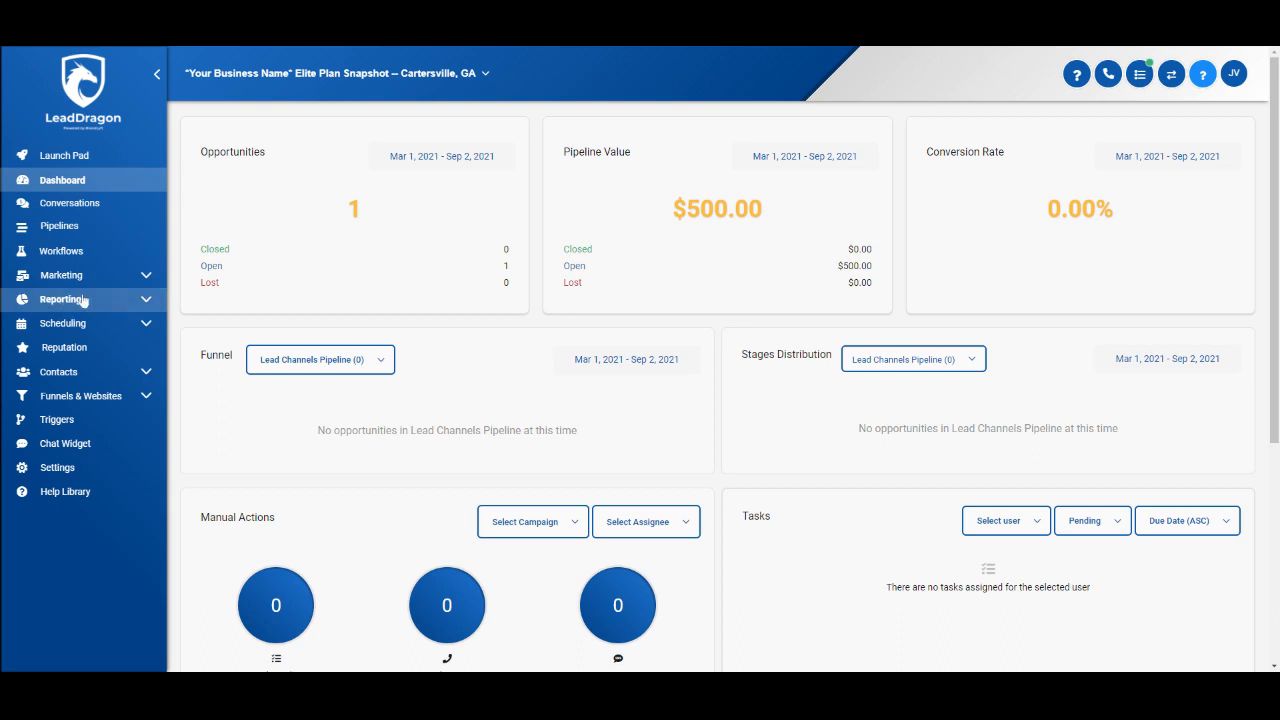
Create a new workflow using the Start from scratch template
left_click(57, 262)
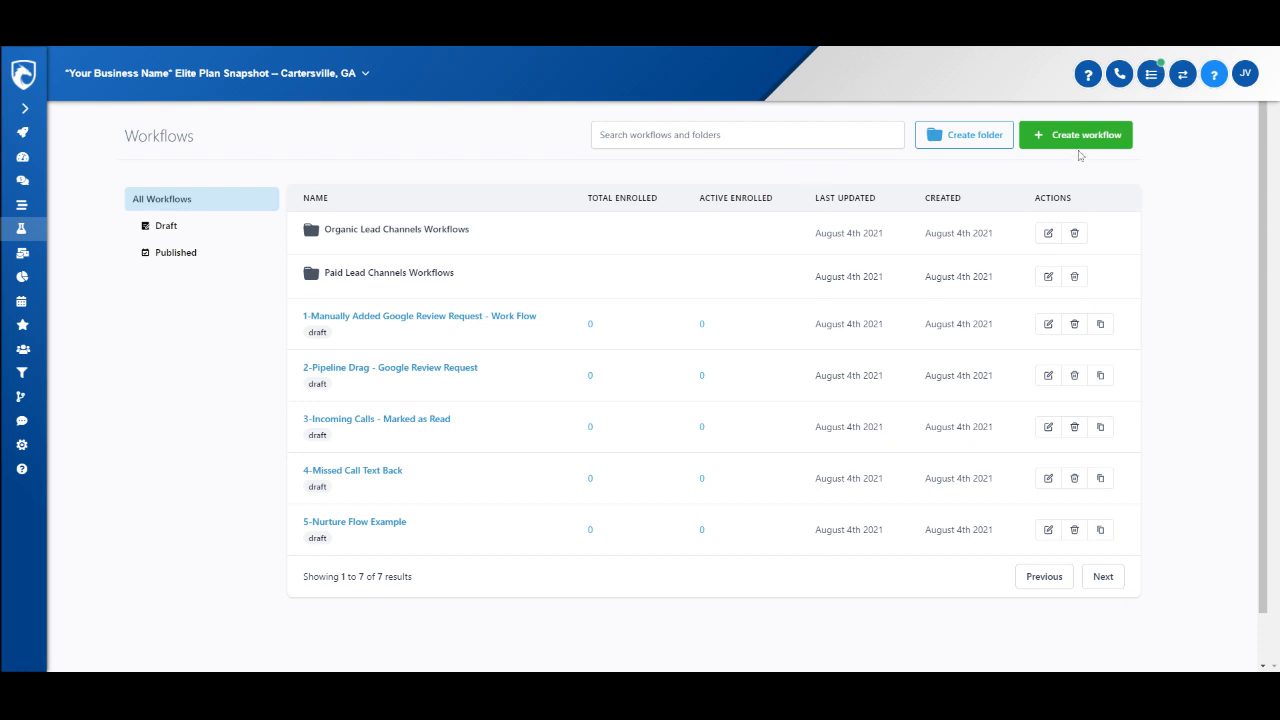
left_click(1068, 142)
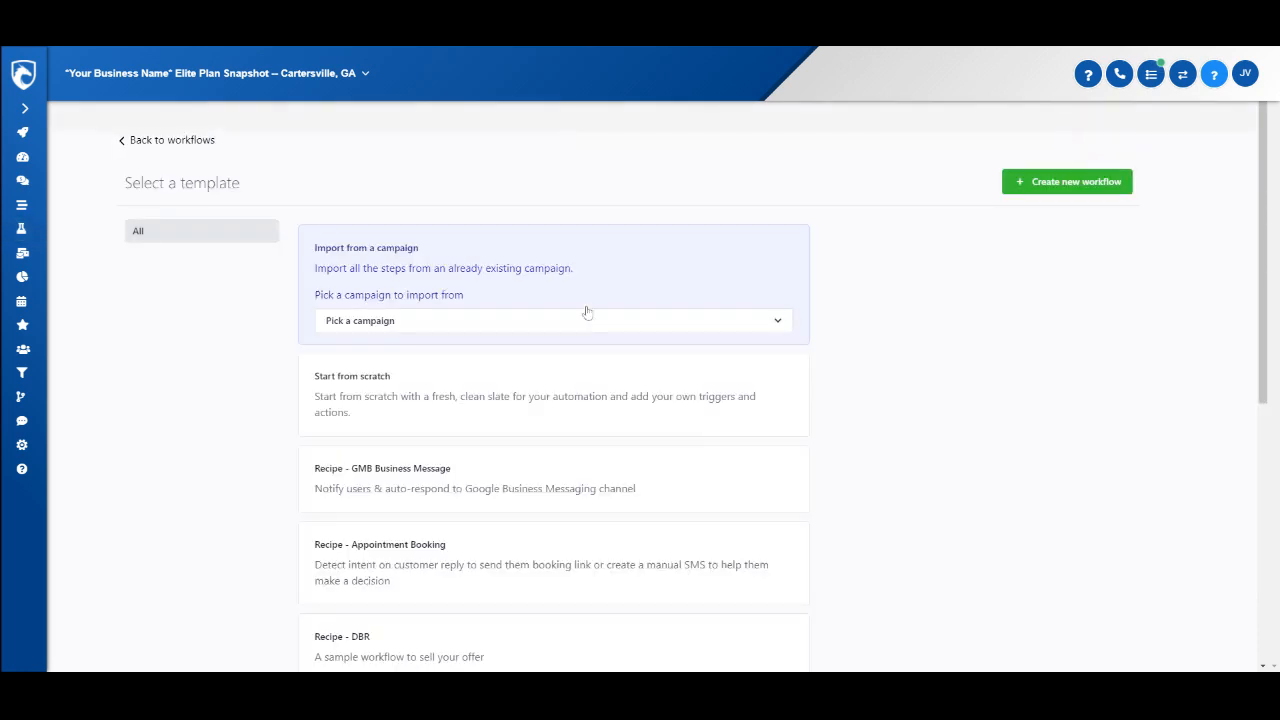
left_click(409, 400)
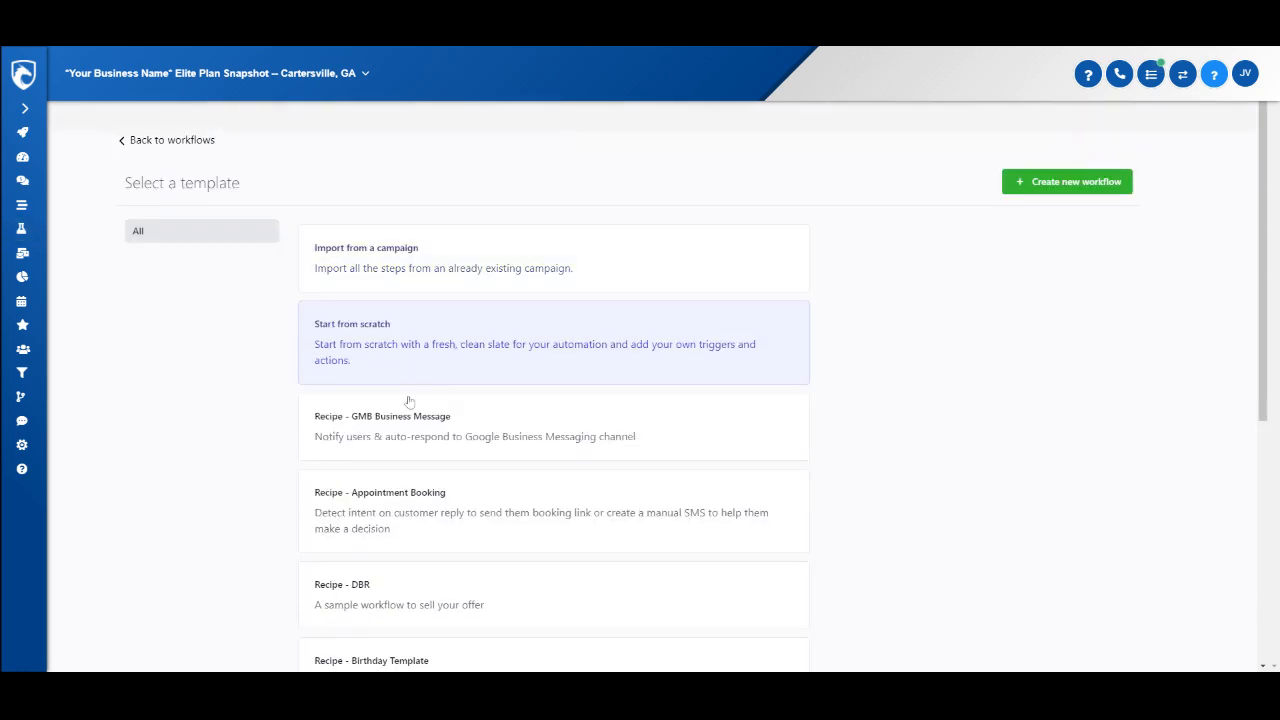
left_click(1067, 183)
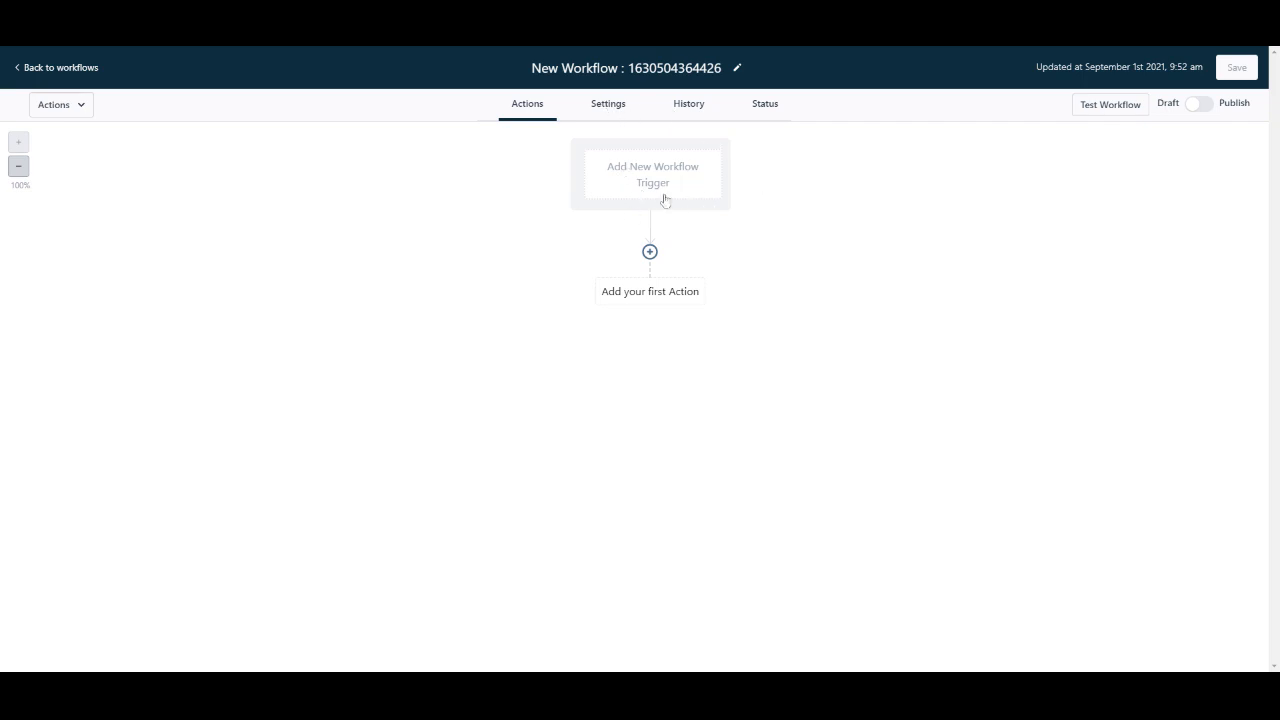
Add a CRM workflow trigger named "Someone Fills Out My Form" that runs on Form submitted
left_click(631, 185)
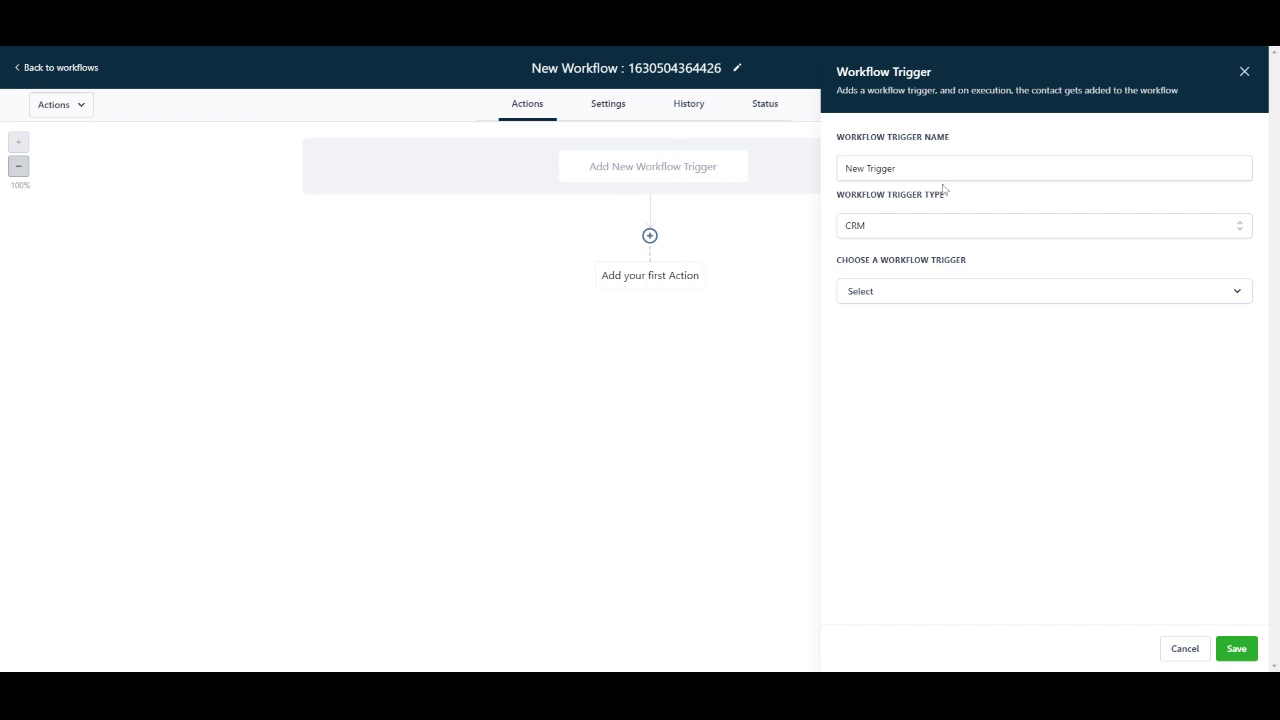
triple_click(881, 168)
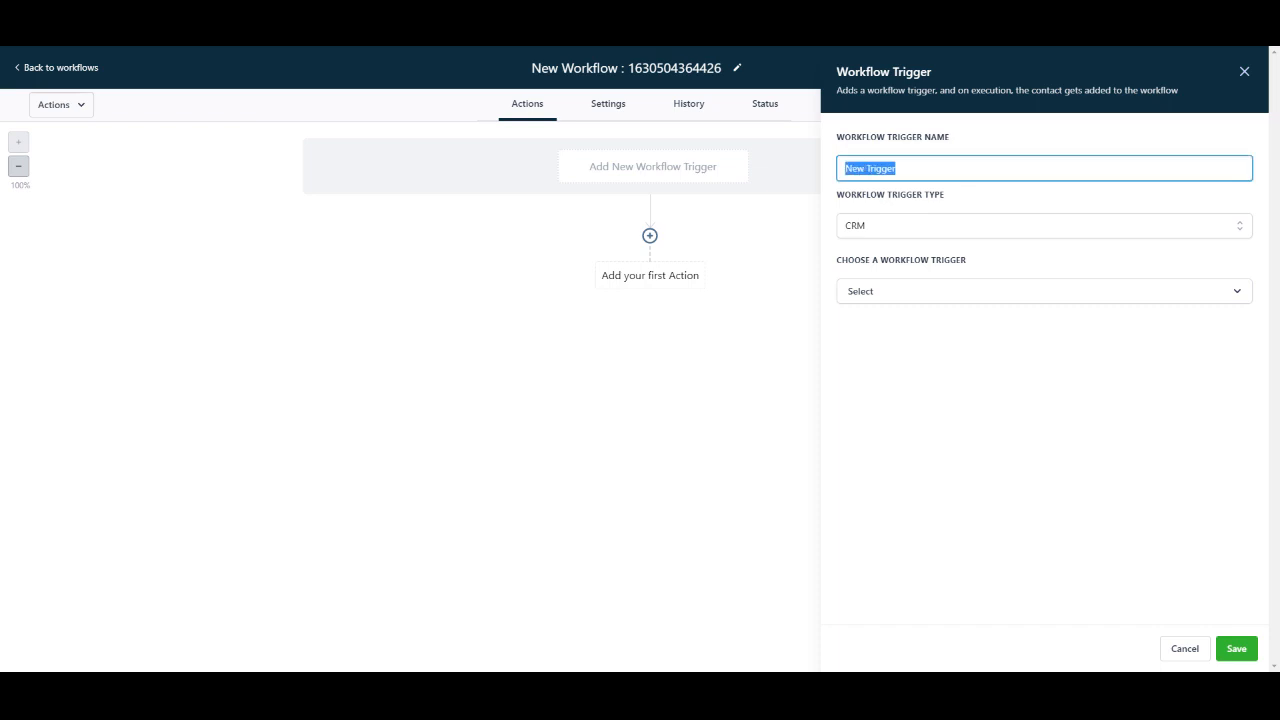
type("Someone Fills Out My Form")
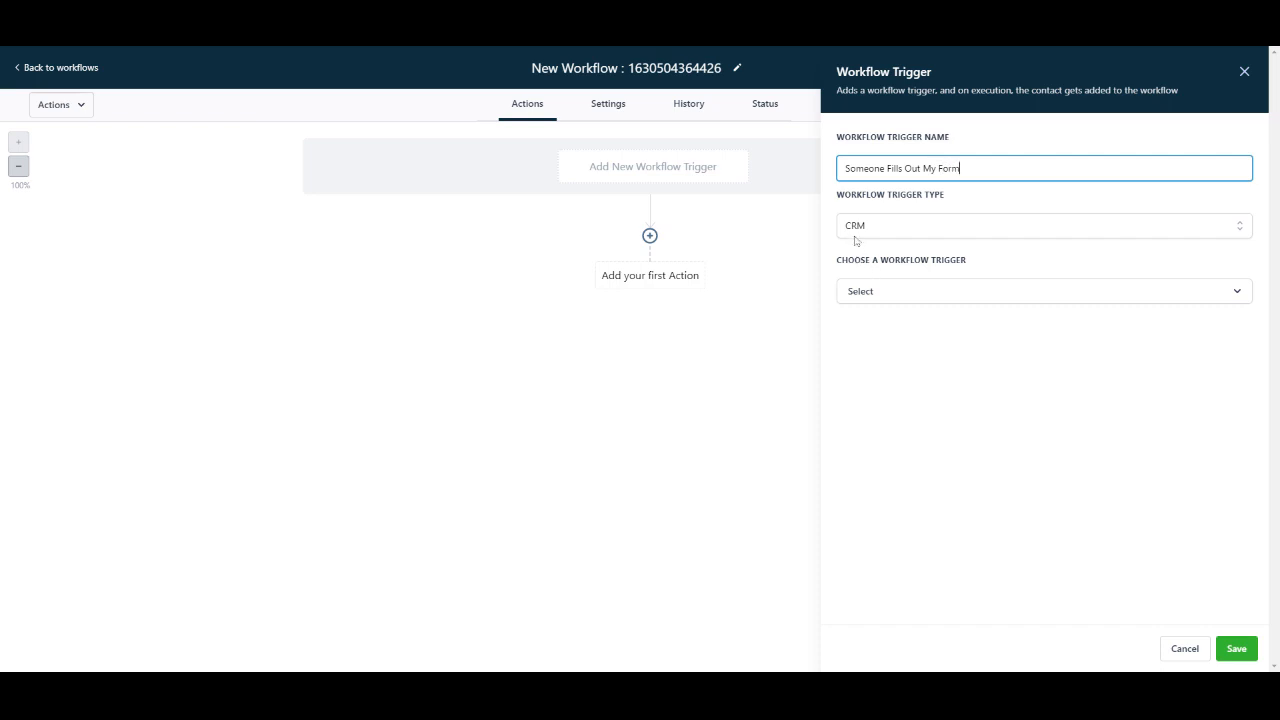
left_click(858, 240)
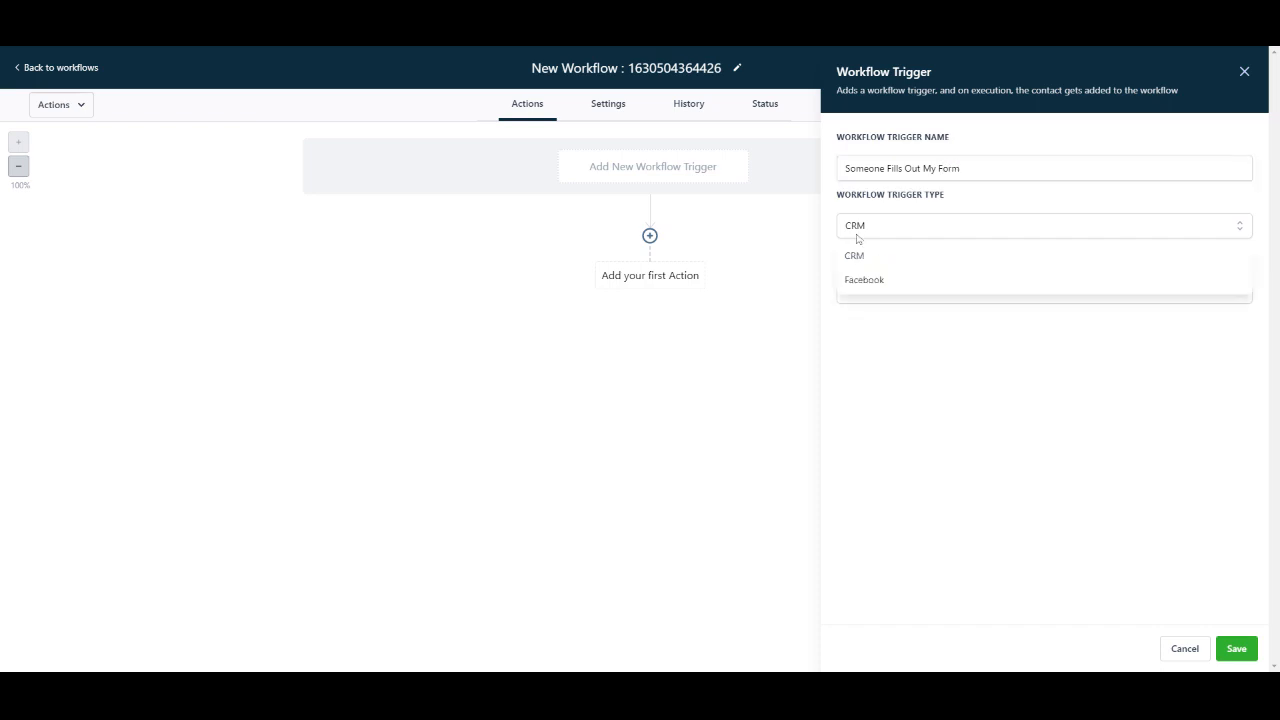
left_click(858, 240)
left_click(868, 294)
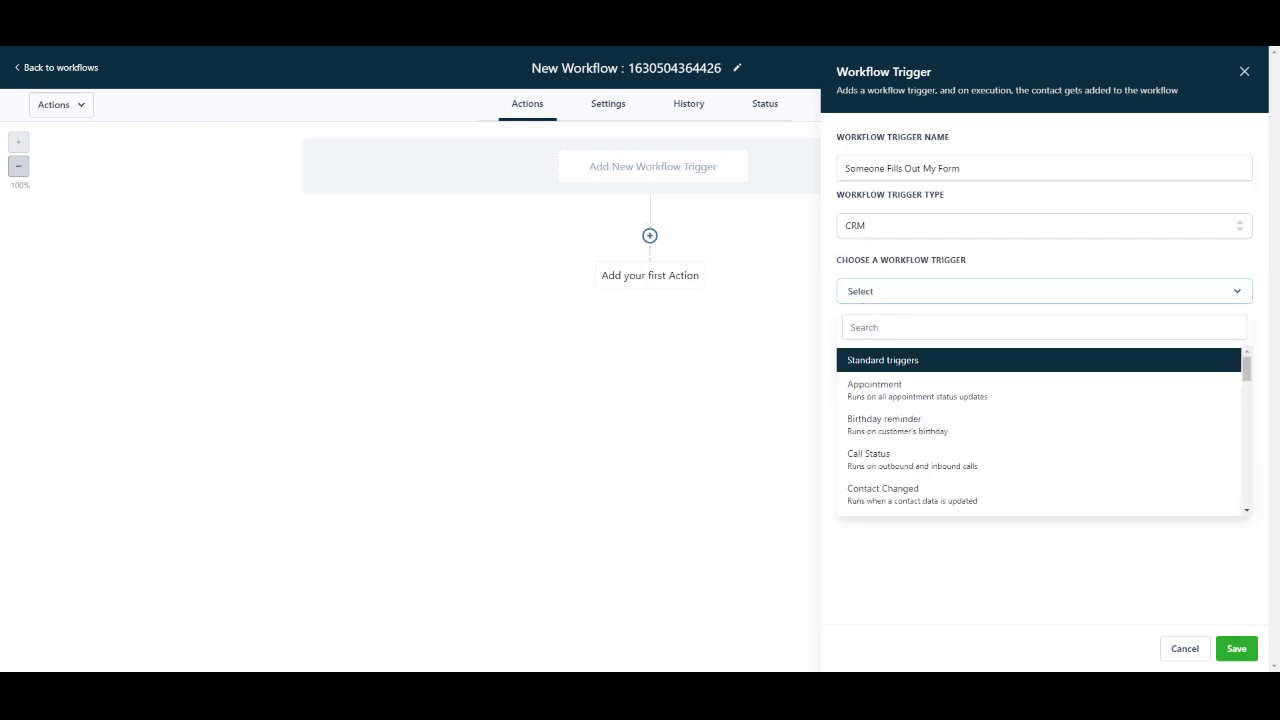
type("form")
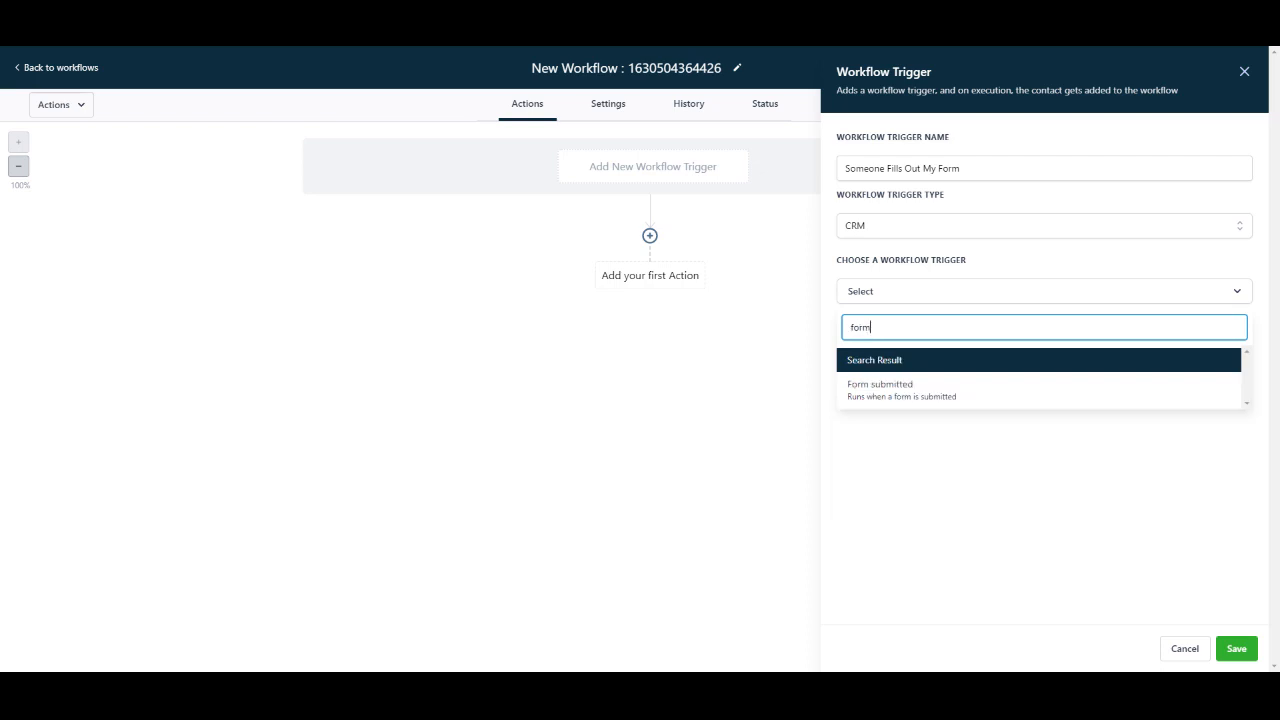
left_click(880, 389)
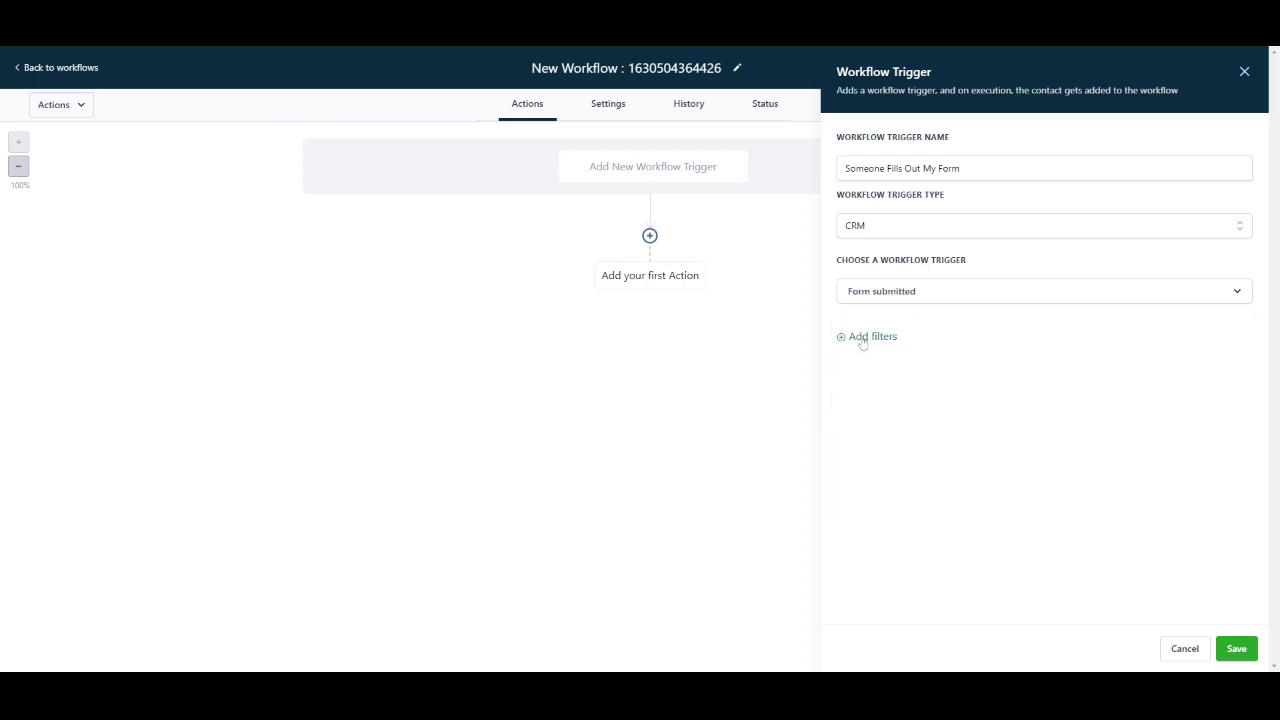
Filter the trigger to "Form is Sample Contact Form" and save it
left_click(888, 349)
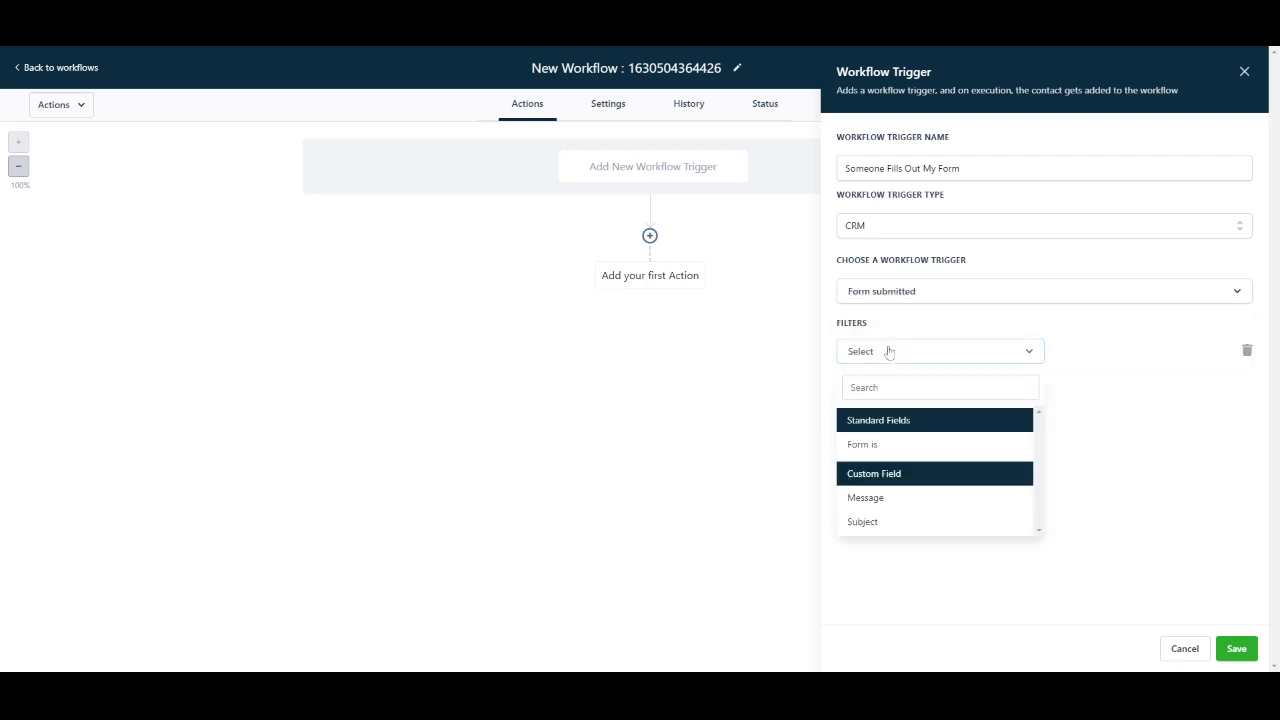
left_click(878, 443)
left_click(1104, 357)
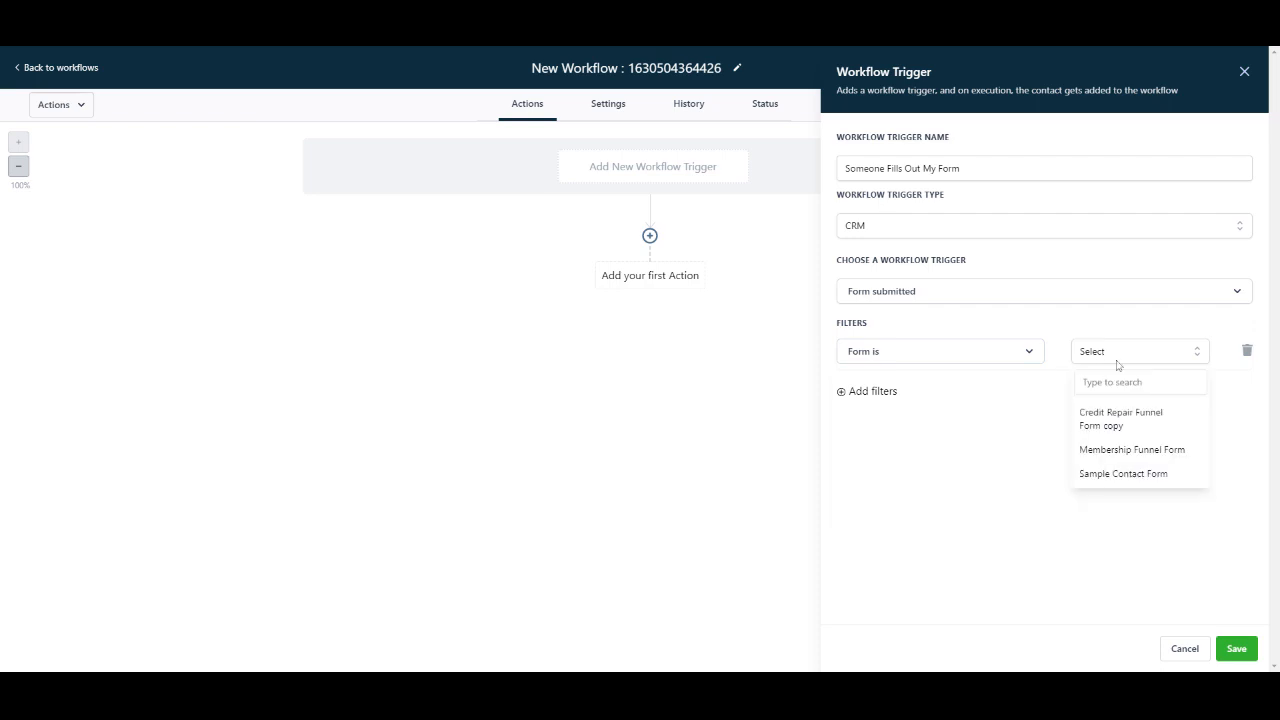
left_click(1115, 476)
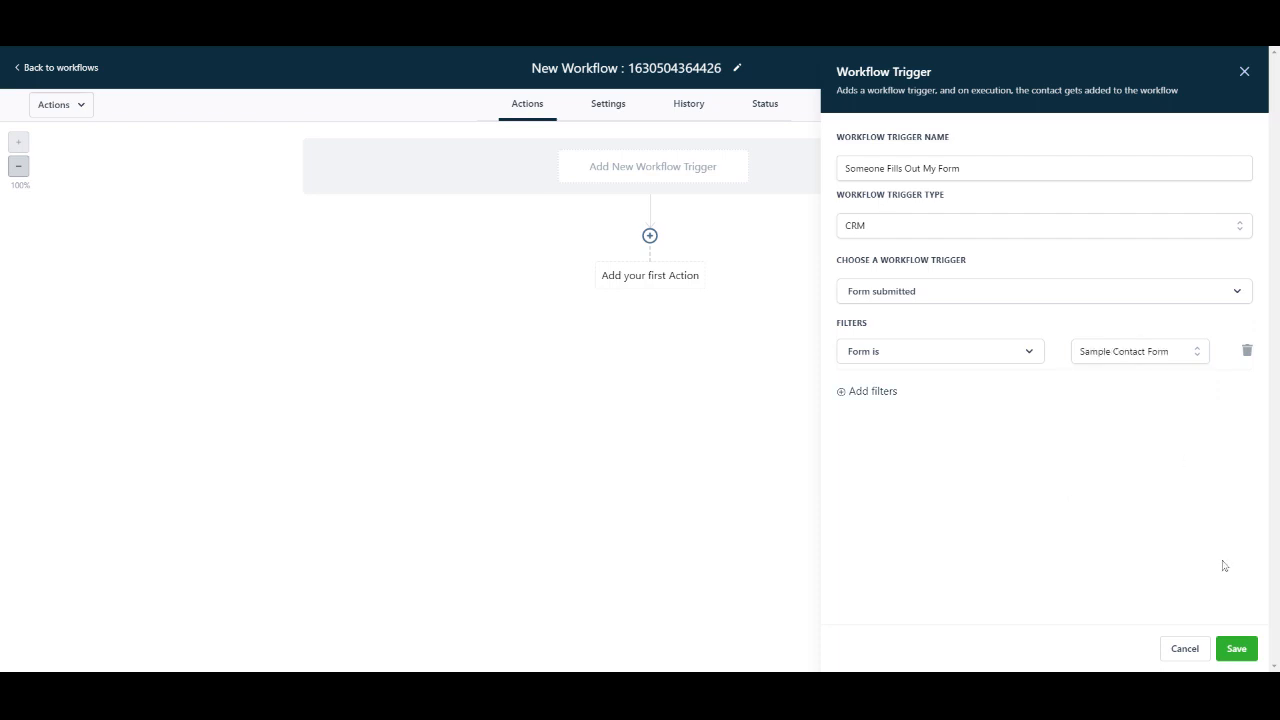
left_click(1240, 648)
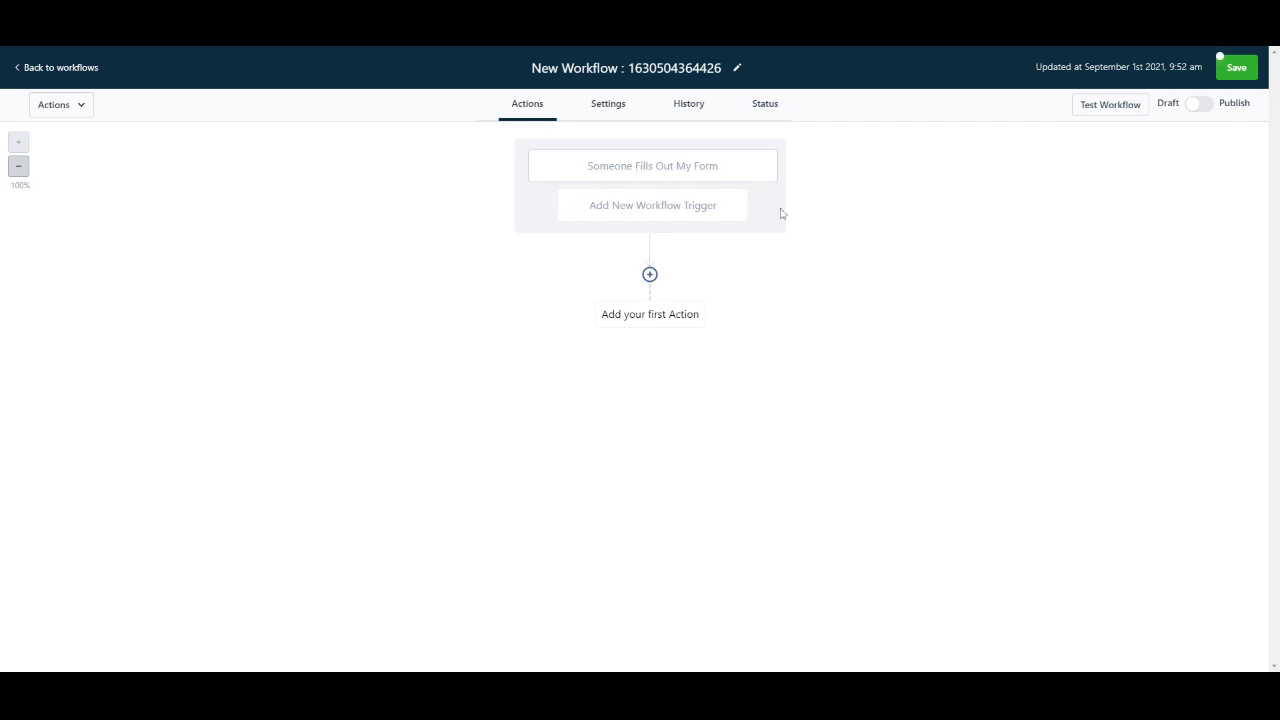
left_click(608, 167)
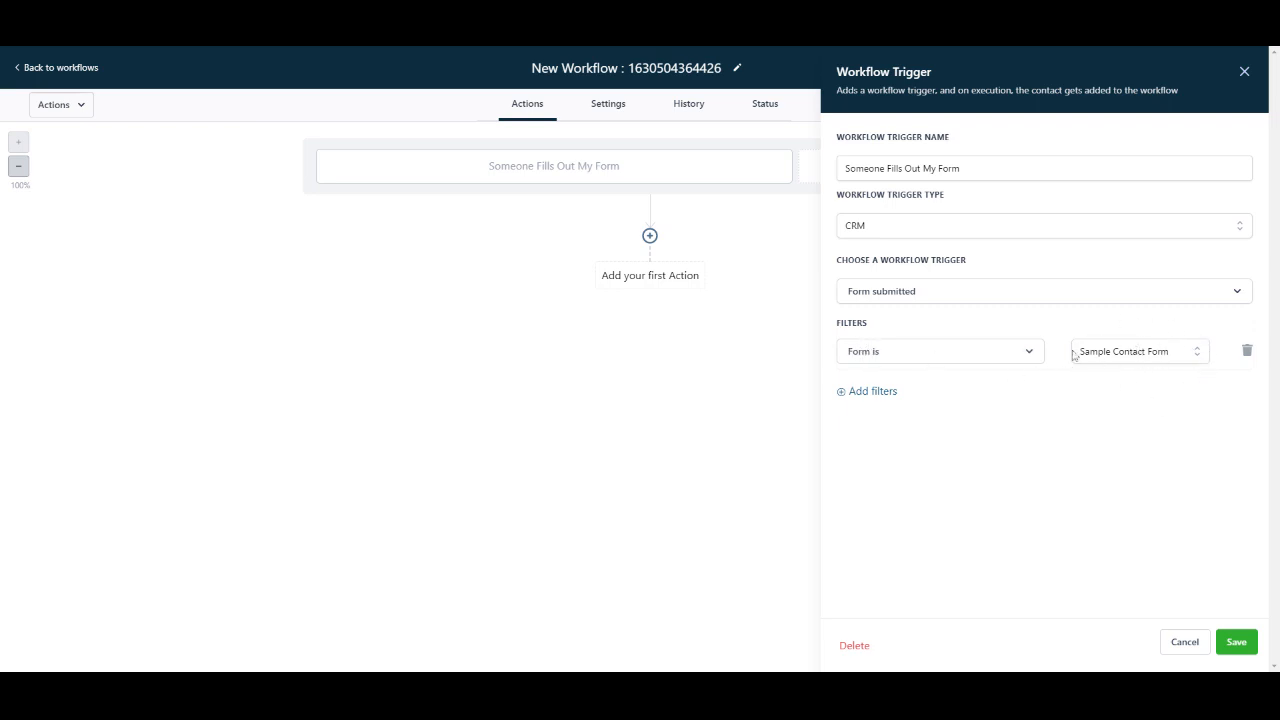
left_click(1237, 641)
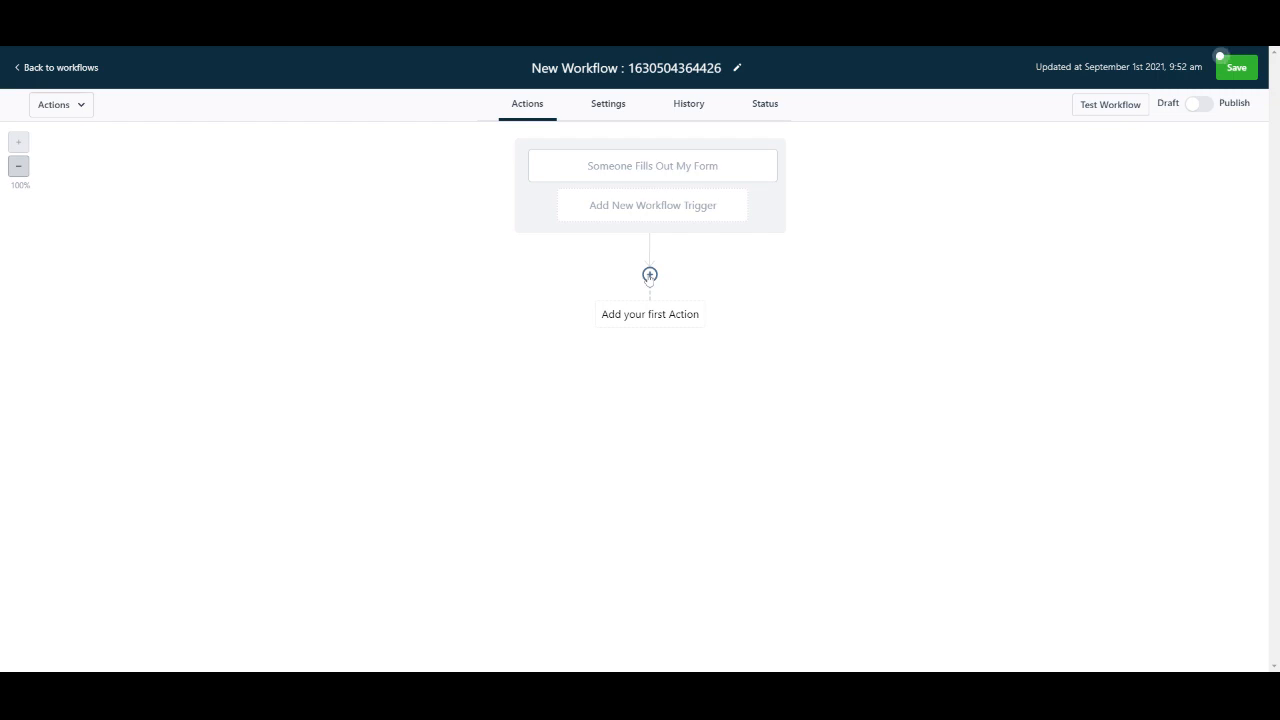
Add a time-based Wait action of 5 minutes named "Wait 5 Minutes" as the first action
left_click(649, 275)
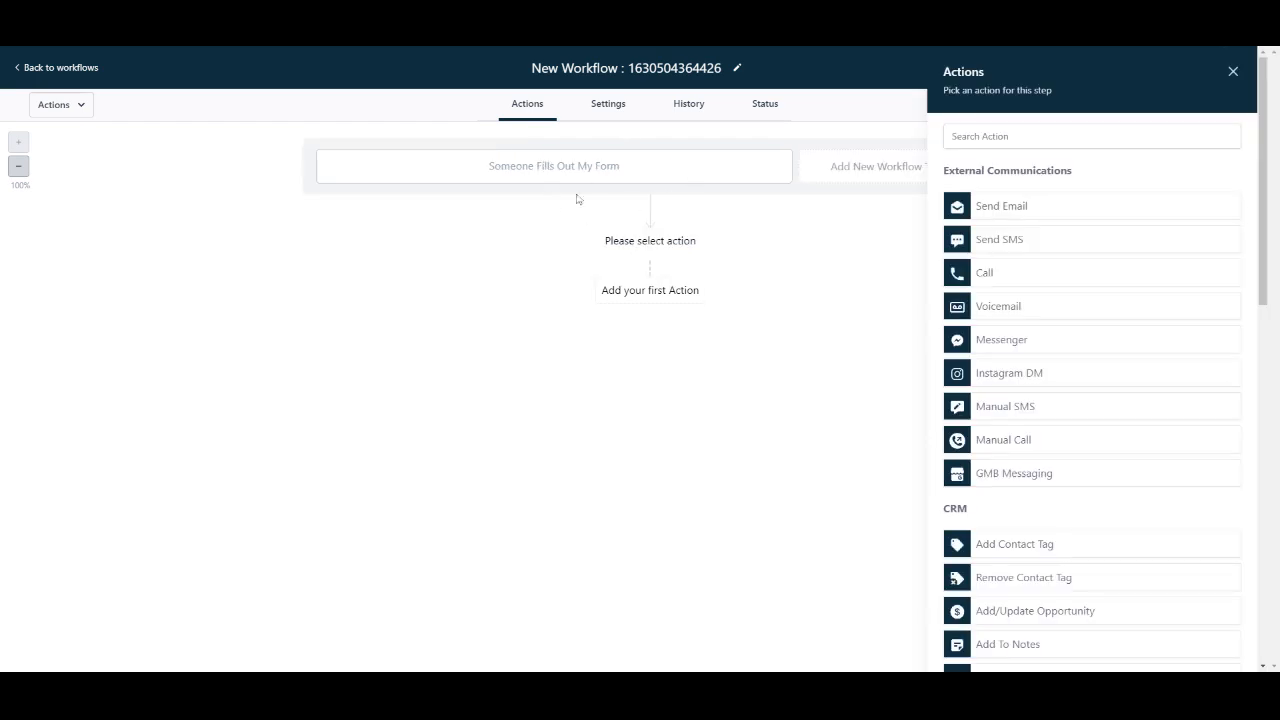
scroll(1131, 358, "down", 2)
scroll(1131, 358, "down", 7)
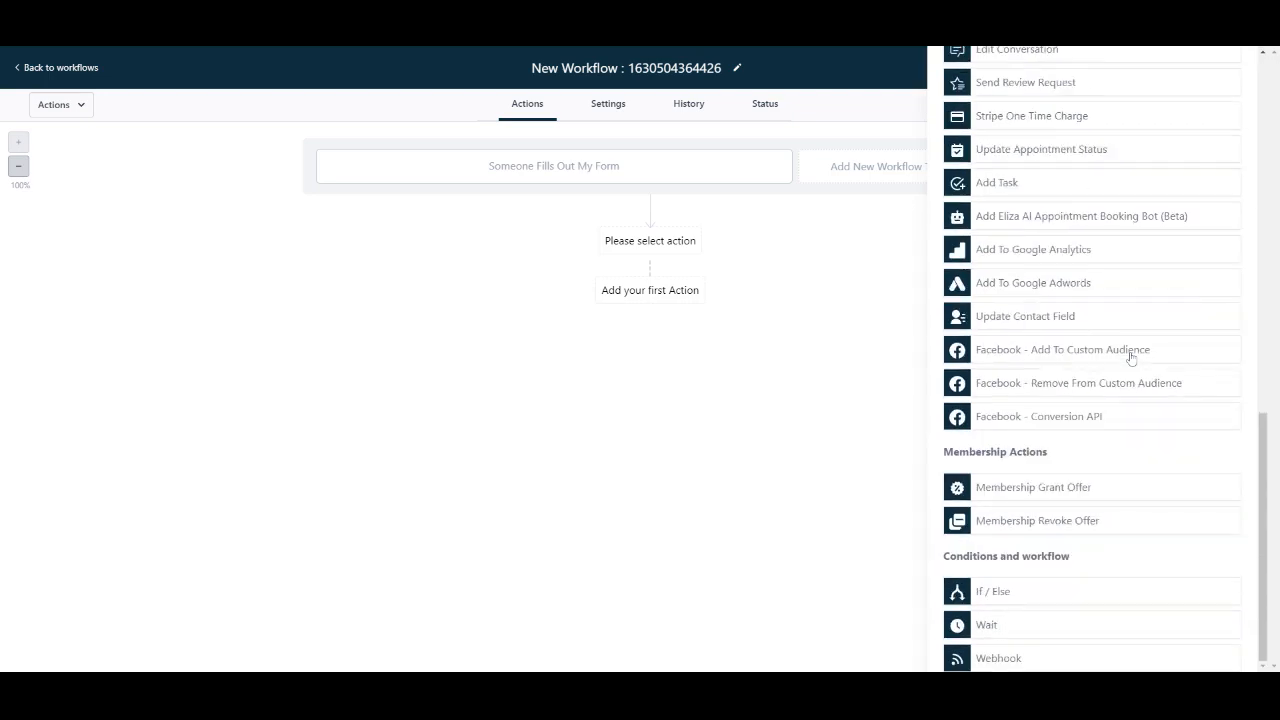
left_click(1008, 626)
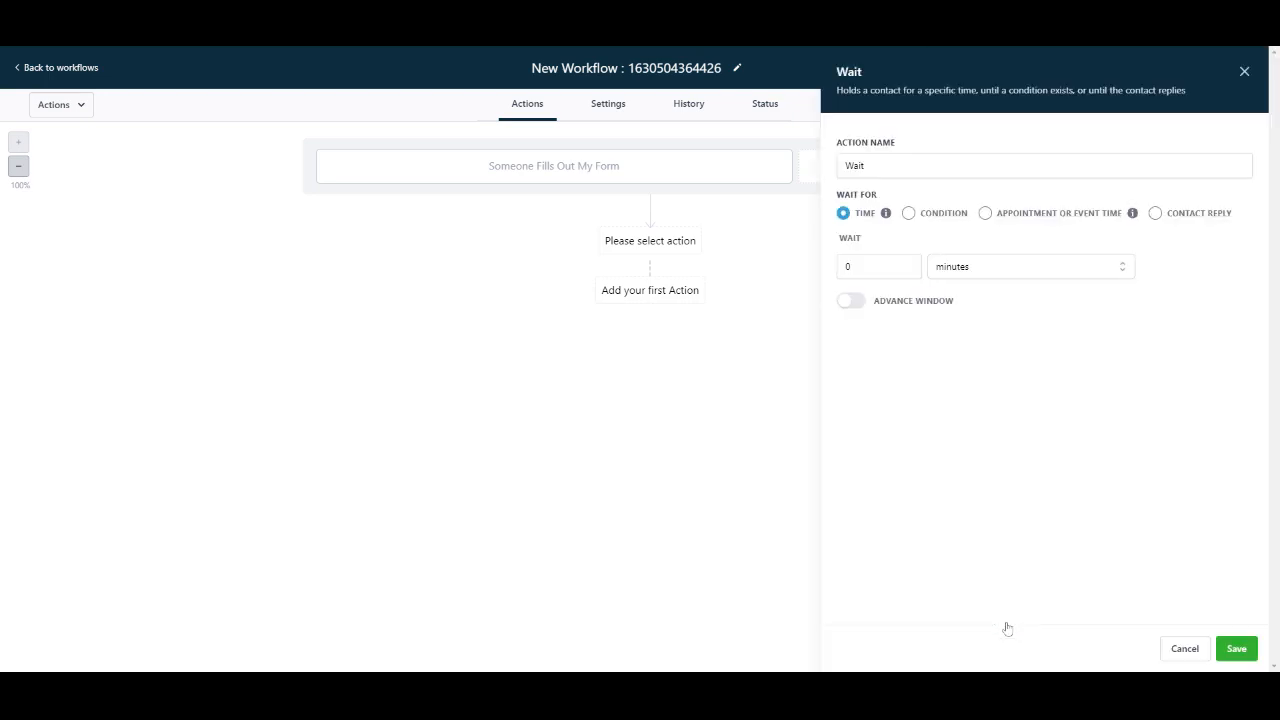
left_click(906, 266)
left_click(887, 228)
left_click(889, 166)
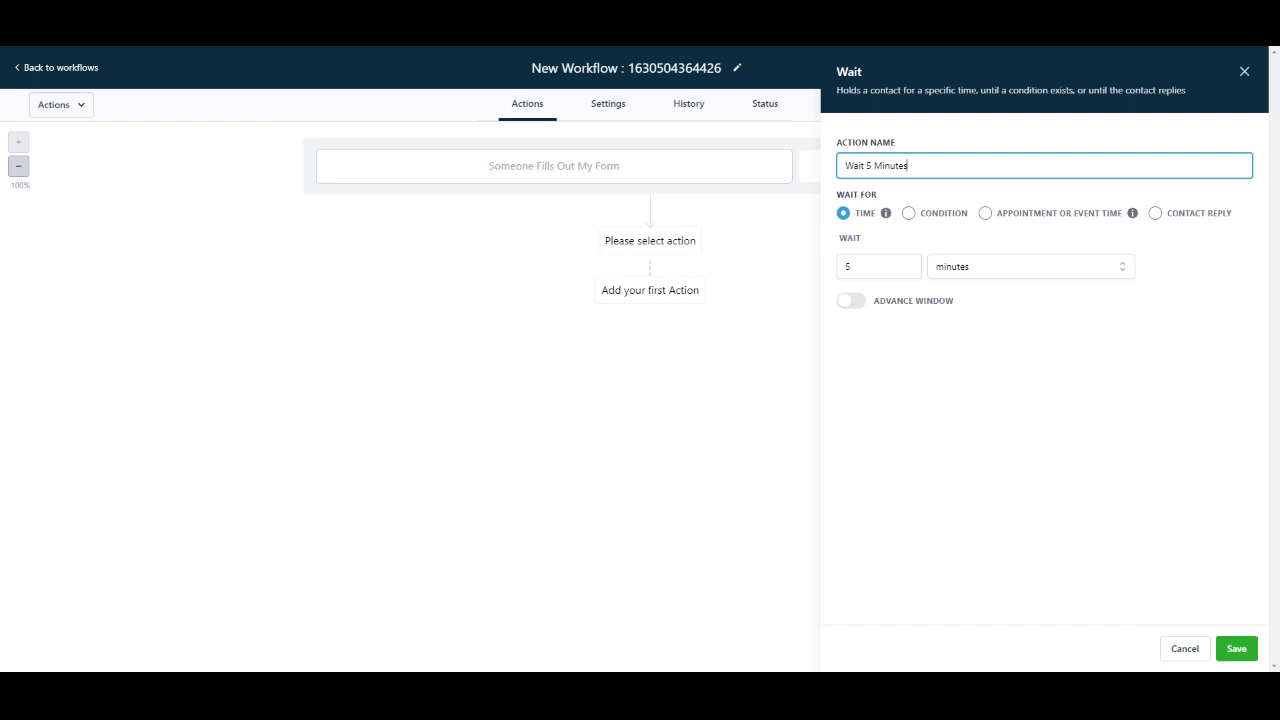
left_click(1236, 648)
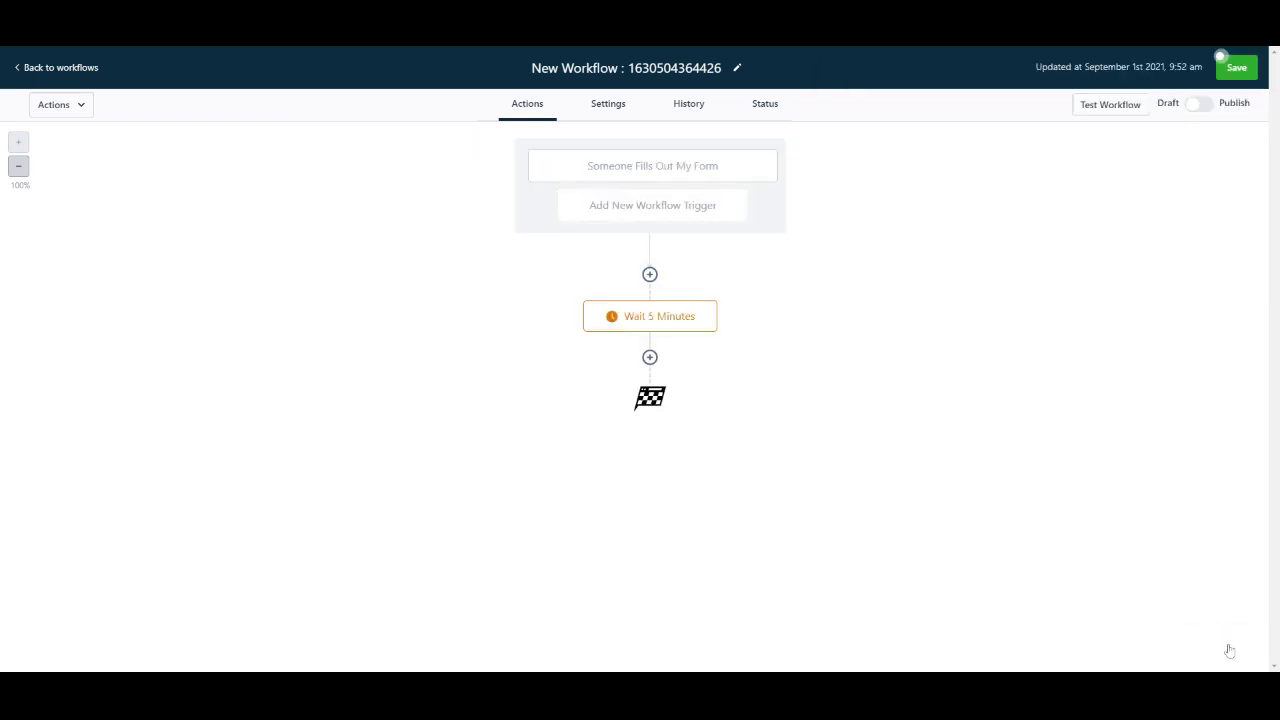
Add an Add Contact Tag action below the wait with the tag "client", named "Add Client Tag"
left_click(650, 357)
scroll(1094, 425, "down", 1)
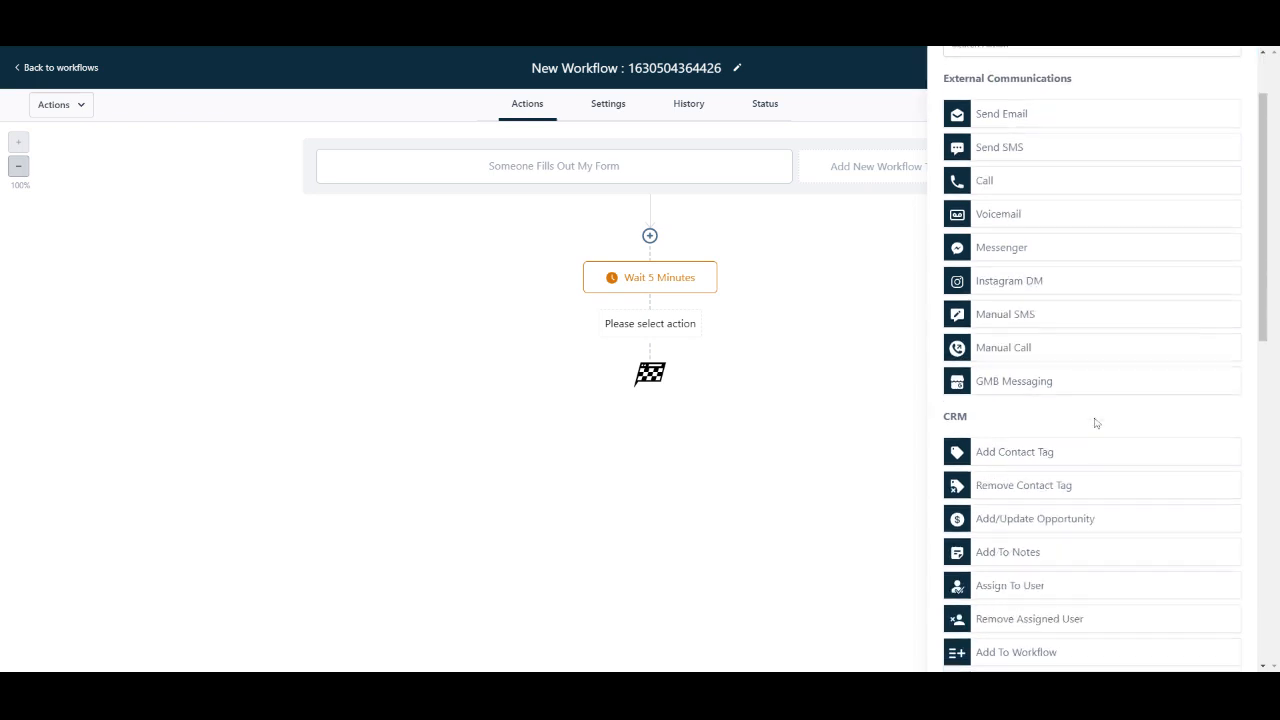
left_click(1047, 447)
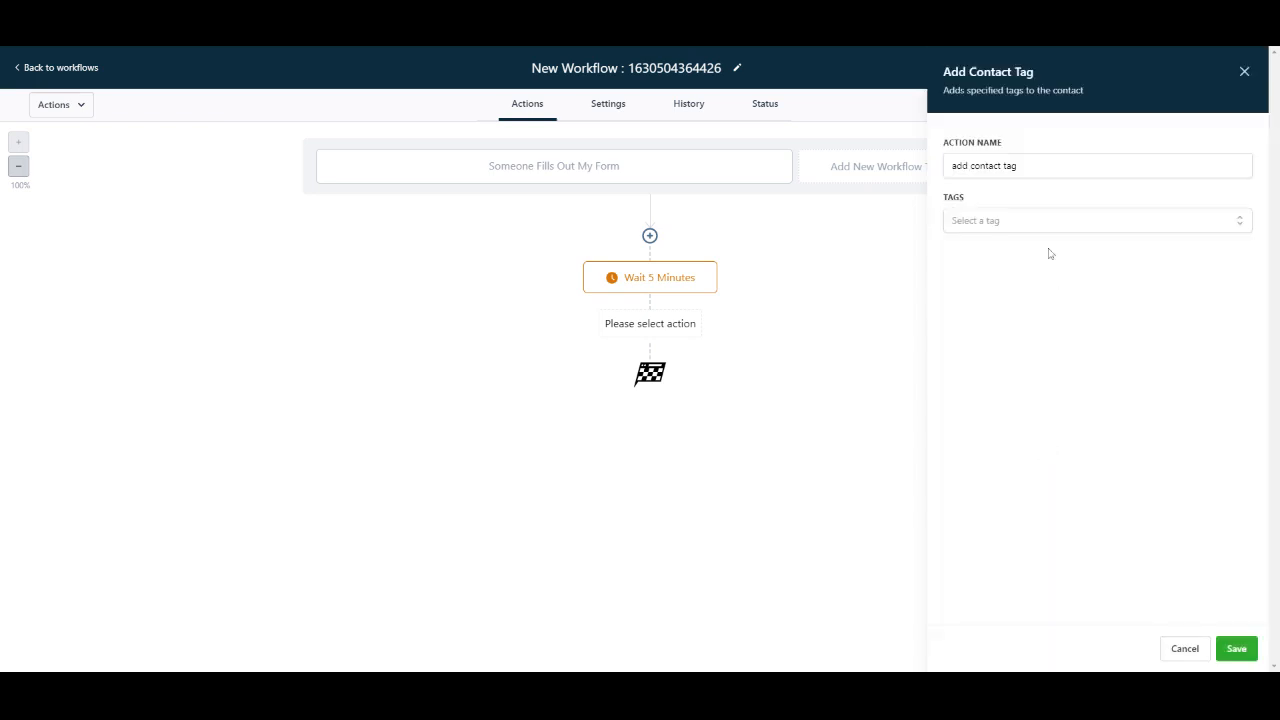
left_click(985, 225)
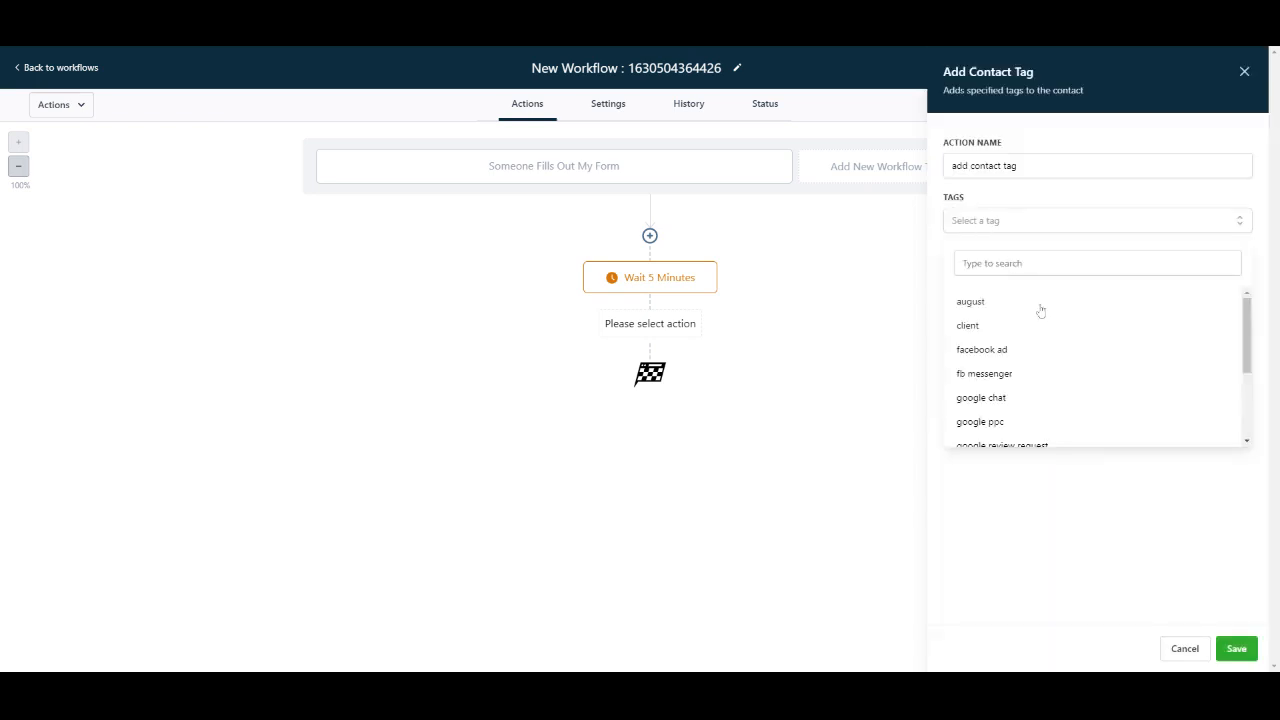
left_click(970, 326)
left_click(995, 167)
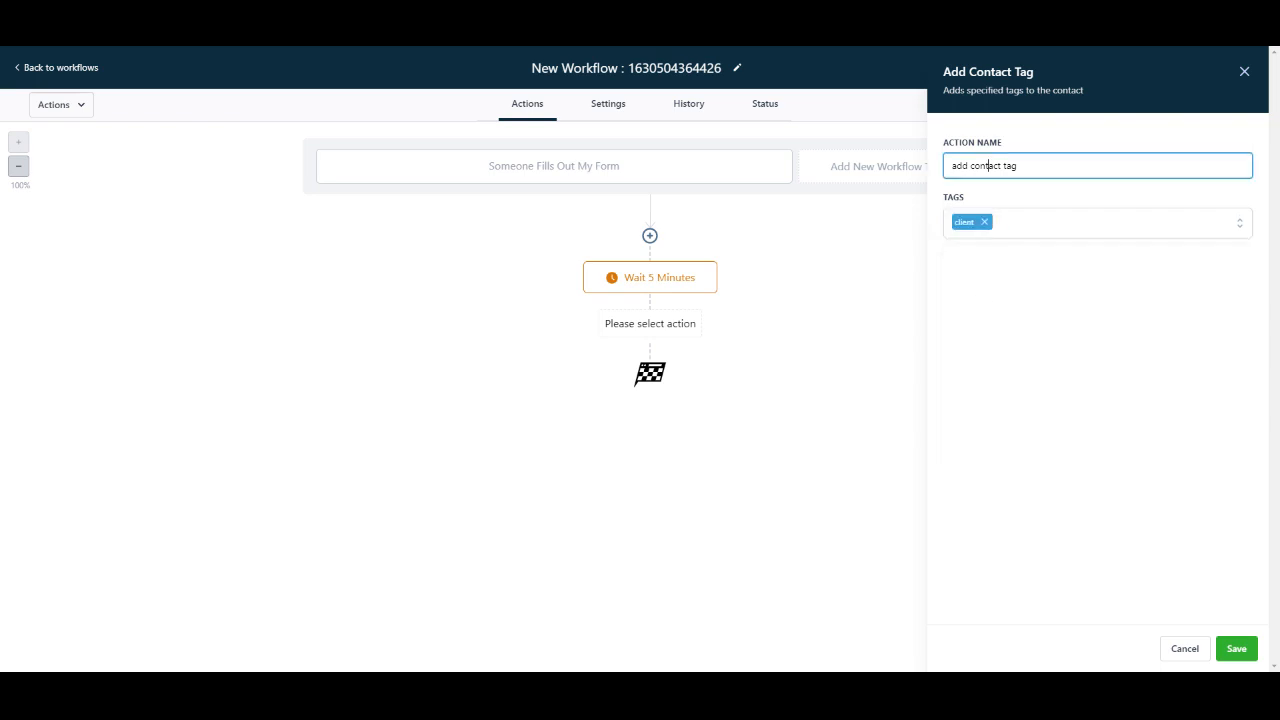
double_click(995, 167)
type("clien")
key("BackSpace")
key("BackSpace")
key("BackSpace")
key("BackSpace")
type("ient")
left_click(1235, 656)
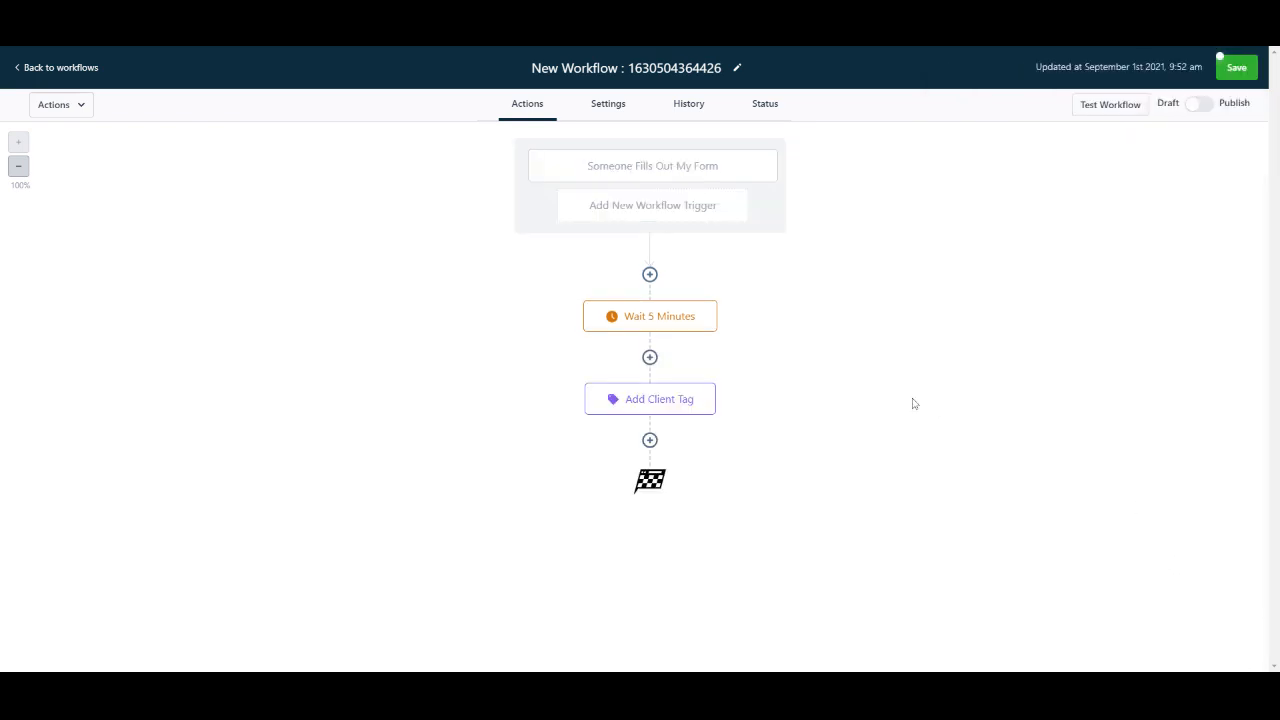
Add a Send SMS action after the tag reading "Thanks for filling out the intake form! Please check your email to sign some docs."
left_click(649, 441)
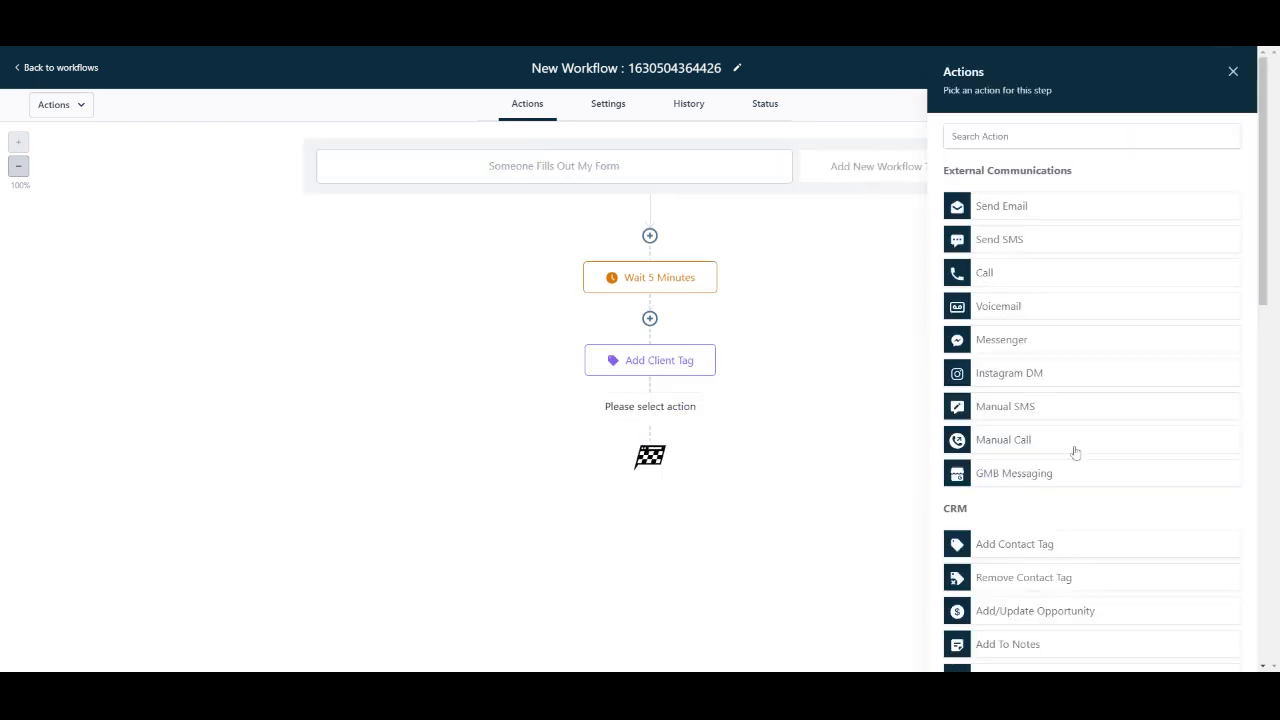
left_click(1011, 240)
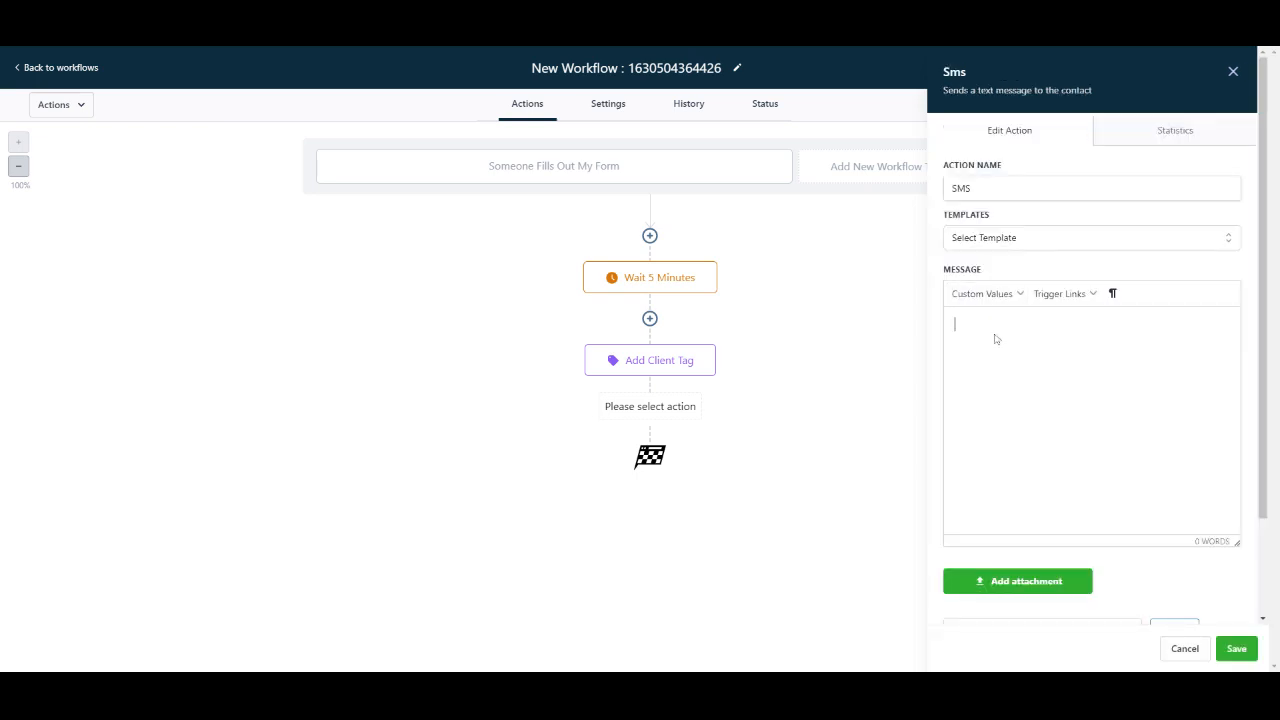
type("Thanks for filling out the intake form! Please check y")
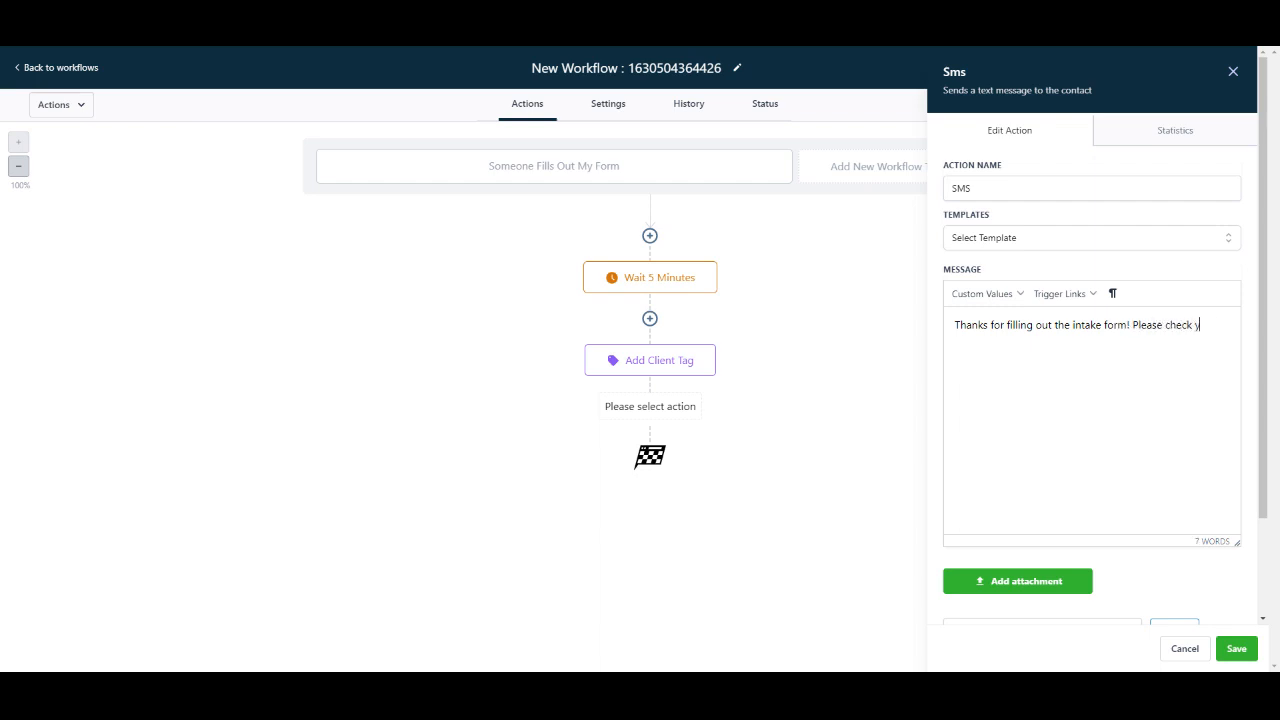
type("our email to sign some docs.")
left_click(1236, 648)
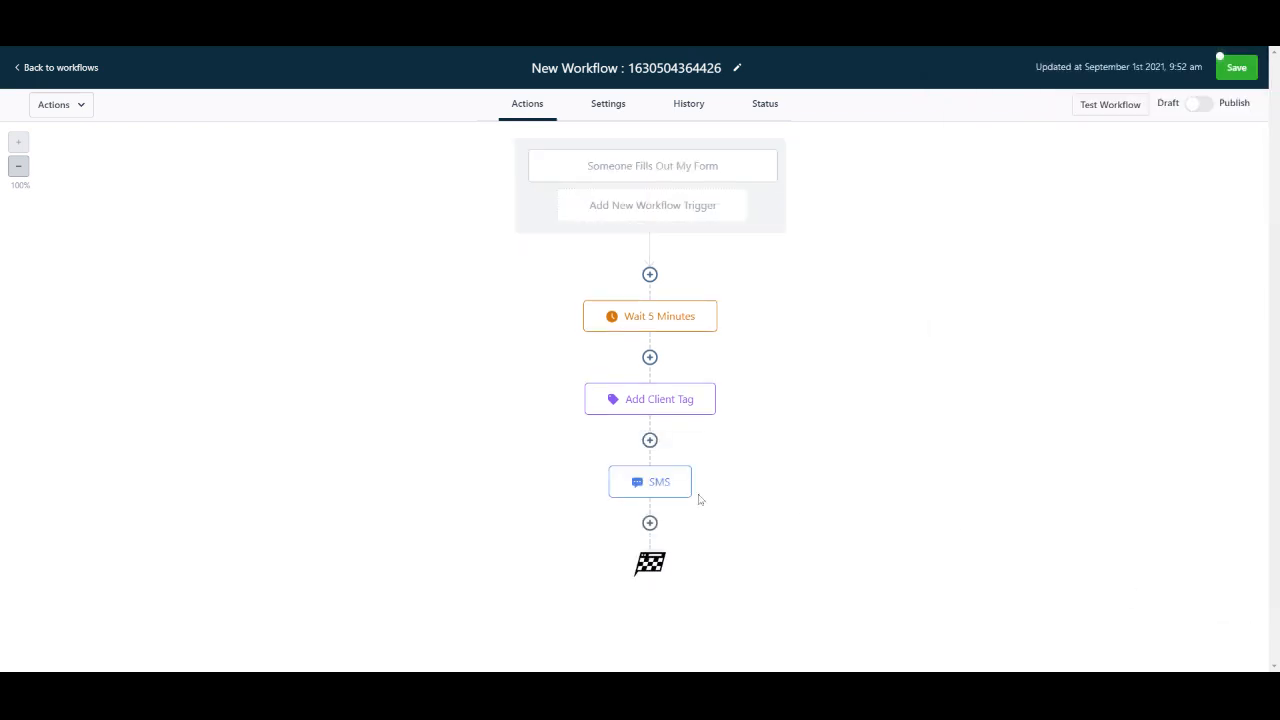
Rename the SMS action as "First SMS Text Acknowledgement" and save it
left_click(673, 495)
double_click(960, 188)
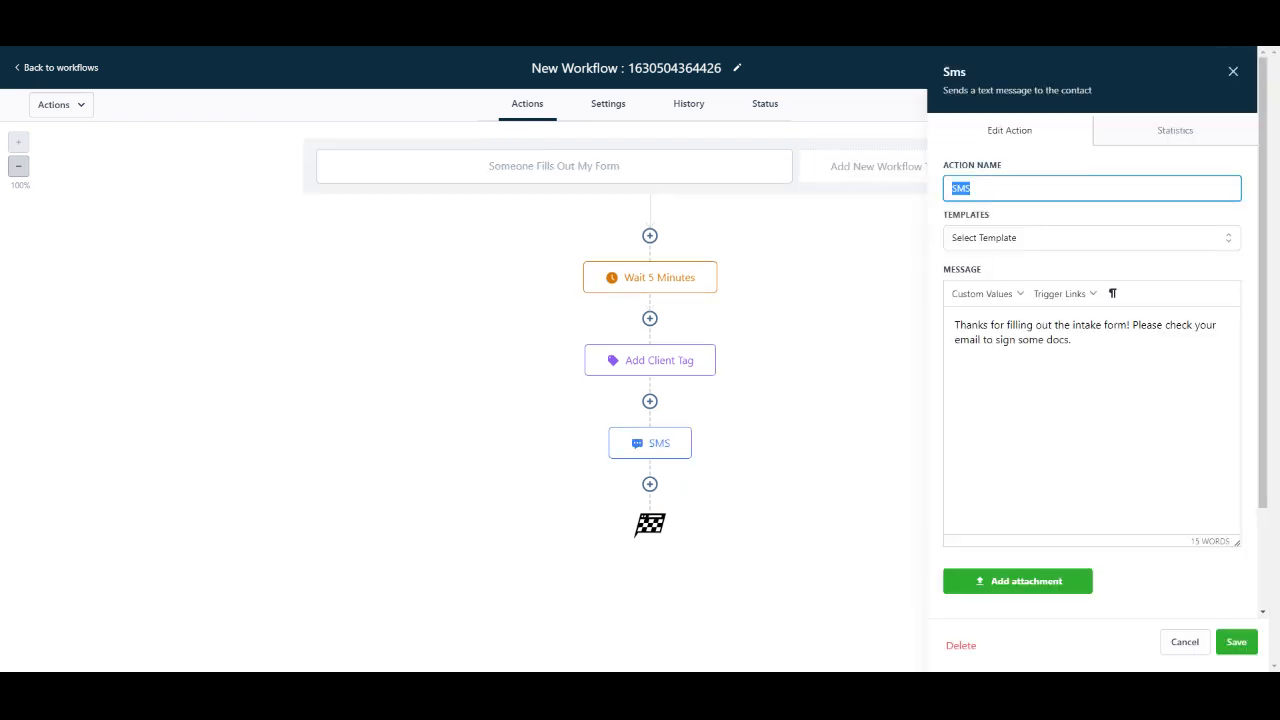
type("First SMS Text Acknowledgemetn")
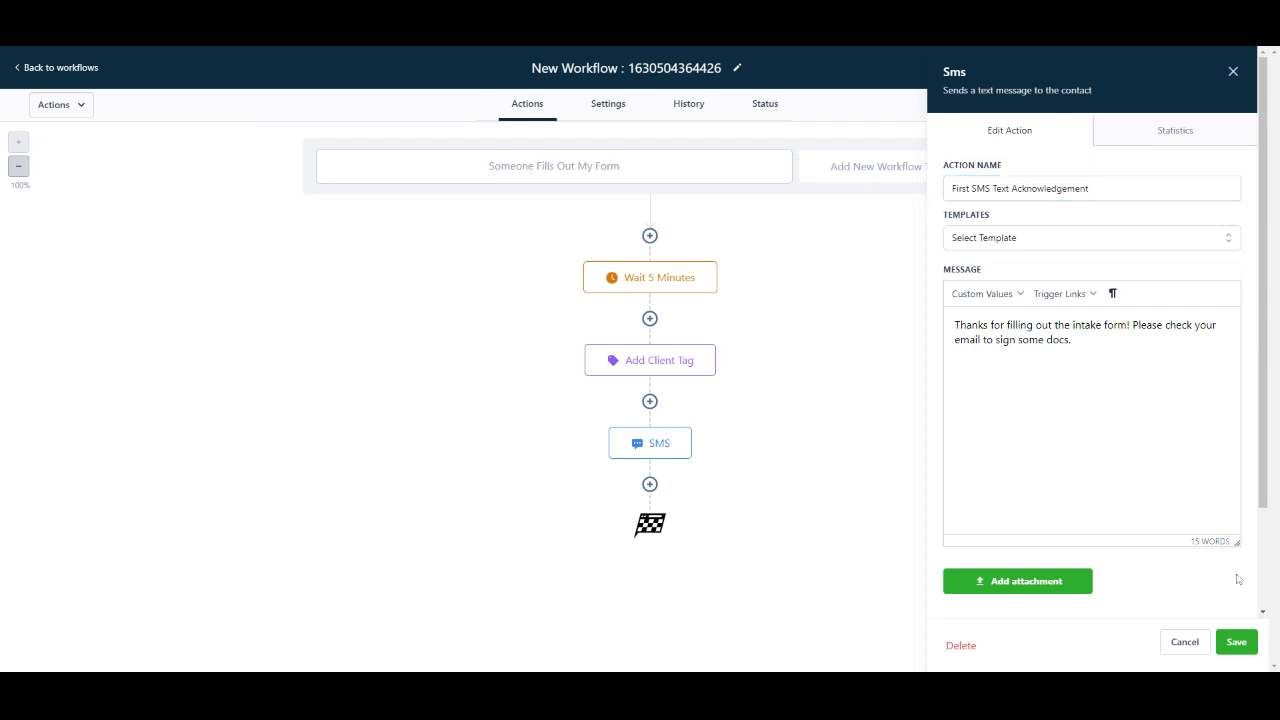
left_click(1237, 645)
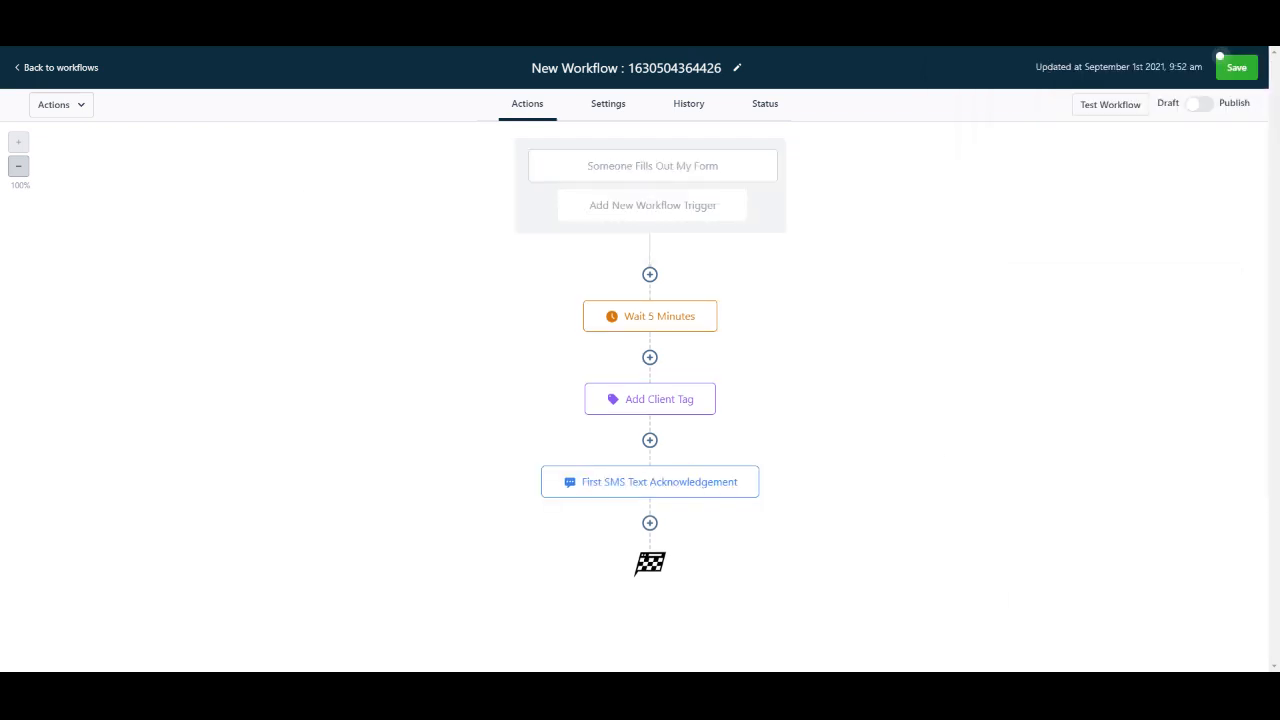
Add a Send Email action below the SMS acknowledgement and look through the available email templates
left_click(650, 523)
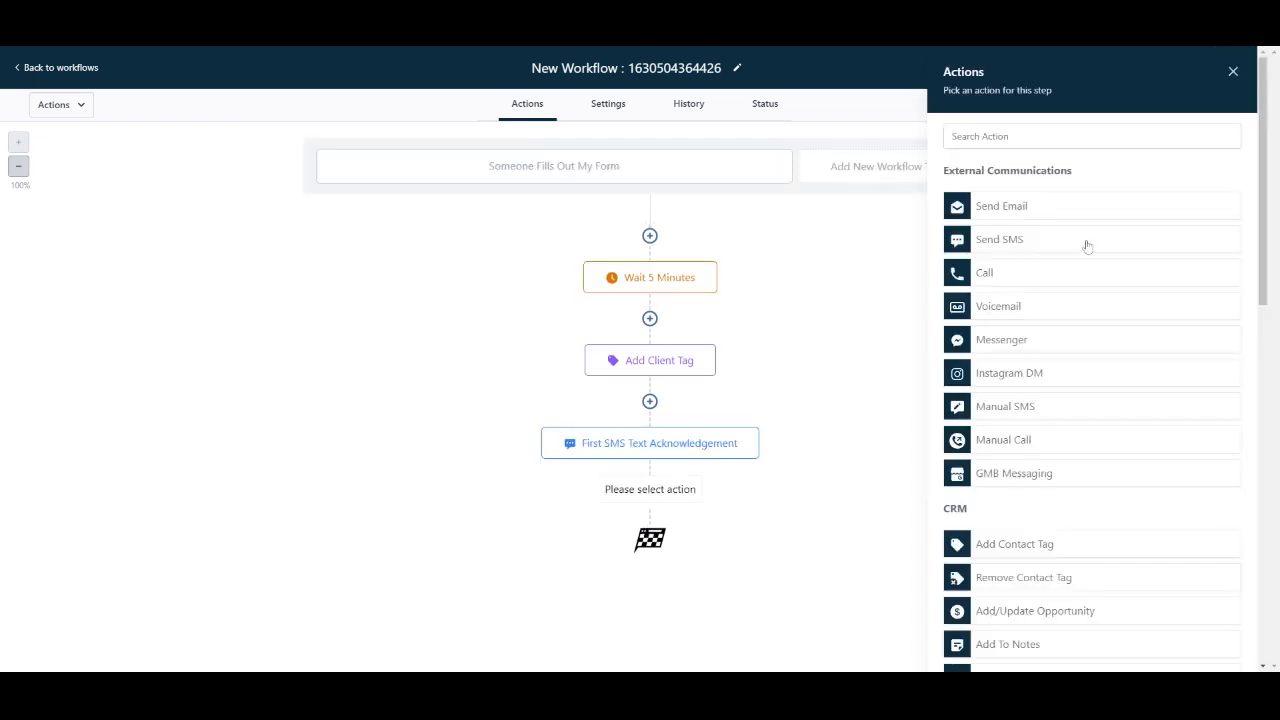
left_click(991, 216)
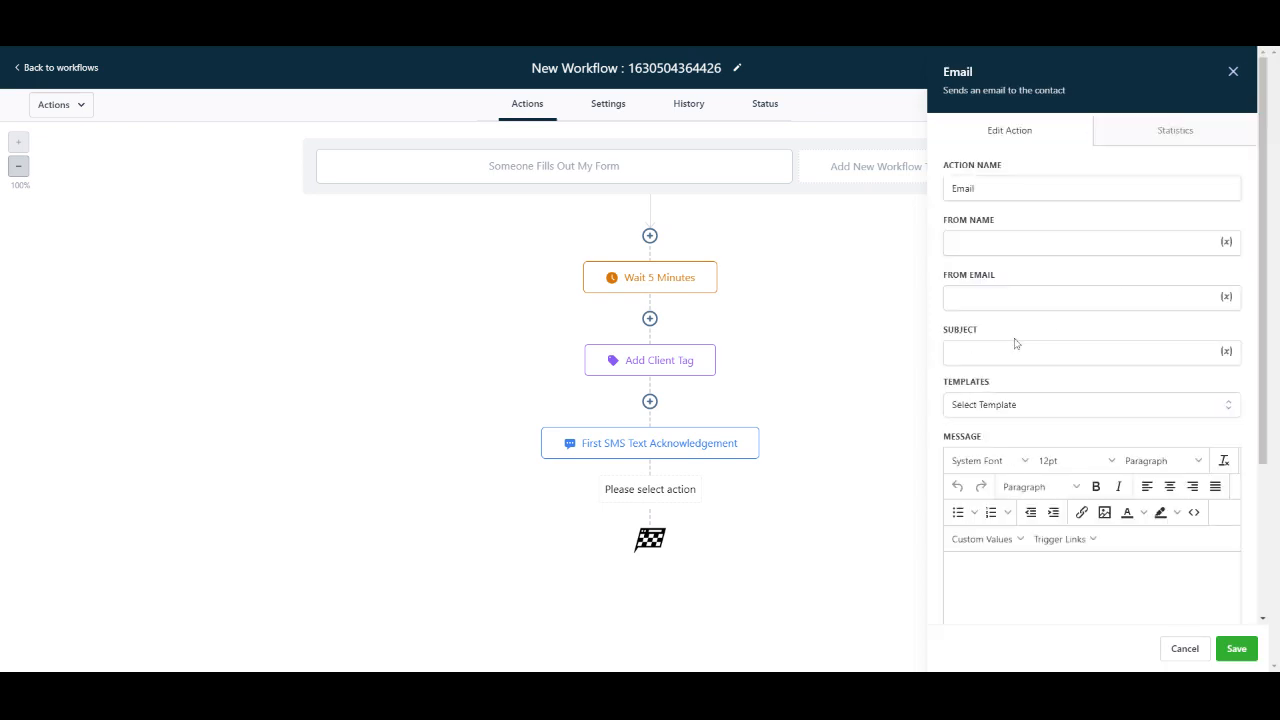
scroll(1040, 345, "down", 1)
left_click(1027, 348)
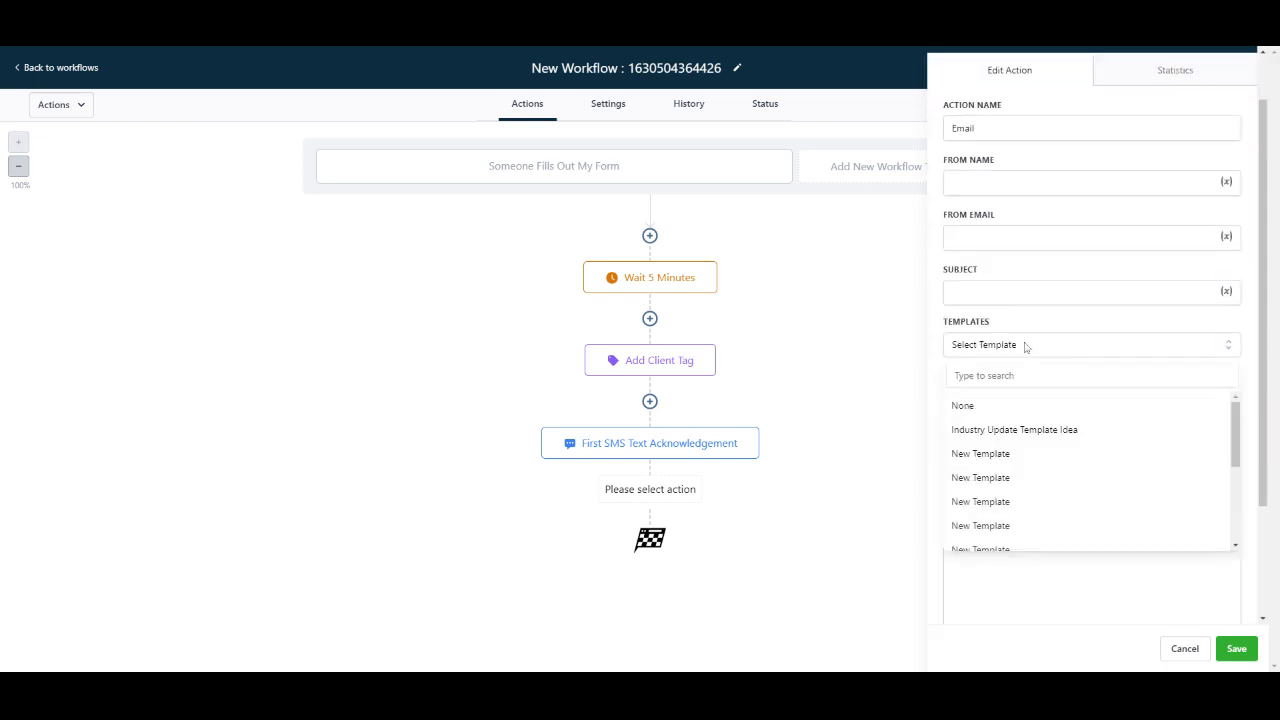
scroll(1024, 489, "down", 3)
scroll(1024, 489, "up", 3)
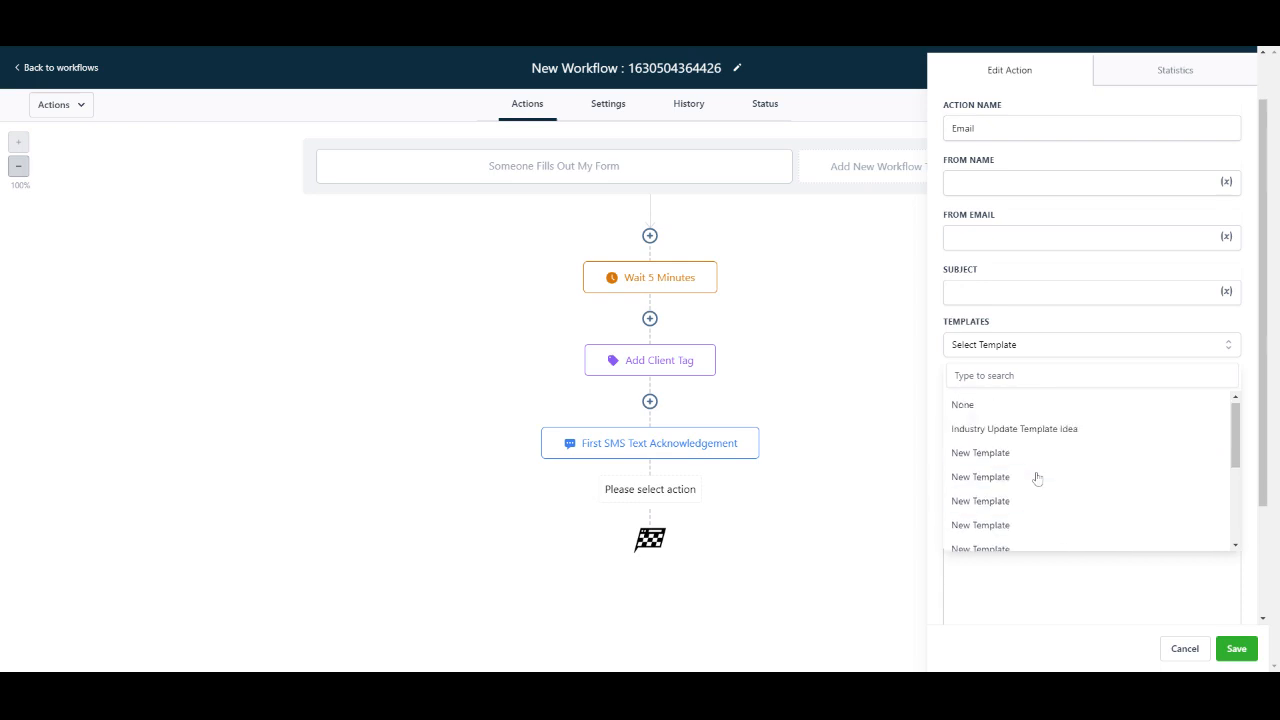
scroll(1062, 524, "down", 3)
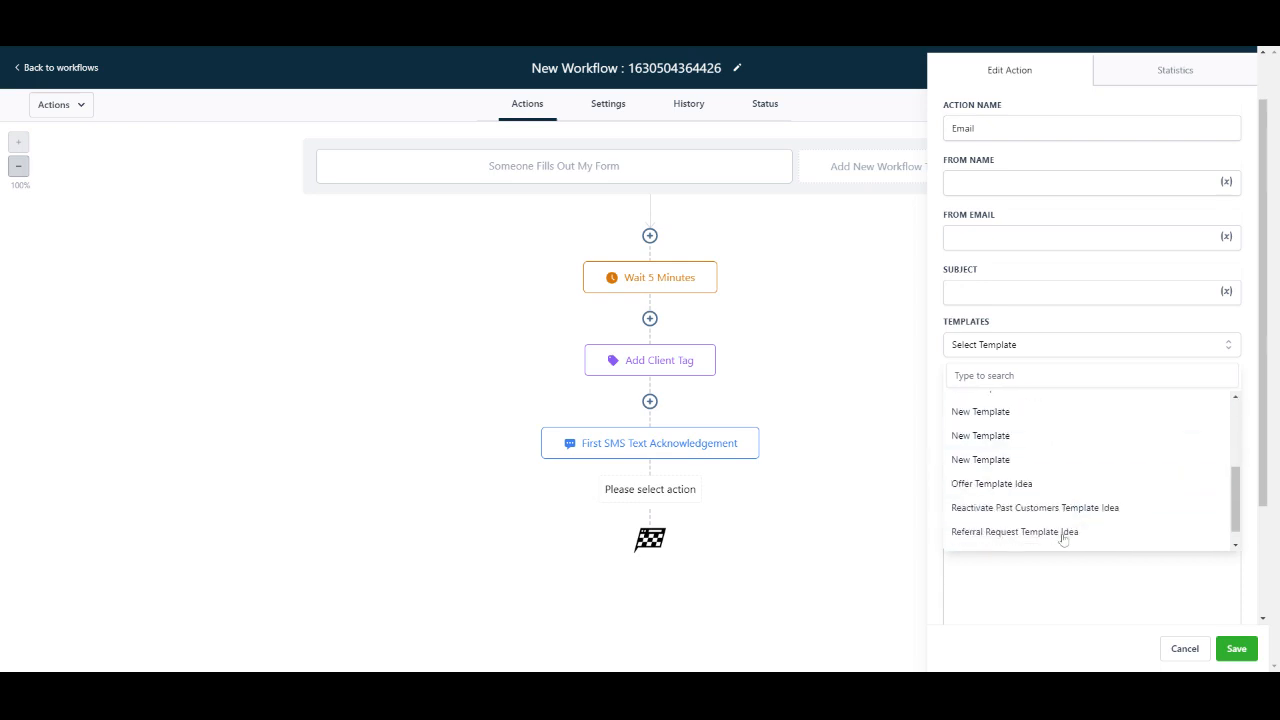
scroll(1062, 524, "up", 3)
left_click(989, 355)
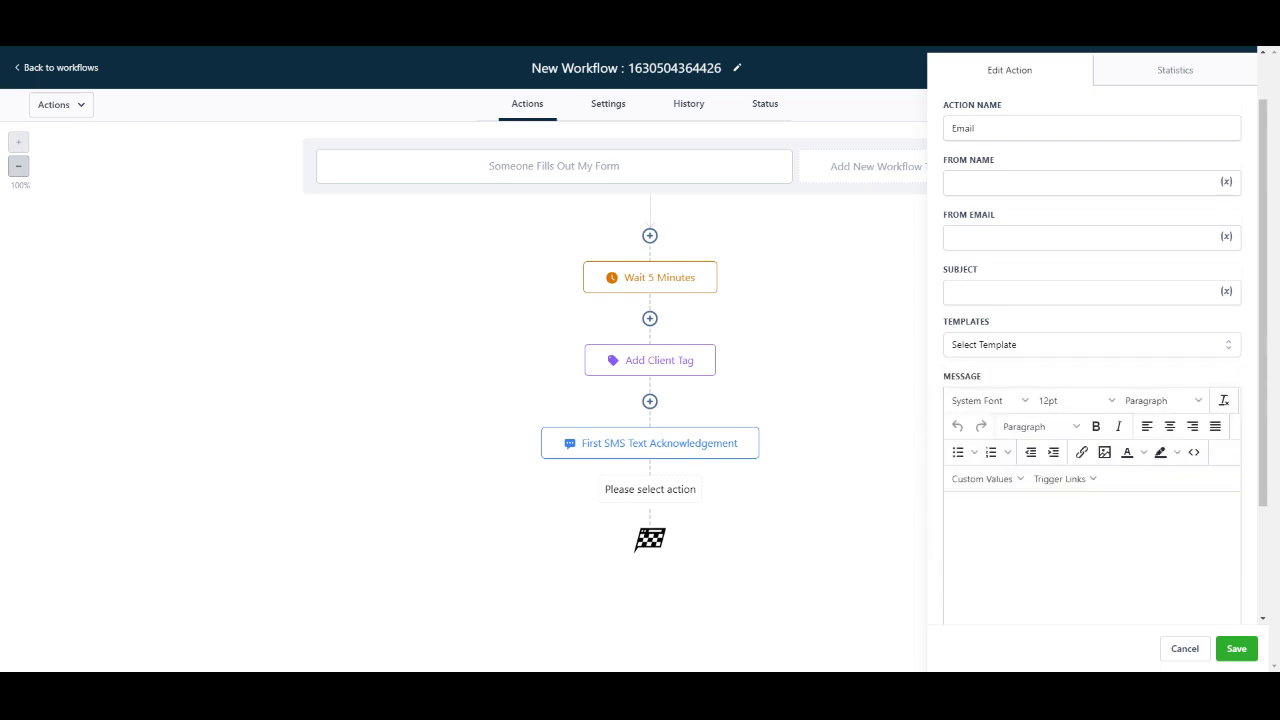
Fill in the email's sender name and sender email address, and set the subject to "Please Sign Docs"
left_click(1010, 183)
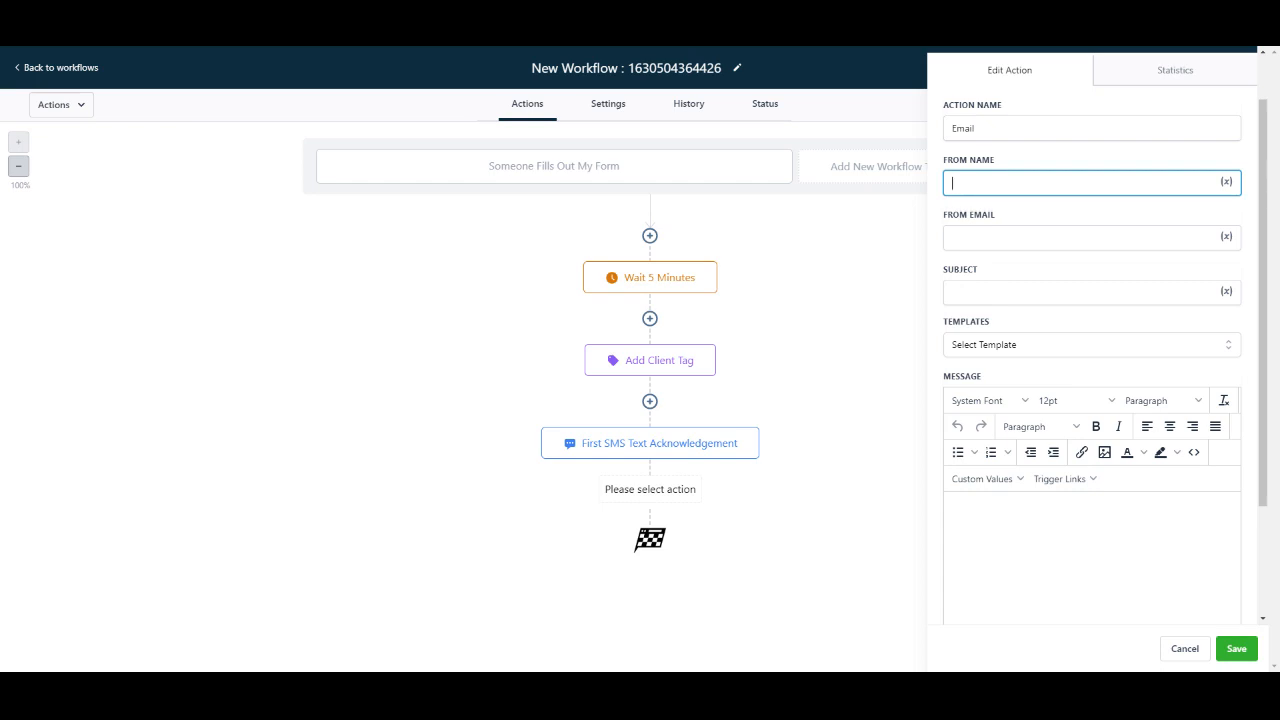
key("Tab")
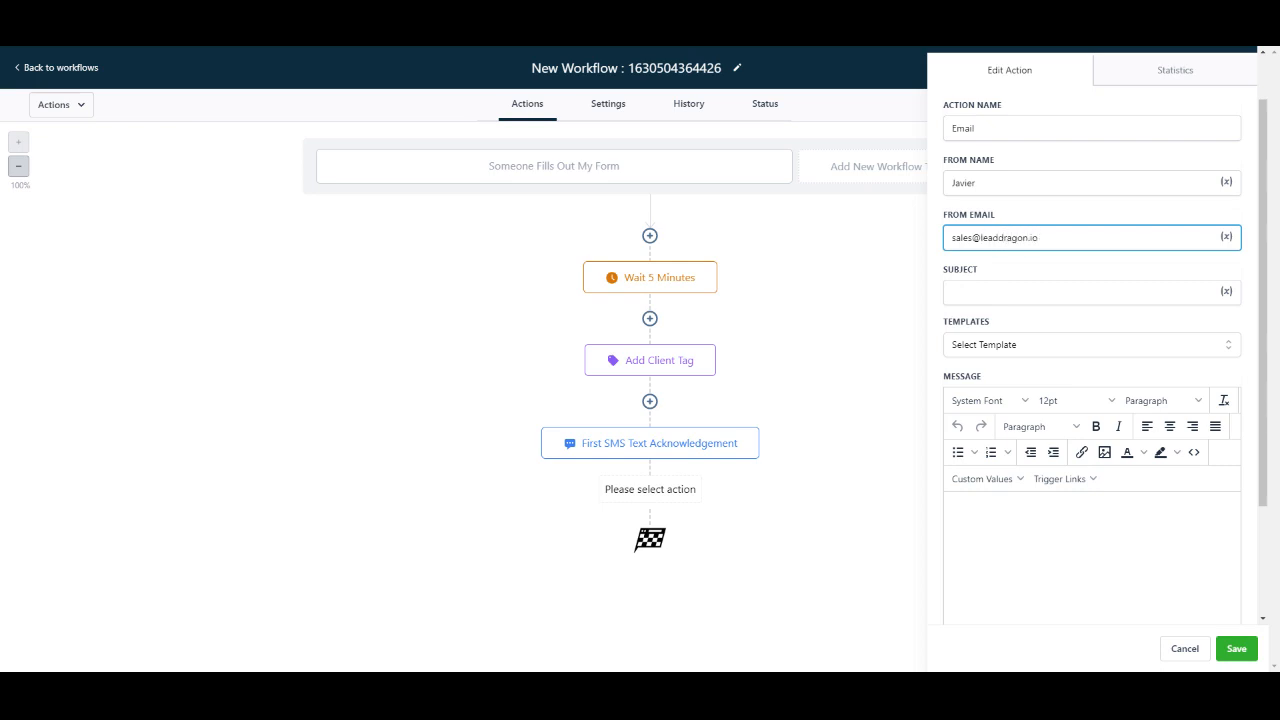
key("Tab")
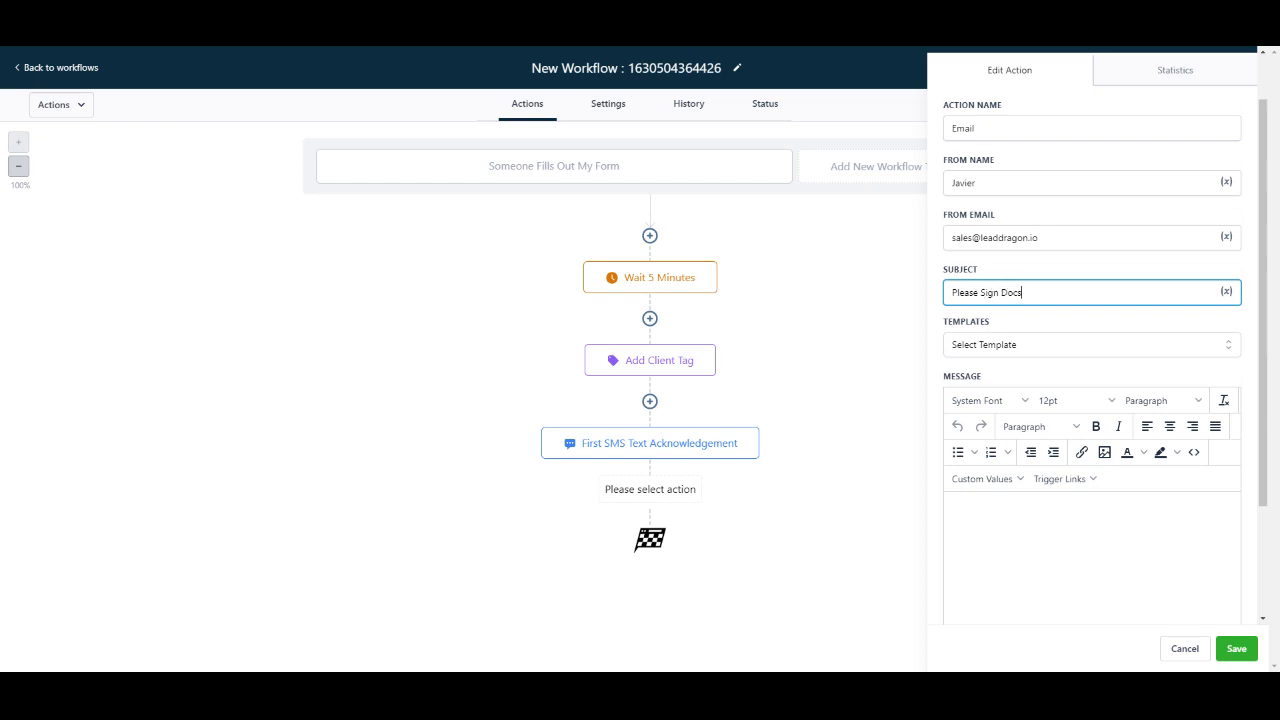
type("Please Sign Docs")
Write "Blah BlAH bLAH blAH" as the email's message body
left_click(956, 508)
type("Blah")
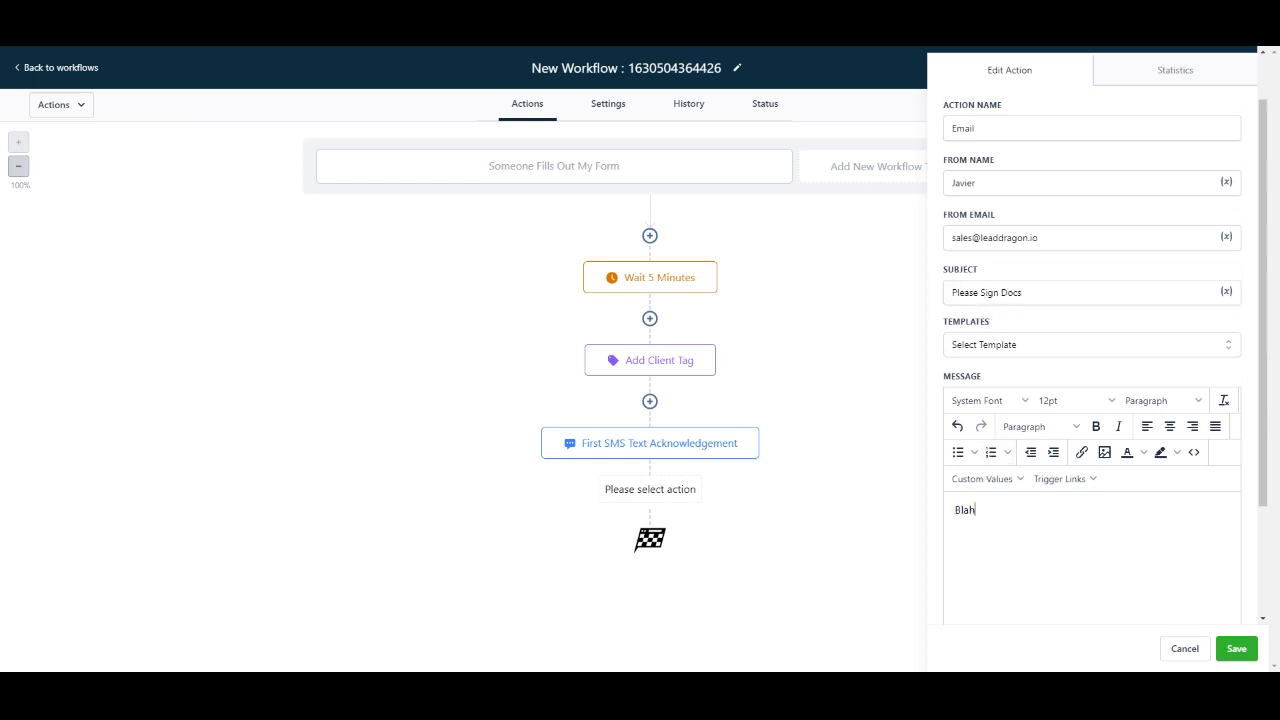
type(" BlAH bLAH blAH")
scroll(1180, 551, "down", 3)
left_click(1238, 650)
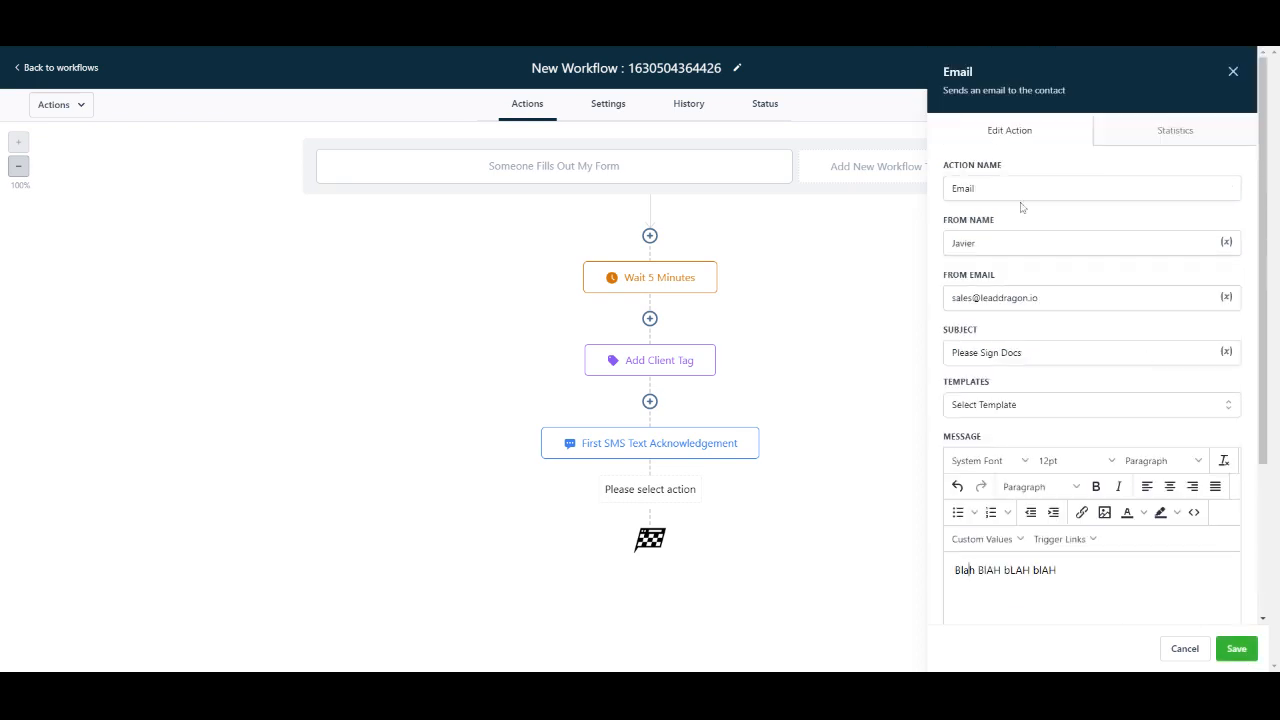
Rename the email action as "First Email Text Acknowledgement" and save it
double_click(1016, 189)
type("First")
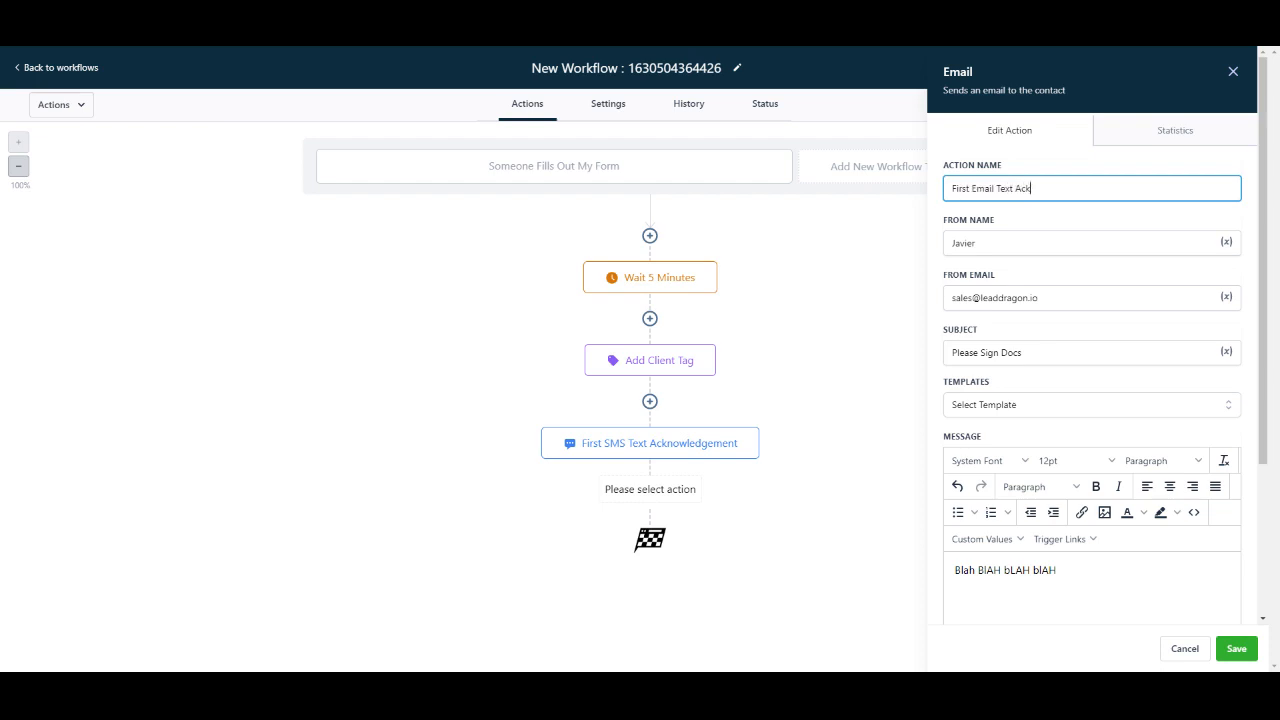
type("ement")
left_click(1237, 648)
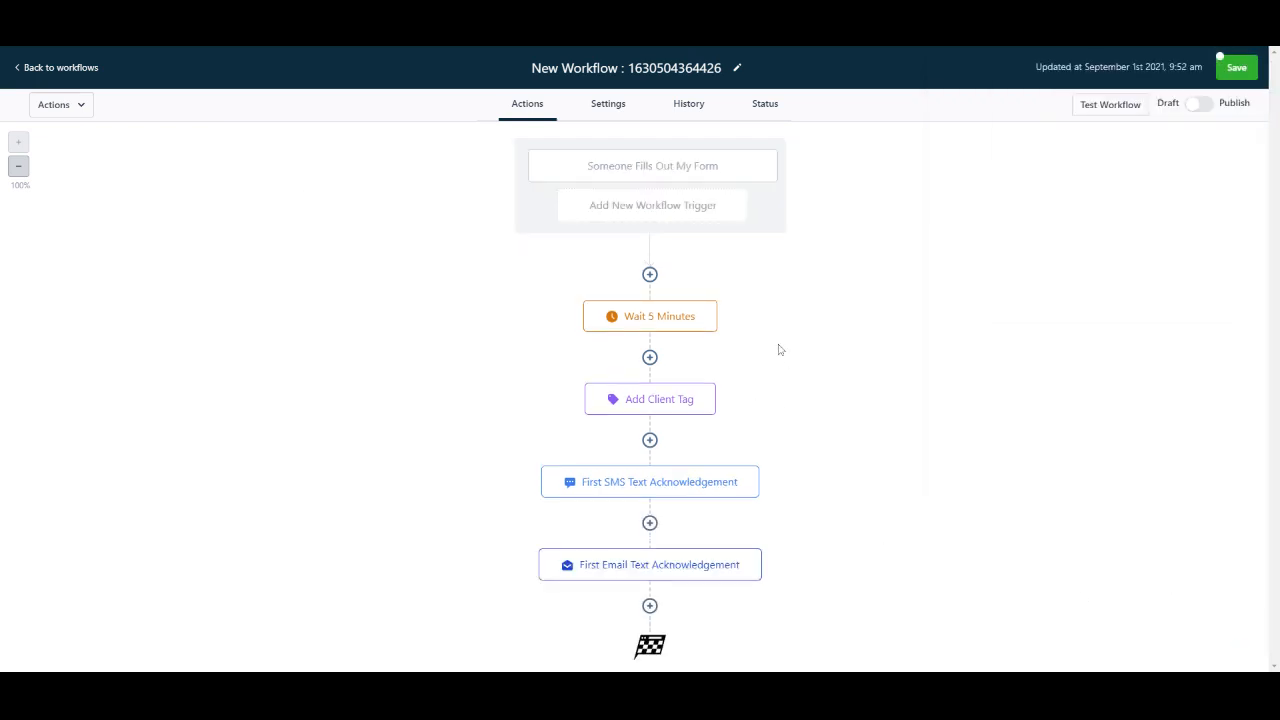
Review the settings of the form trigger, the client tag action, the SMS action and the email action
left_click(641, 171)
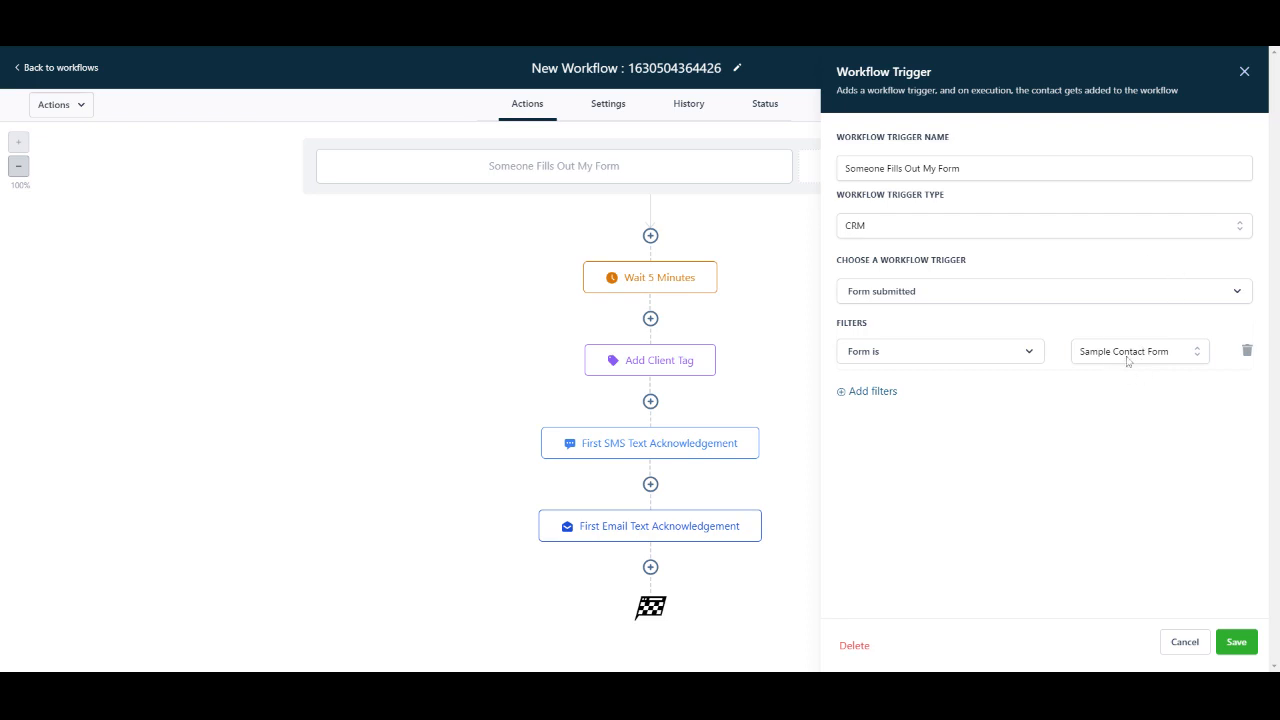
left_click(1244, 71)
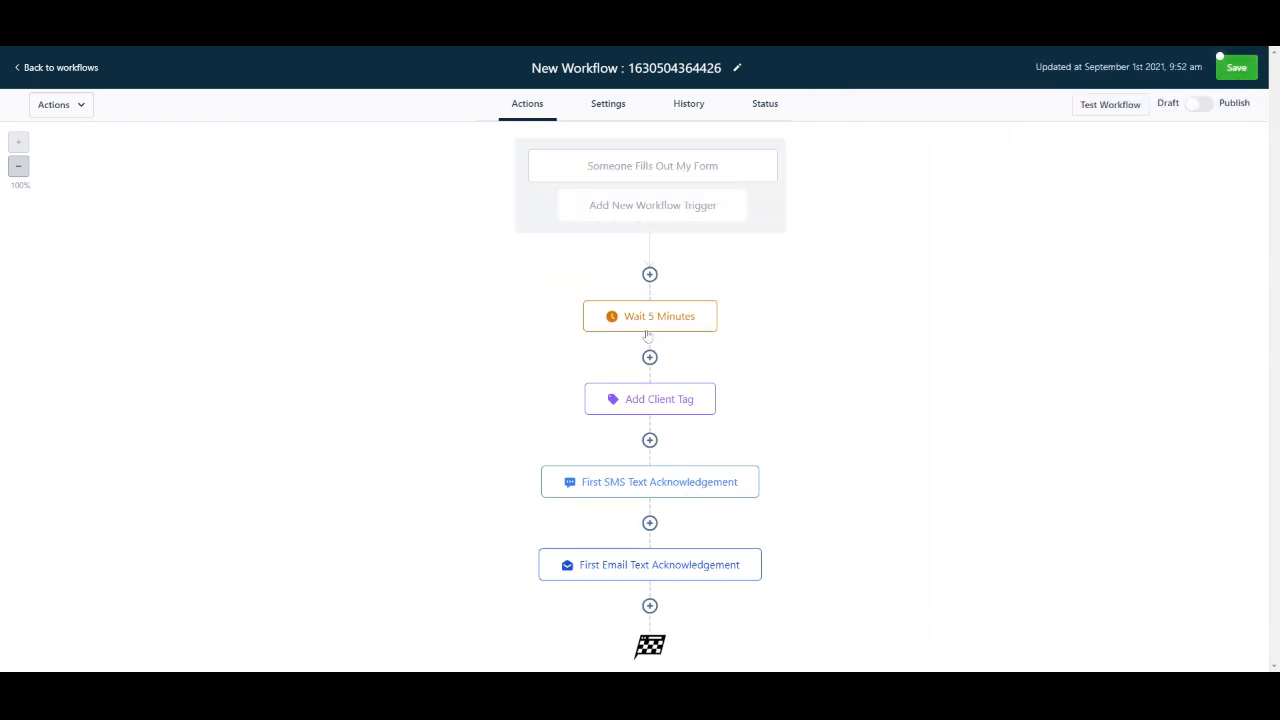
left_click(652, 409)
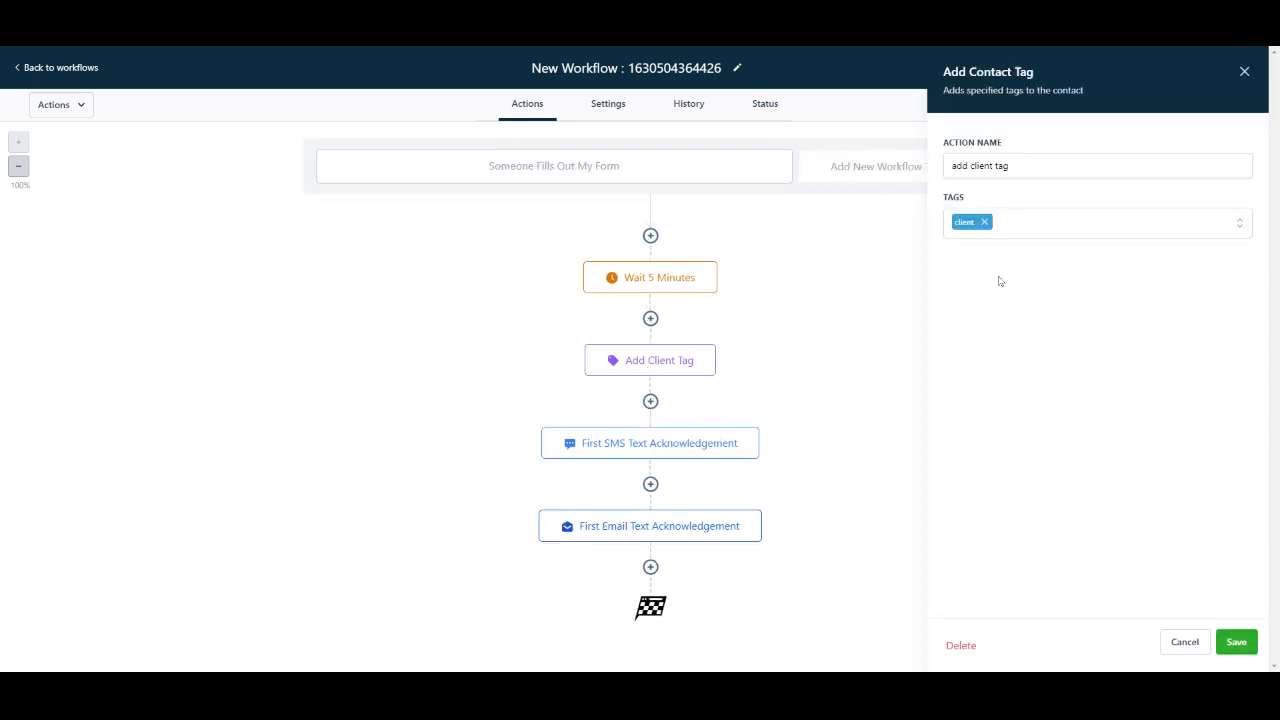
left_click(1243, 72)
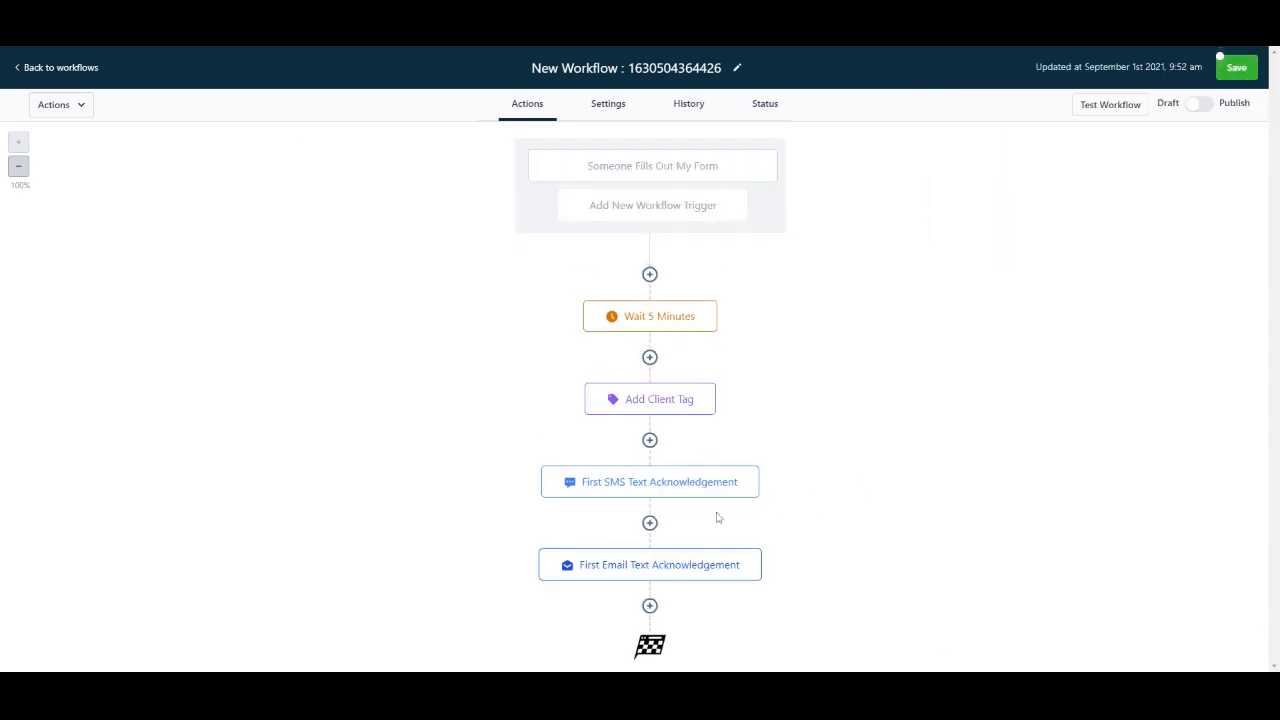
left_click(597, 494)
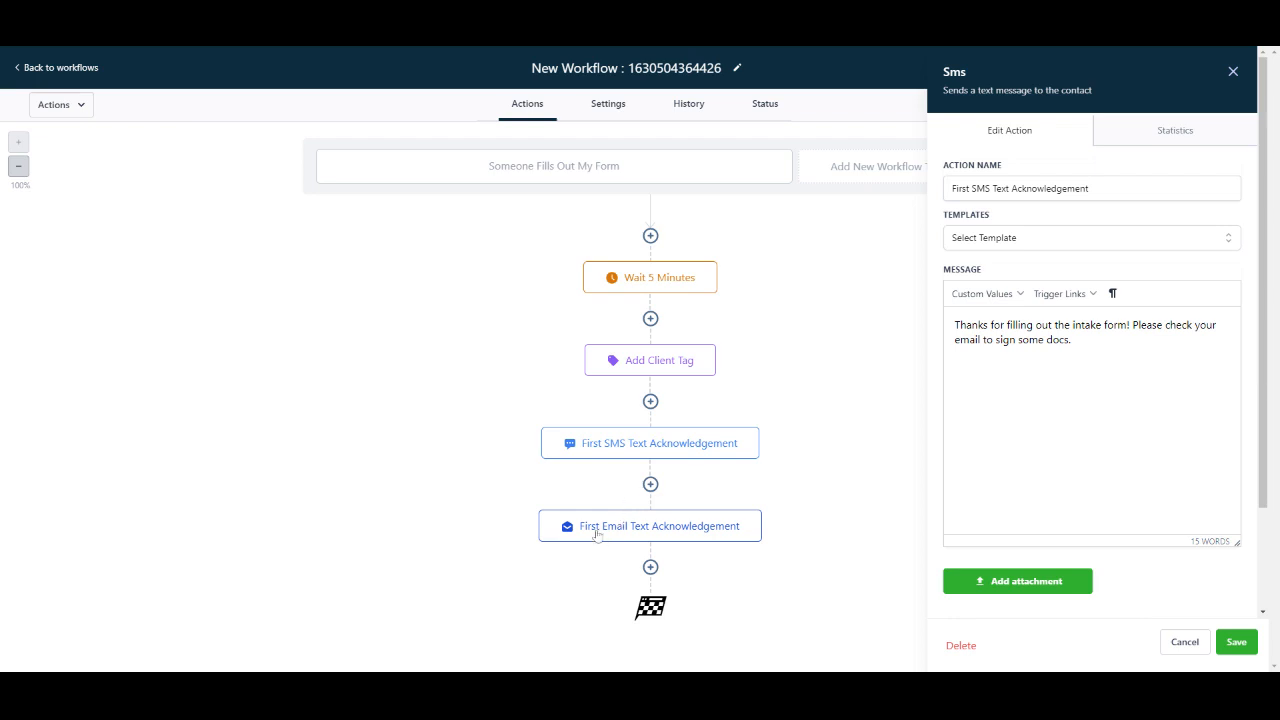
left_click(636, 540)
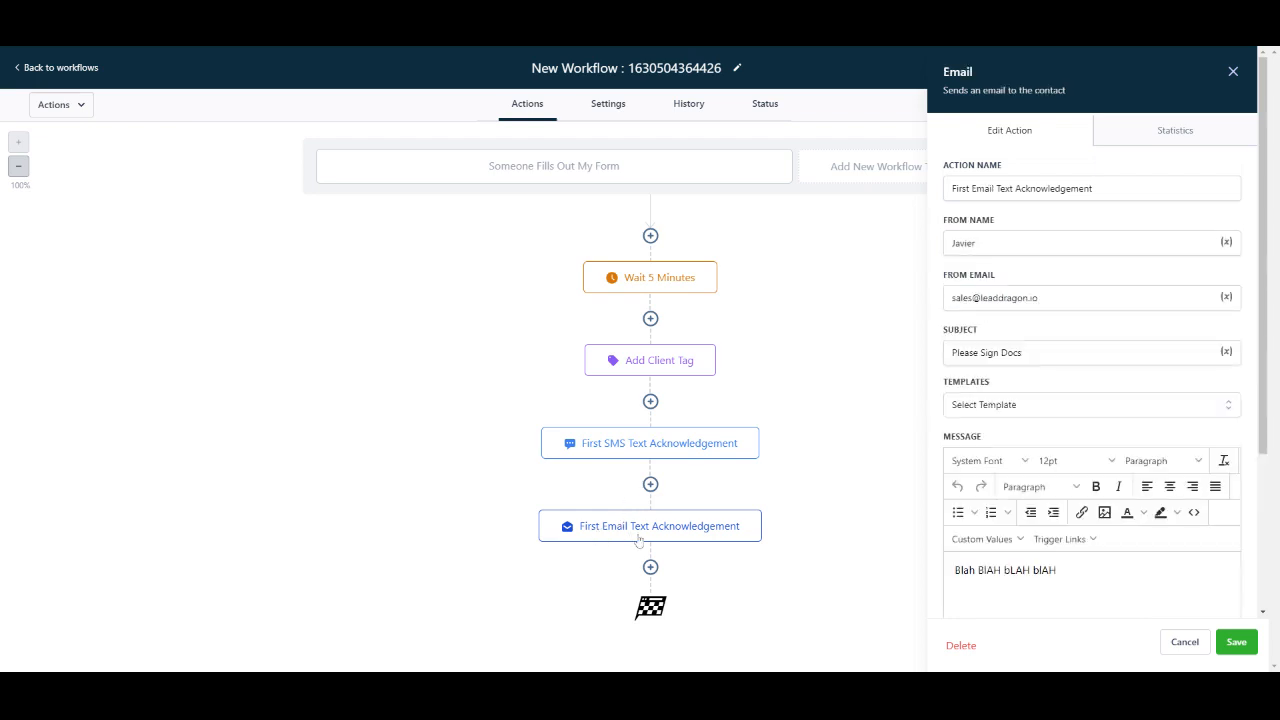
left_click(1233, 73)
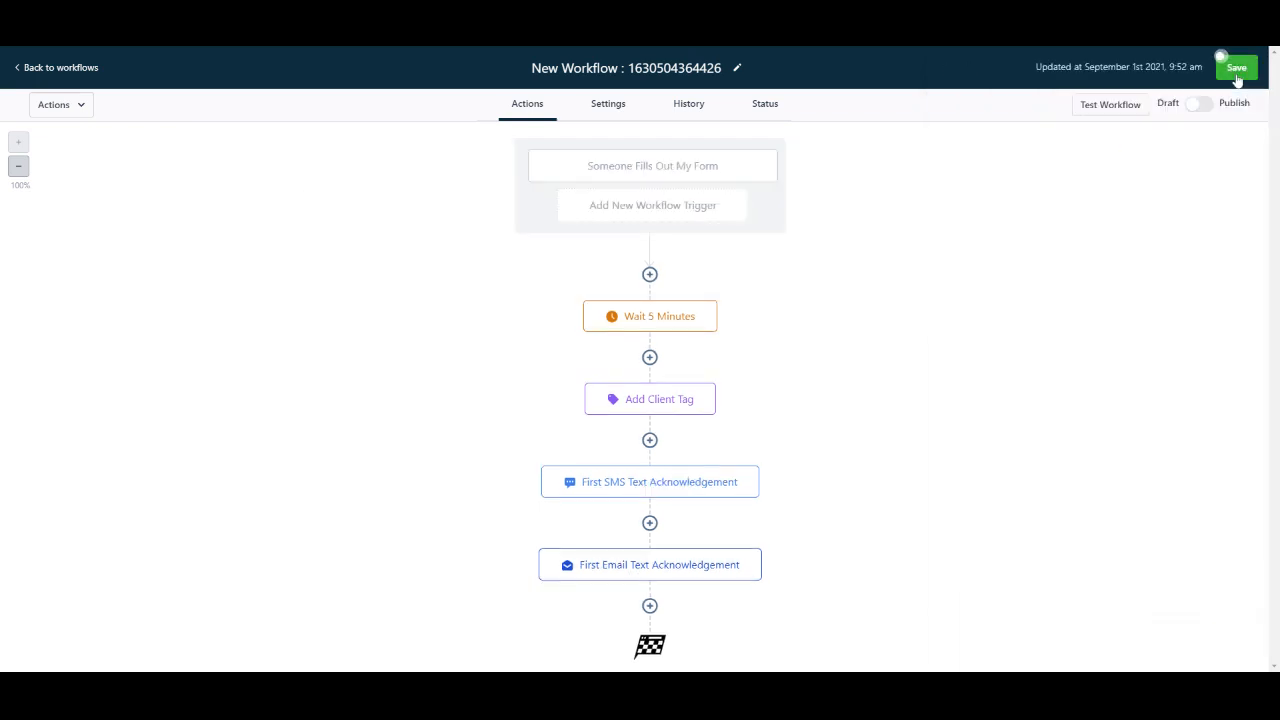
Add an Add/Update Opportunity action below the email, using the Lead Channels Pipeline and the Working stage
left_click(650, 607)
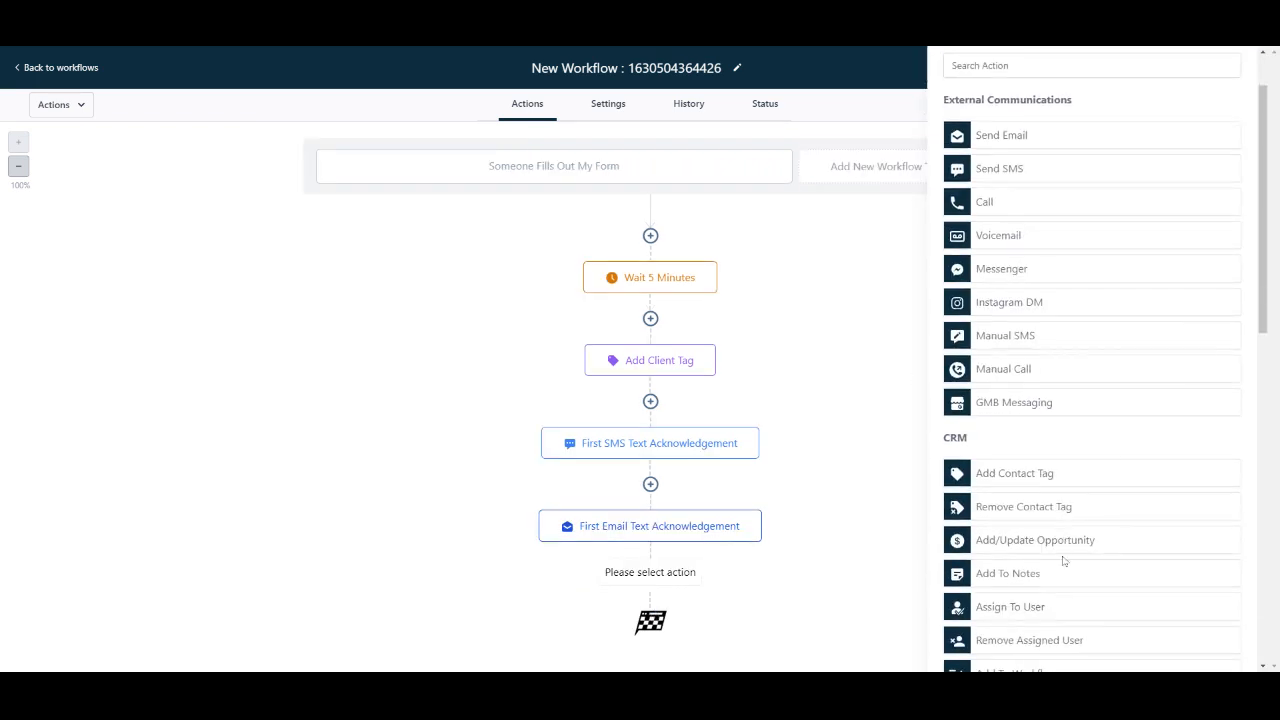
scroll(1065, 562, "down", 2)
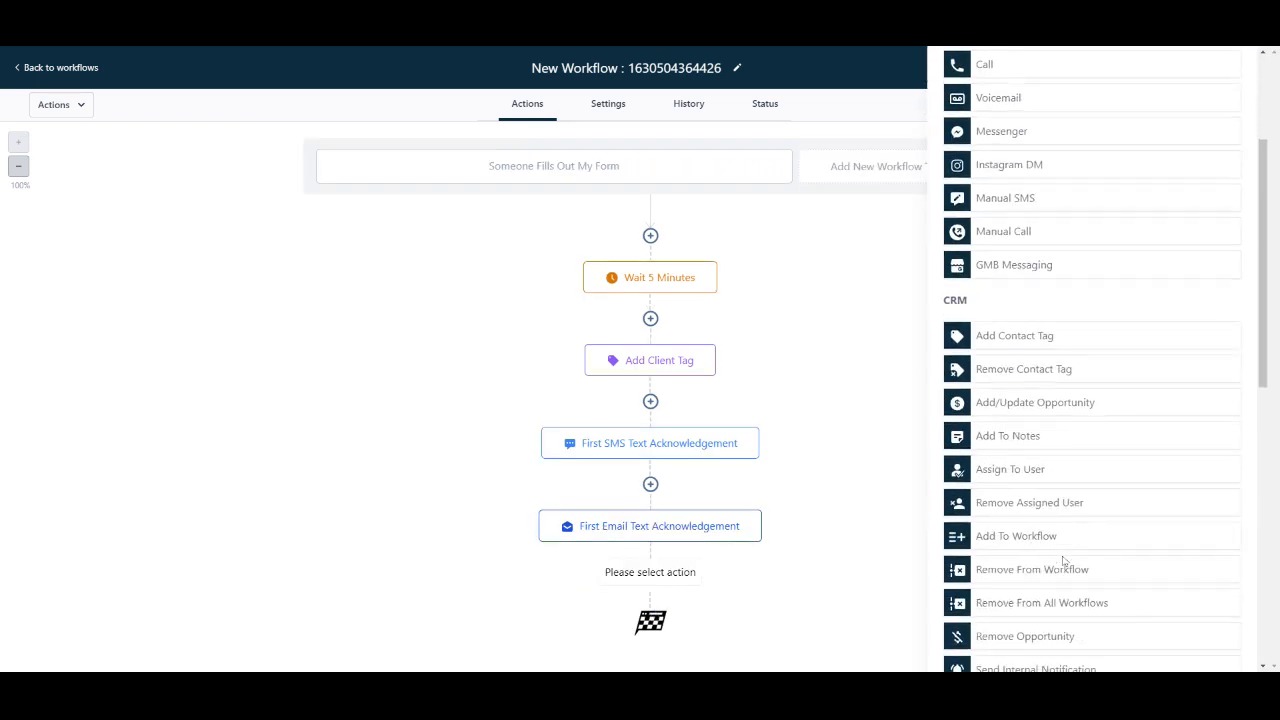
left_click(1016, 404)
left_click(999, 226)
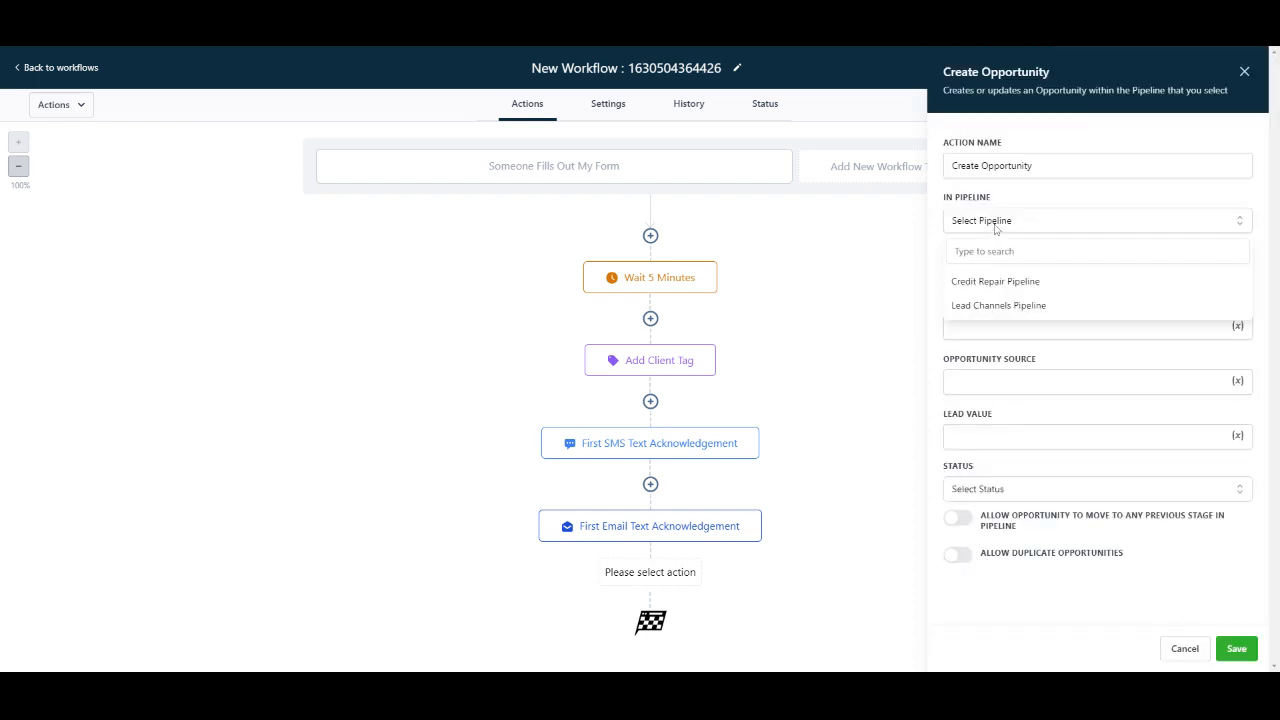
left_click(986, 307)
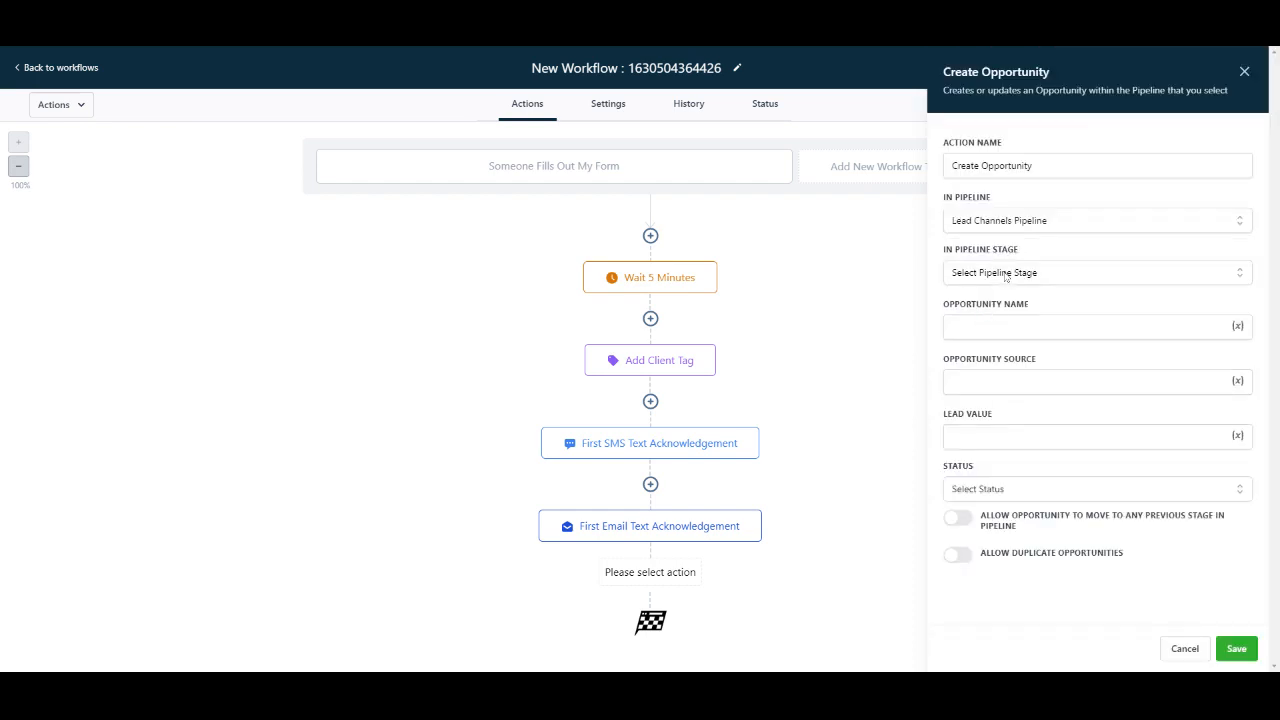
left_click(1006, 278)
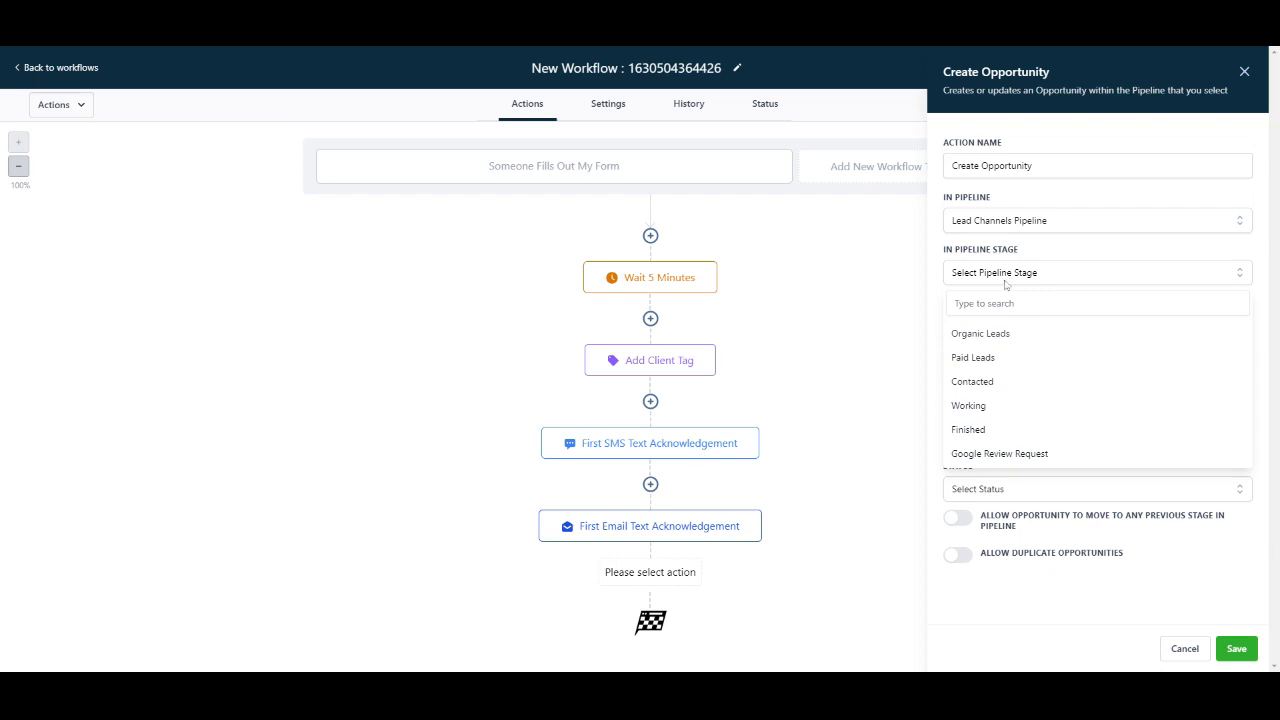
left_click(977, 413)
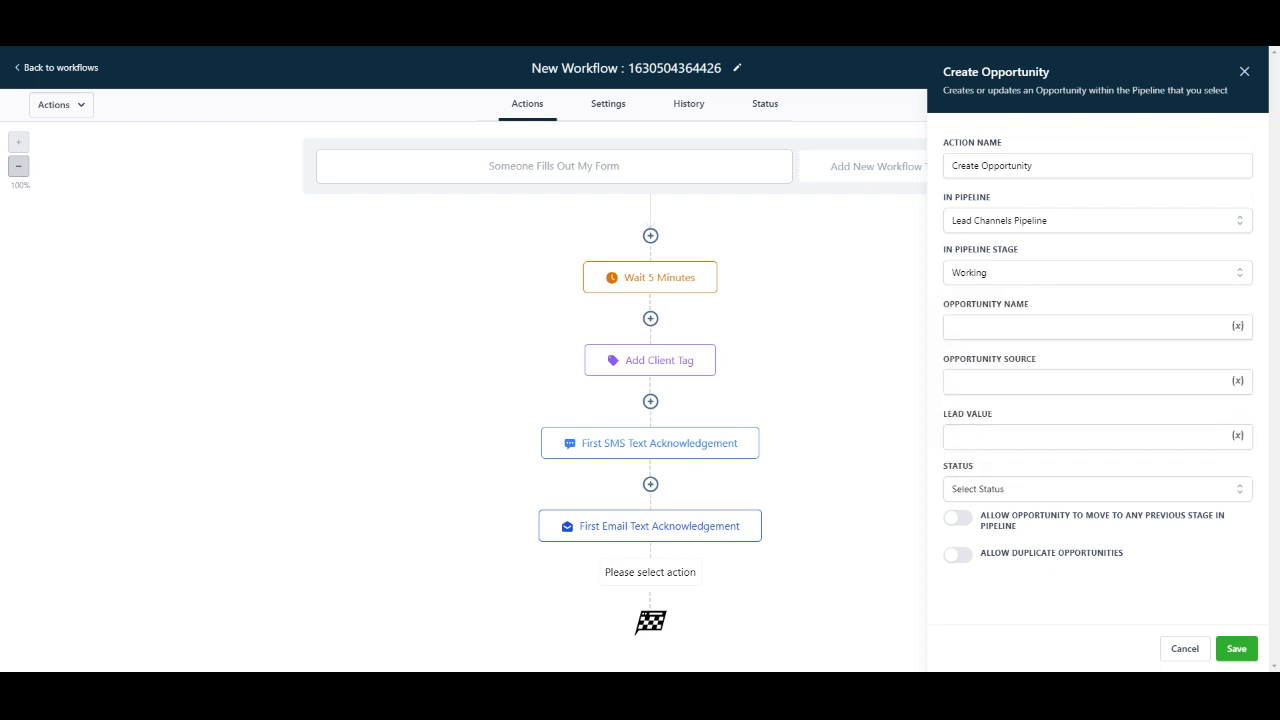
Set the opportunity's lead value to 500 and its name to the contact's Full Name custom value
left_click(1002, 434)
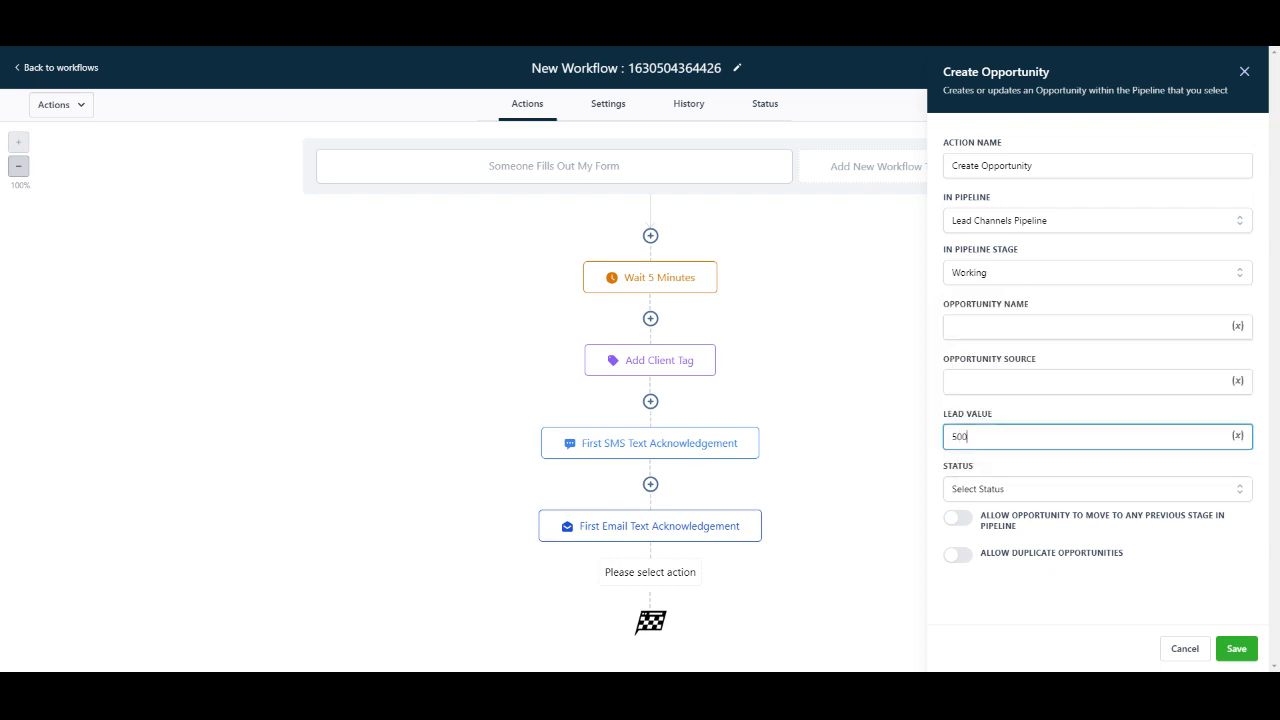
left_click(1172, 357)
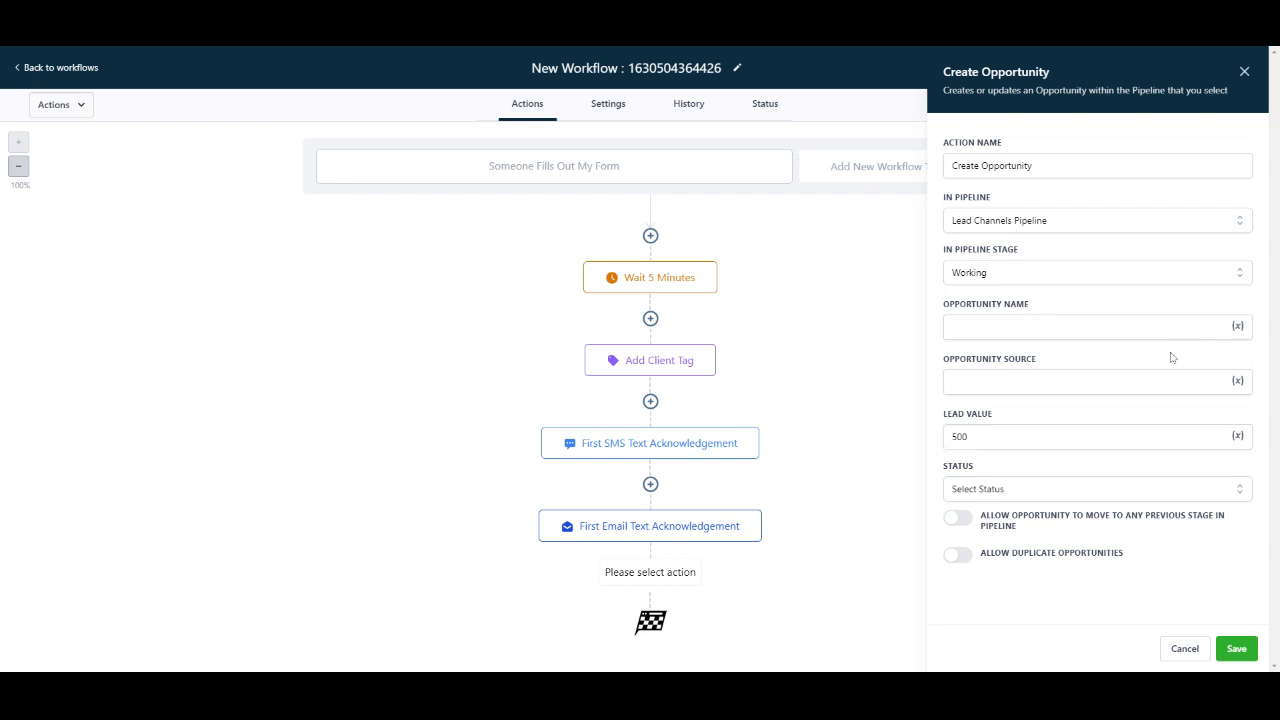
left_click(1238, 327)
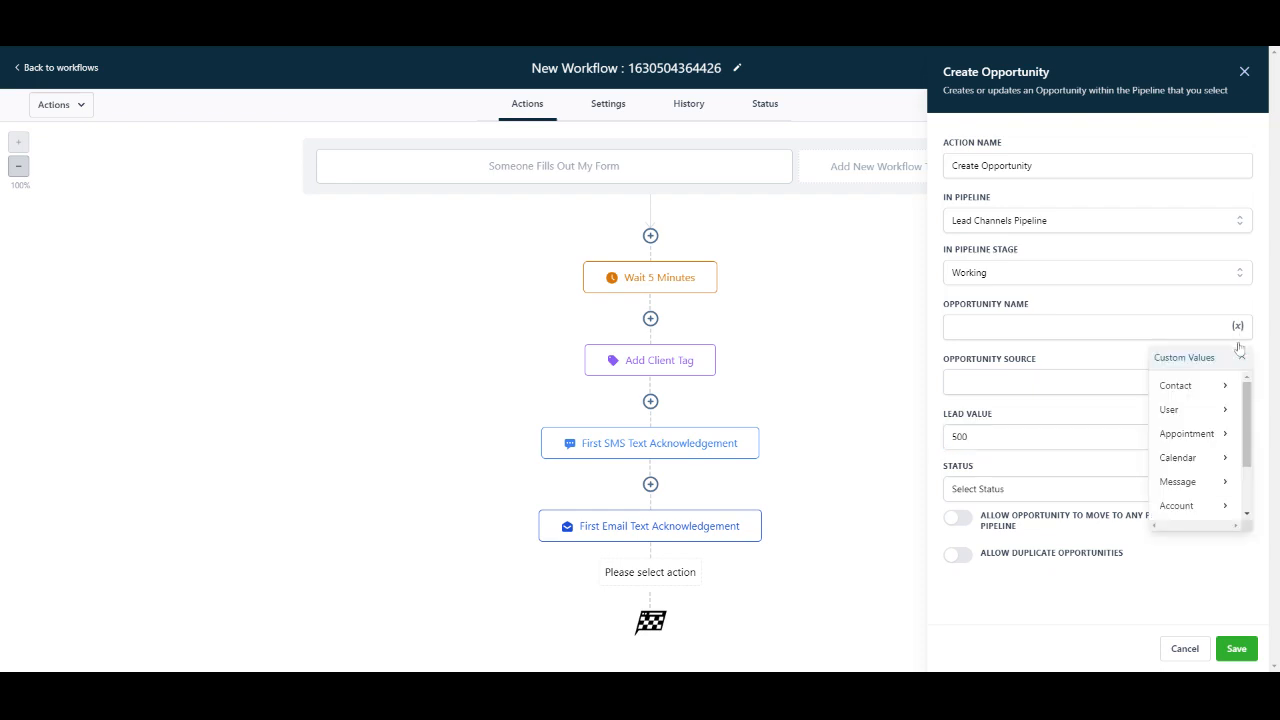
left_click(1226, 389)
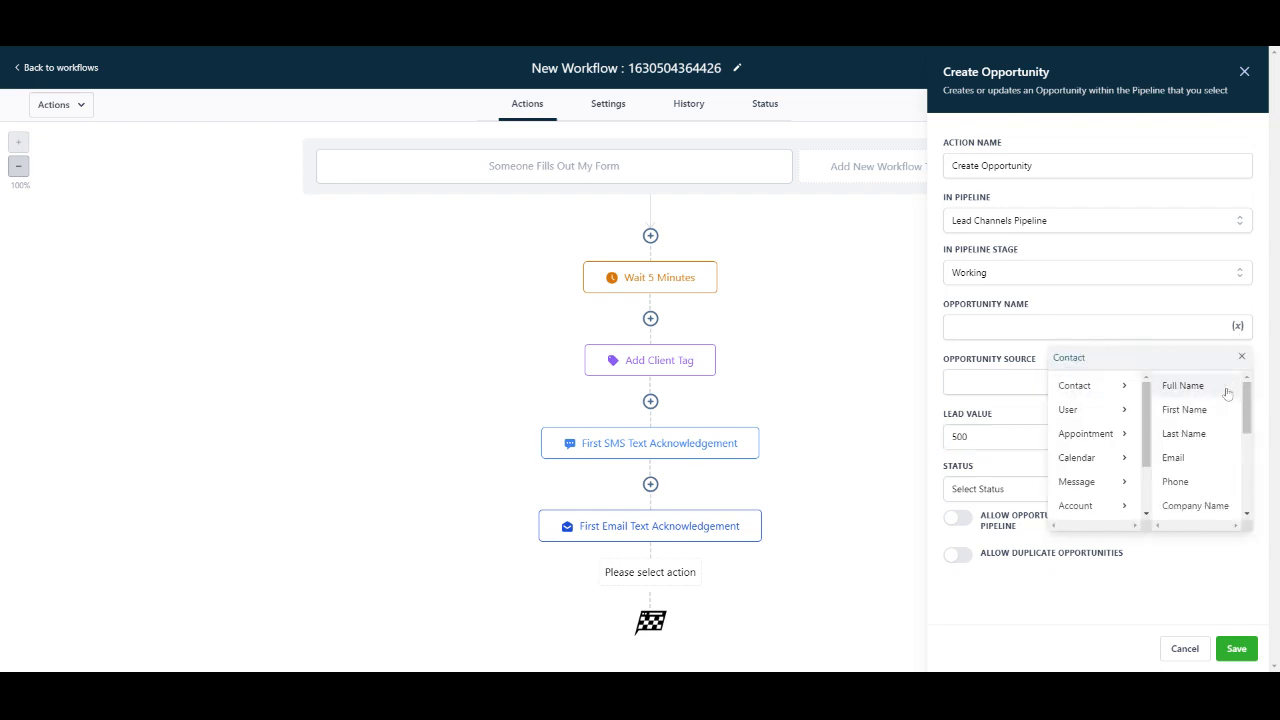
left_click(1194, 390)
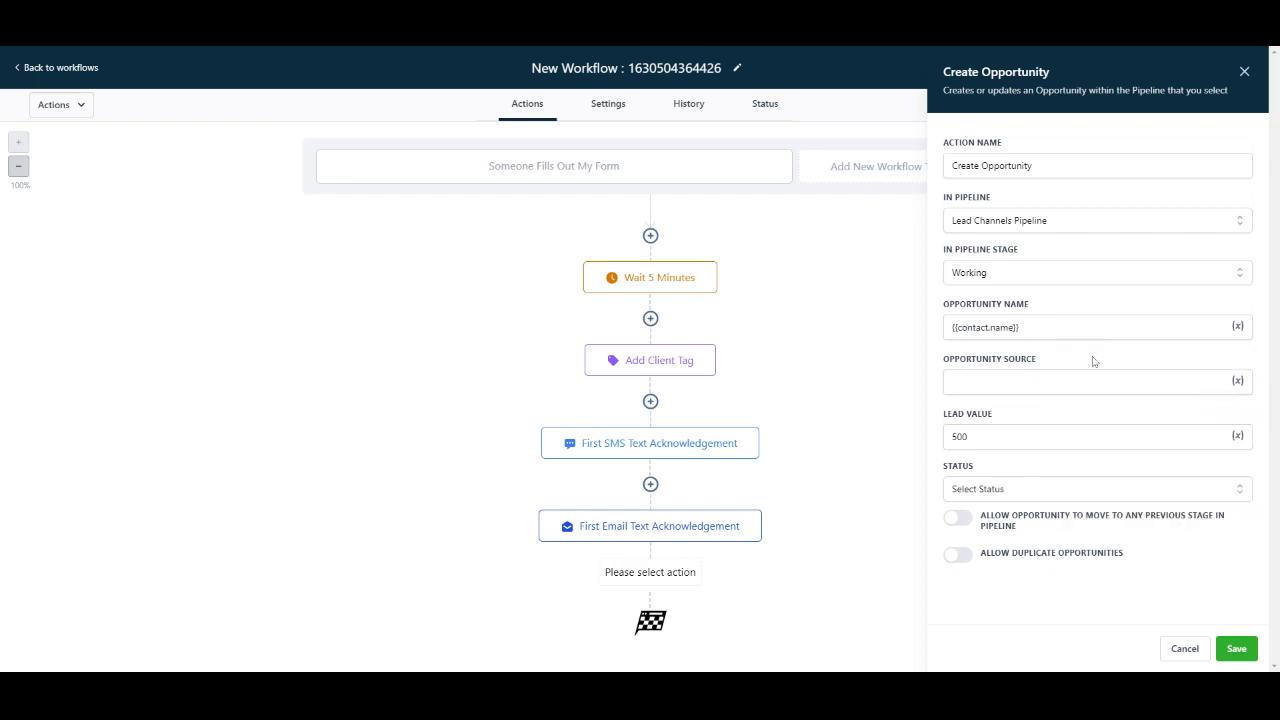
Set the opportunity source to "Contact Form" and the status to open, and save the action
triple_click(1050, 417)
left_click(966, 381)
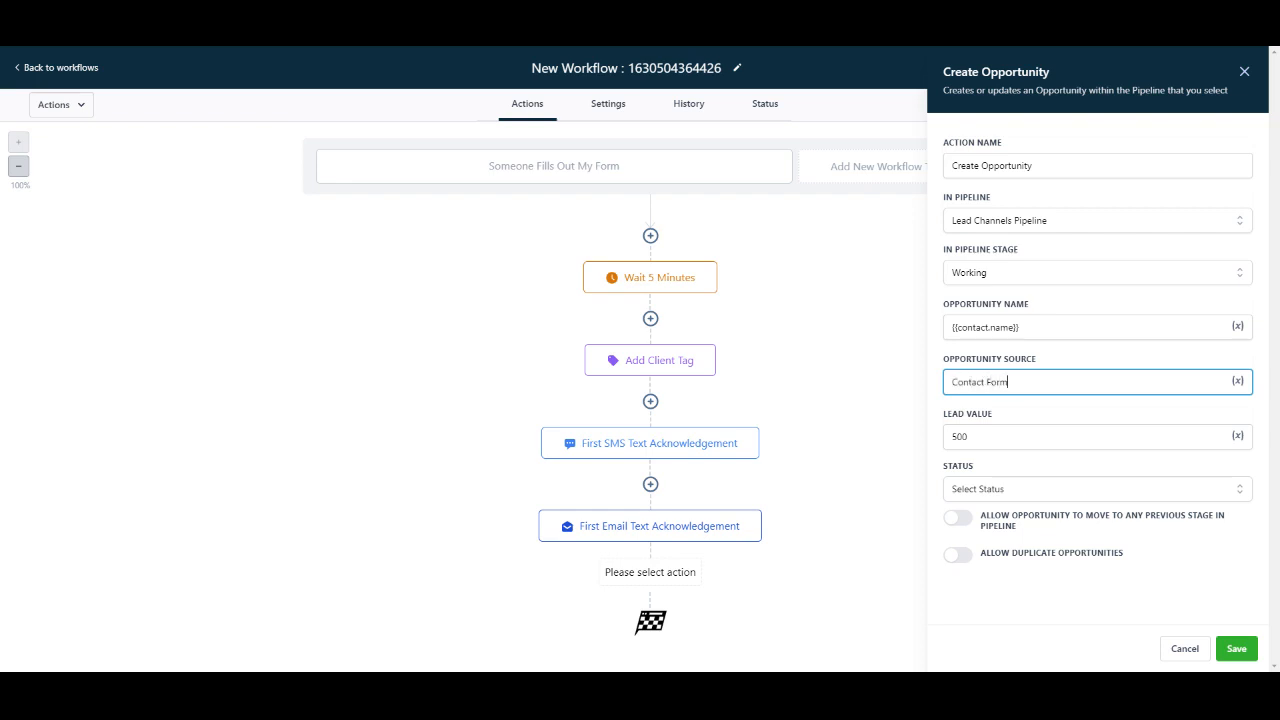
left_click(980, 489)
left_click(983, 517)
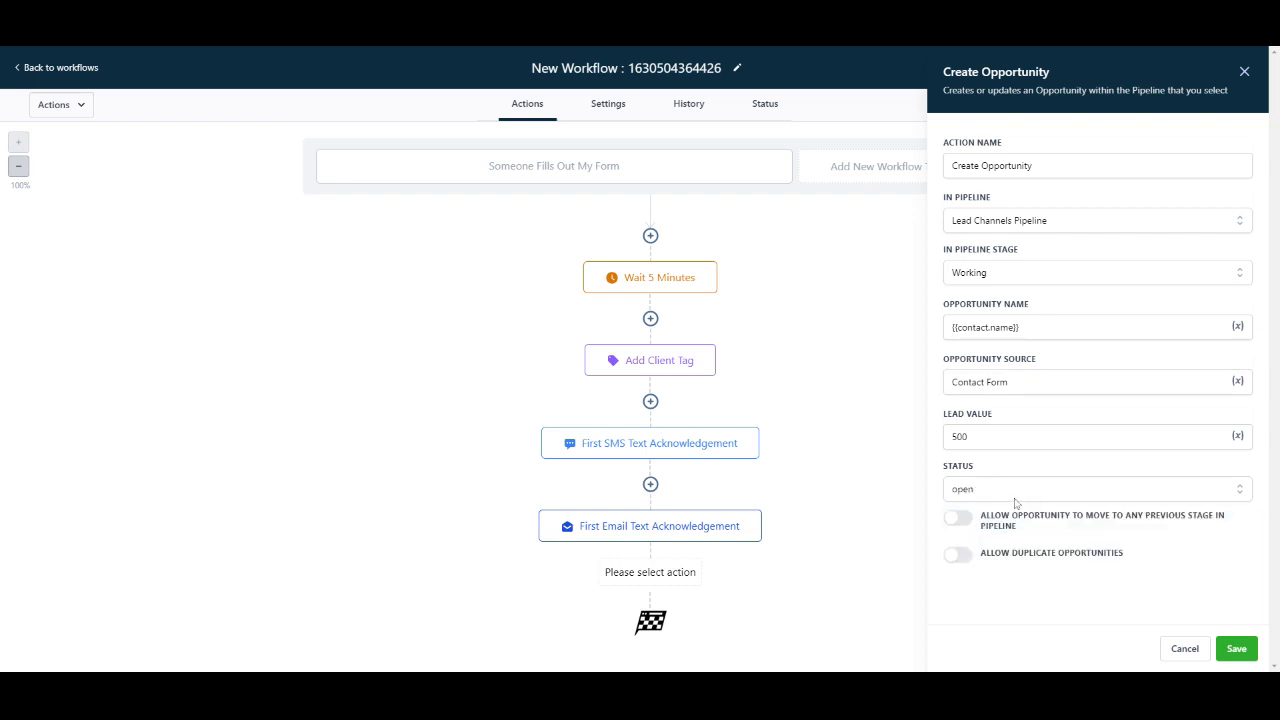
left_click(1236, 648)
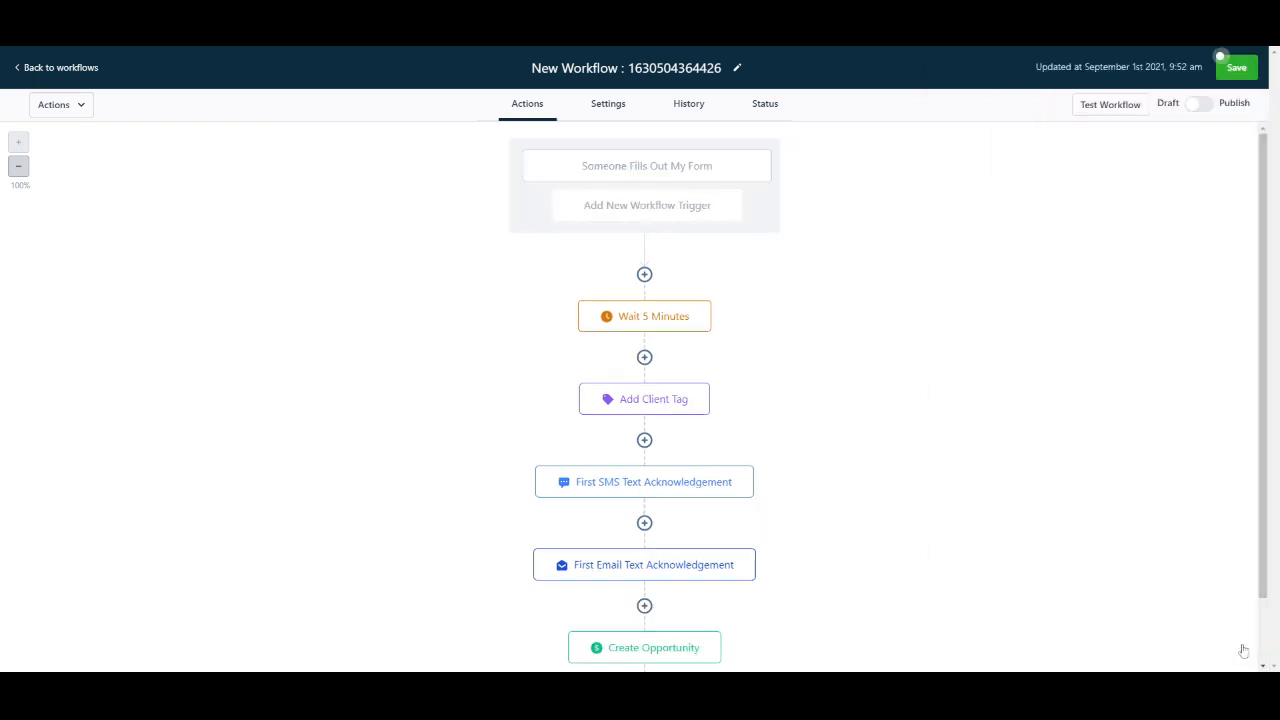
Rename the Create Opportunity action as "Add To Pipeline" and save the action
scroll(955, 465, "down", 1)
left_click(680, 578)
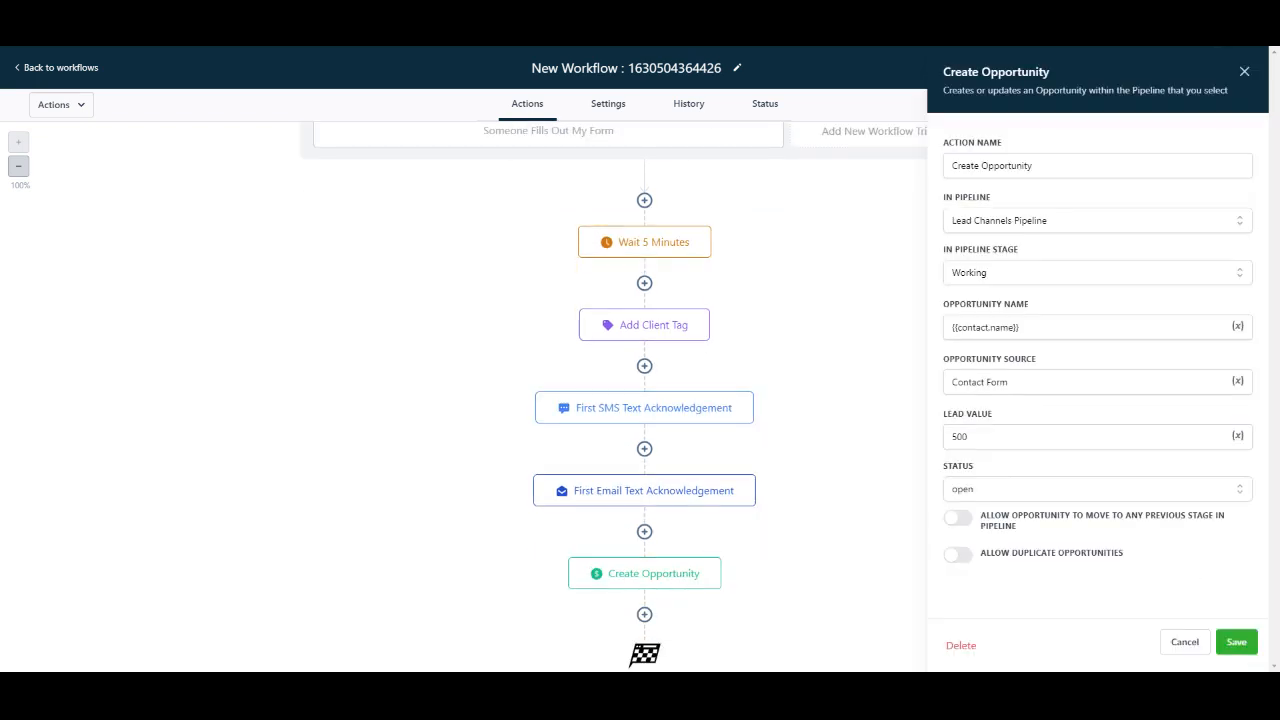
double_click(1006, 165)
key("ctrl+a")
type("Ad")
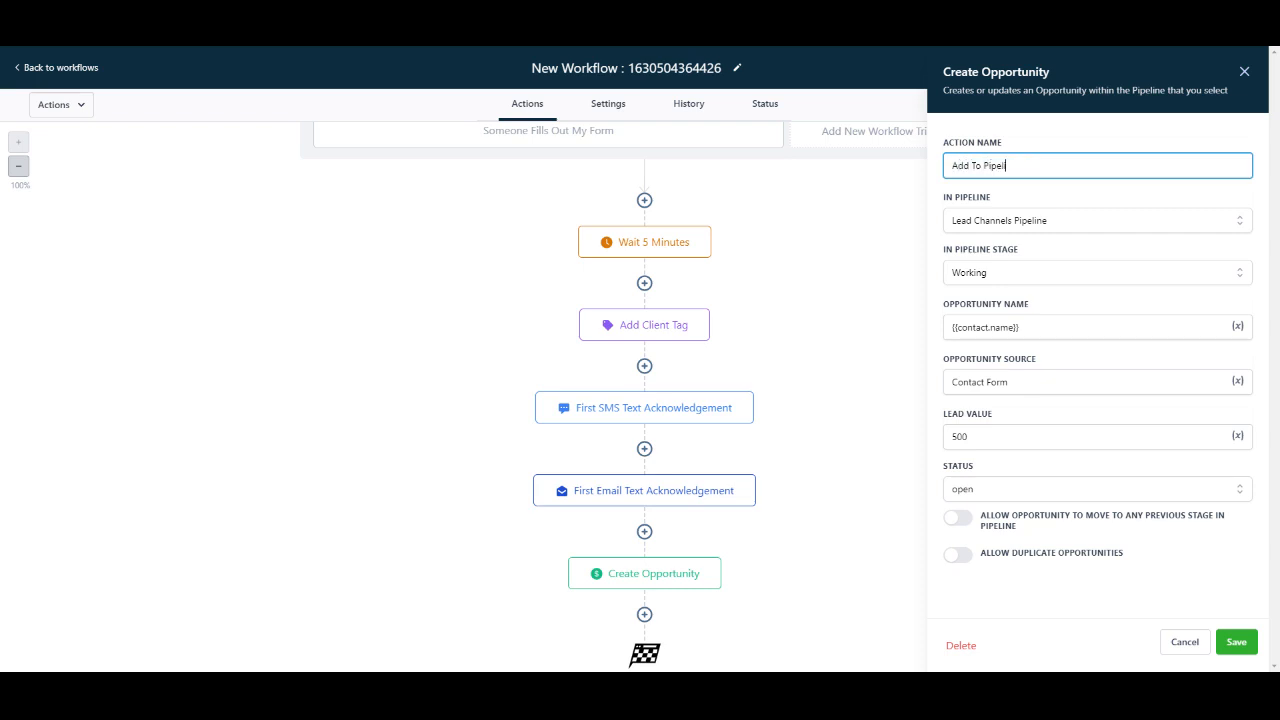
type("d To Pipeline")
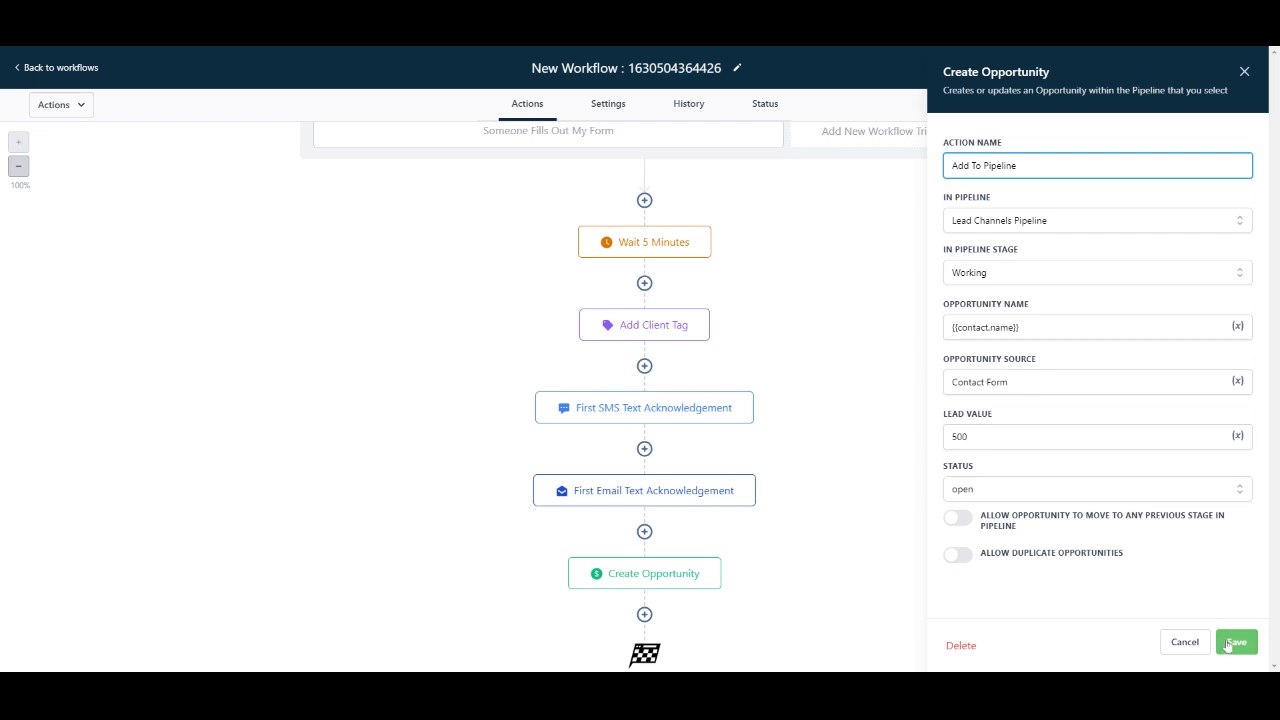
left_click(1236, 642)
Examine the list of actions available for a step after Add To Pipeline, and close it without adding one
scroll(903, 492, "down", 1)
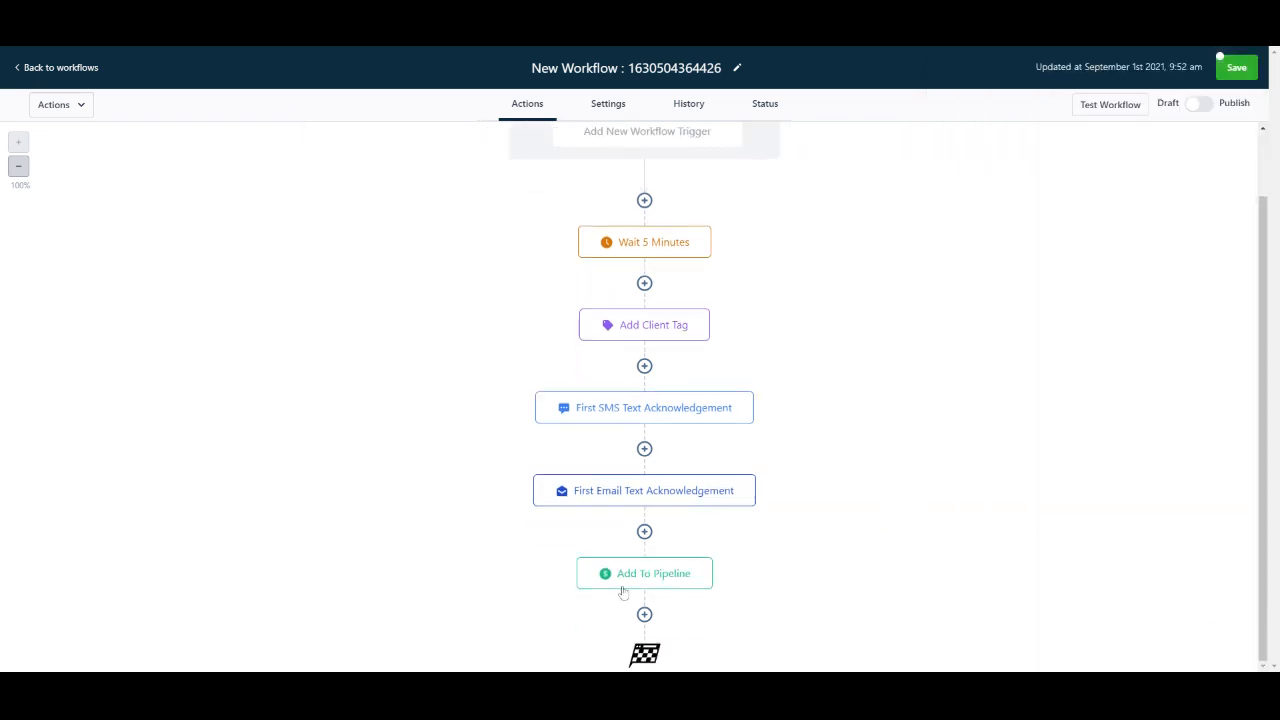
scroll(824, 406, "up", 2)
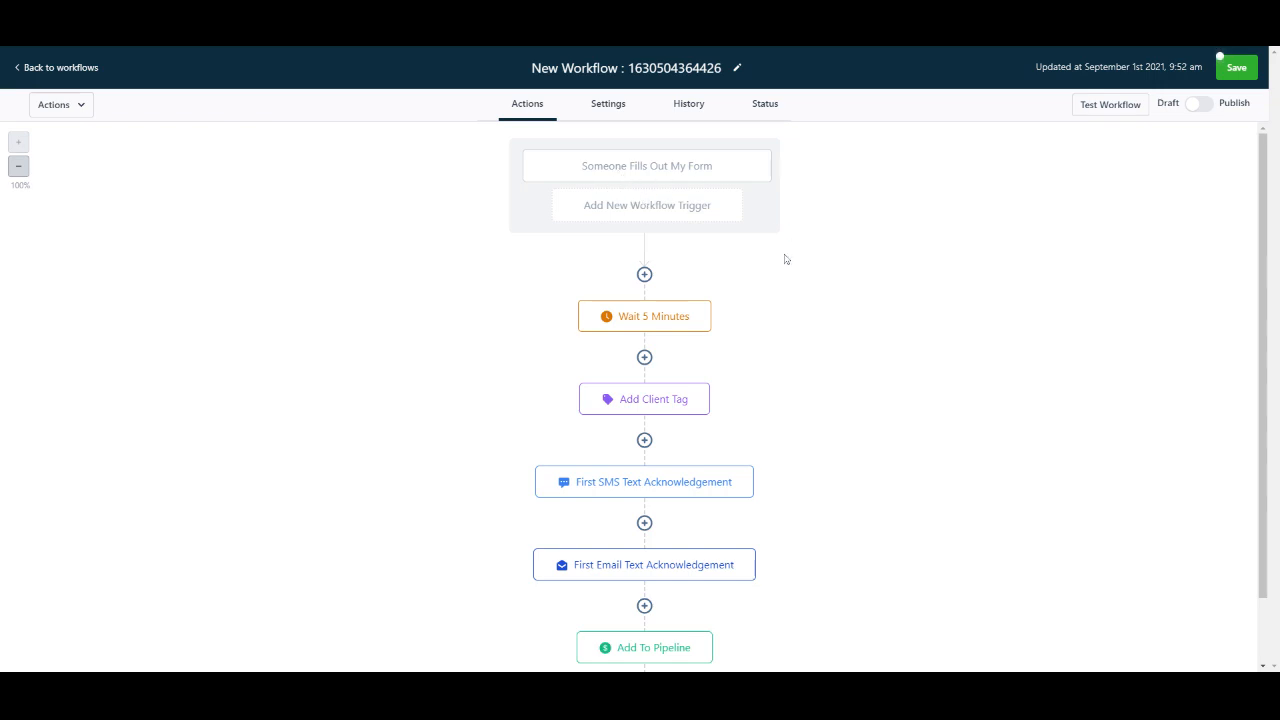
scroll(772, 320, "down", 1)
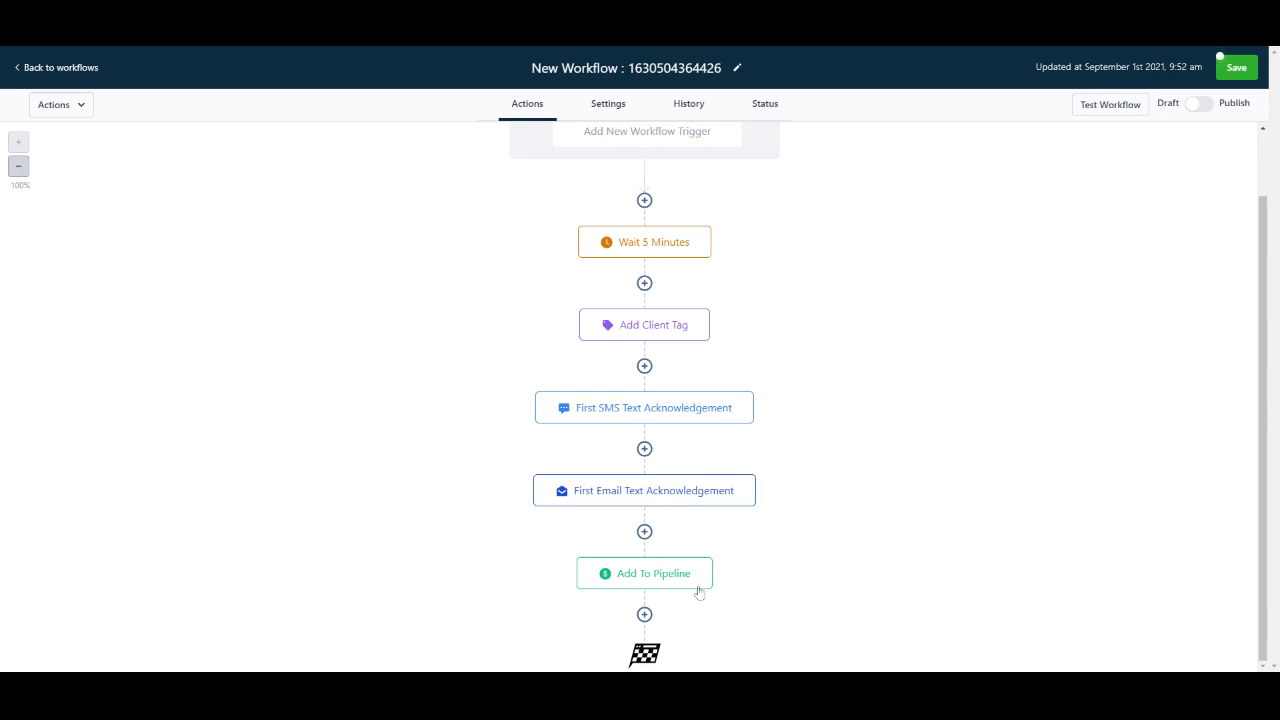
scroll(1022, 374, "up", 1)
scroll(1022, 374, "down", 1)
left_click(644, 612)
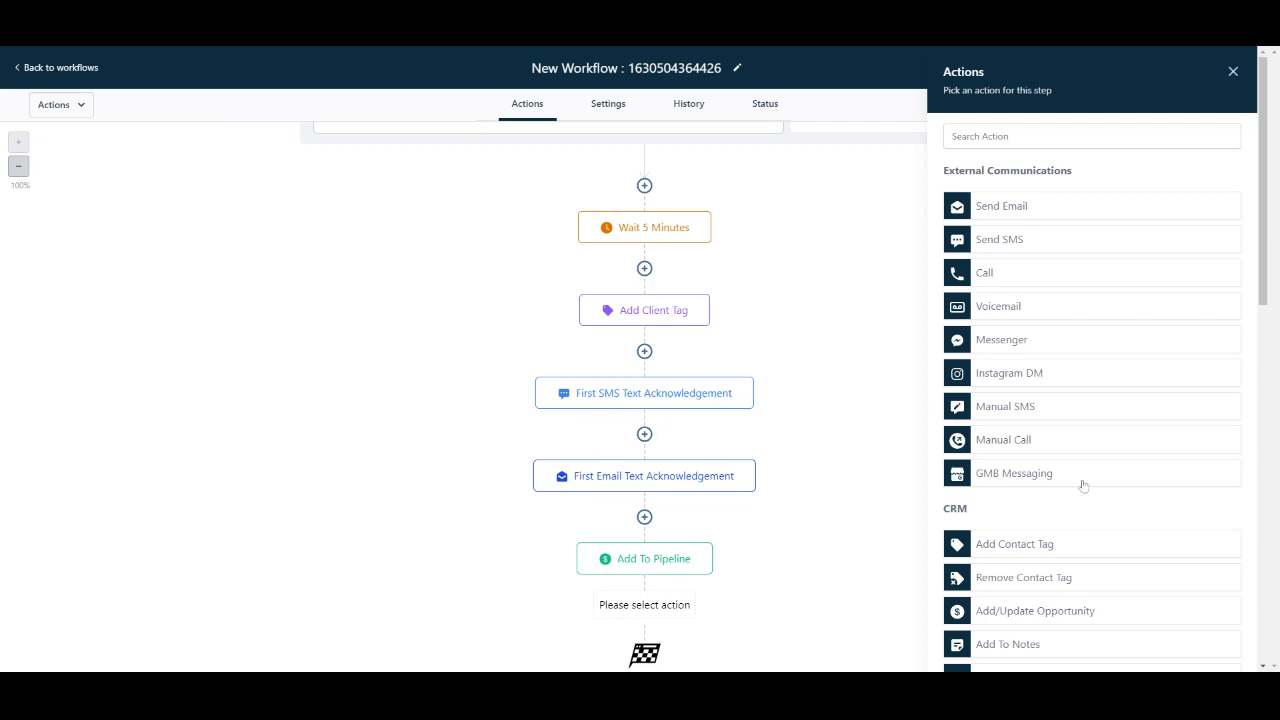
scroll(1070, 500, "down", 10)
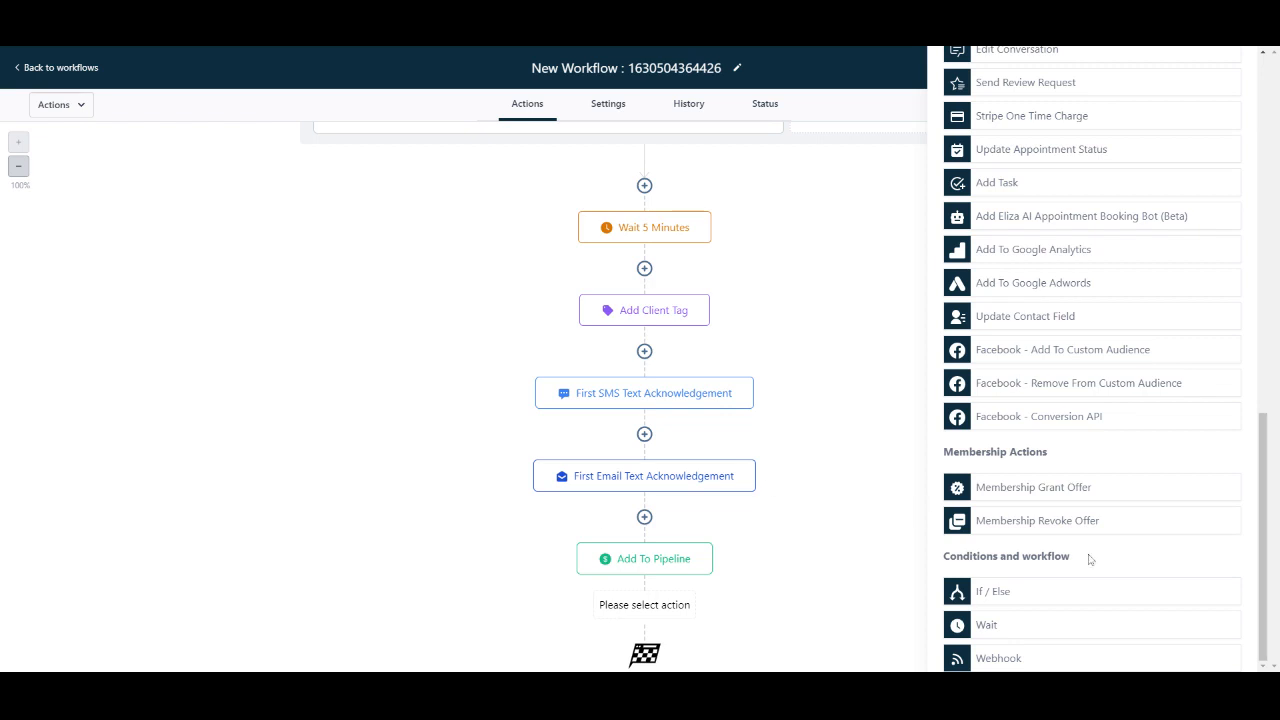
scroll(1090, 560, "up", 6)
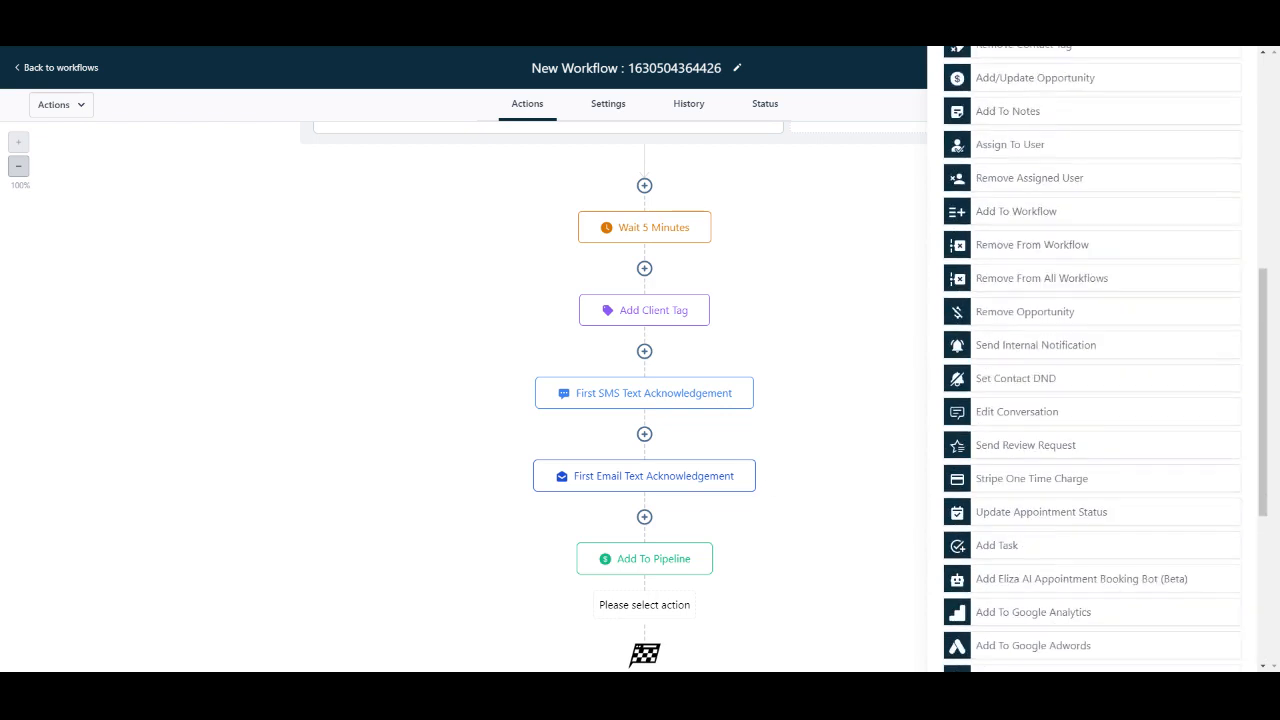
scroll(1090, 360, "up", 4)
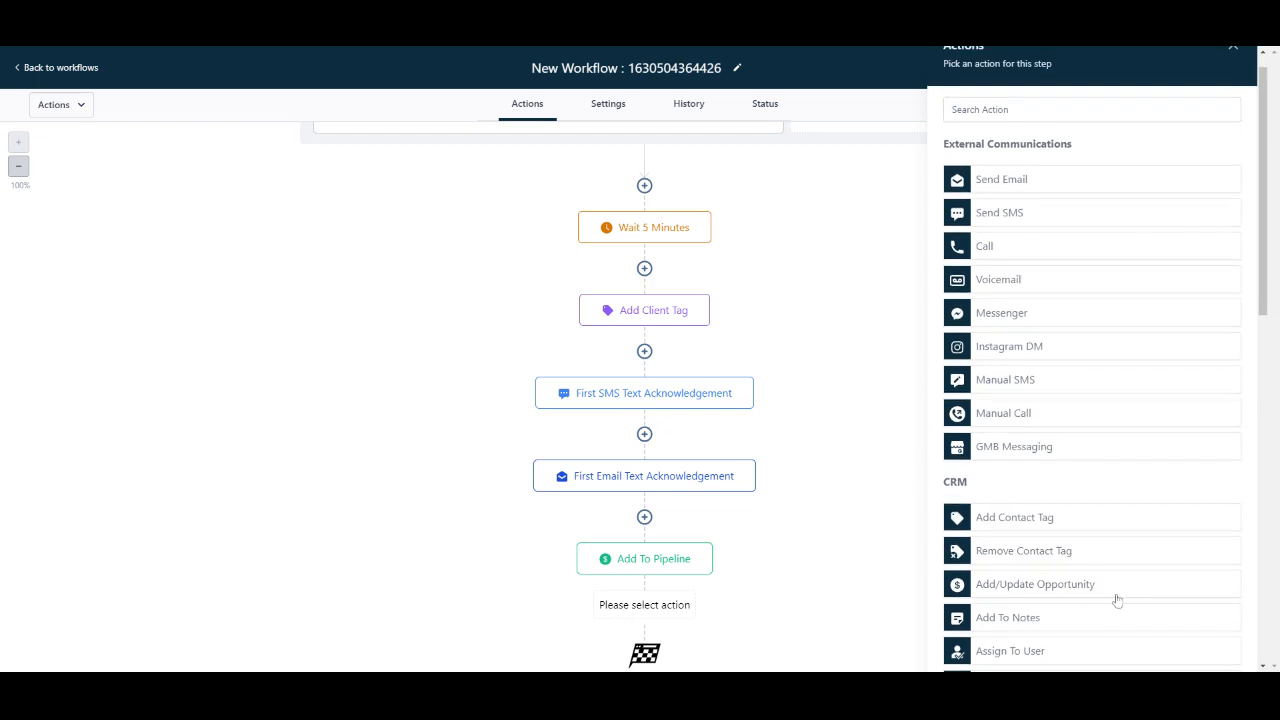
scroll(1117, 600, "down", 4)
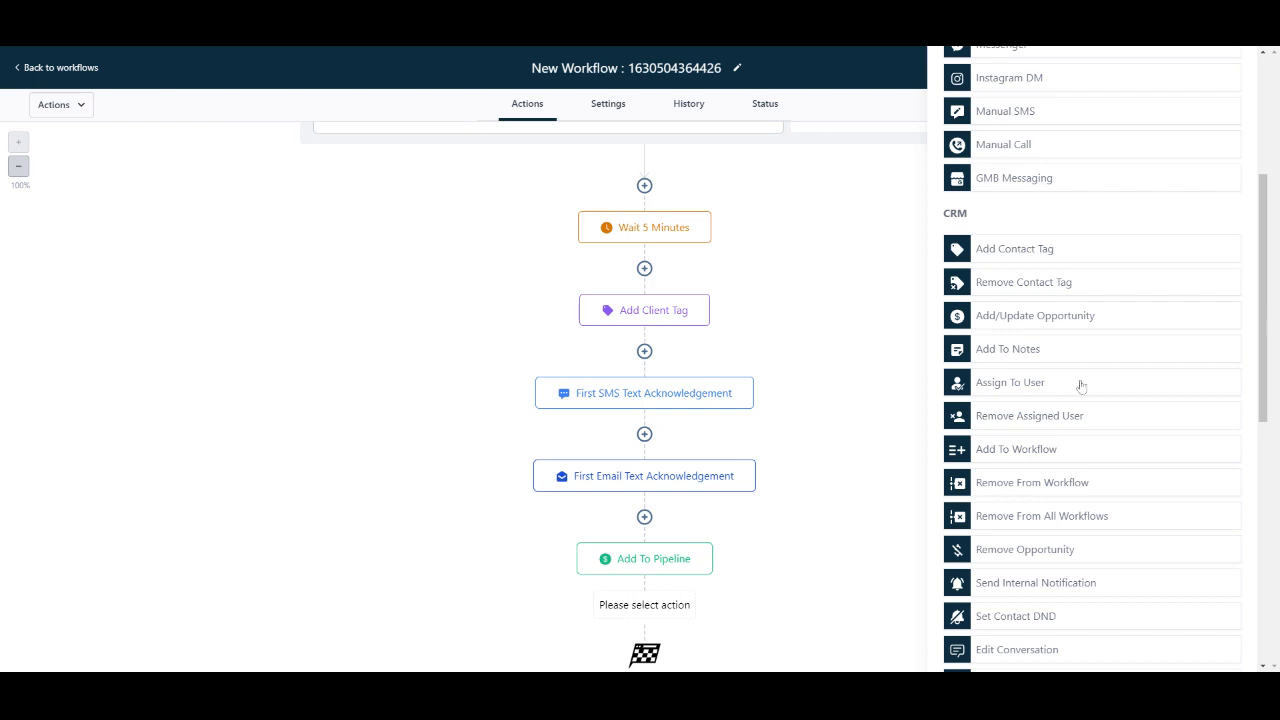
scroll(1080, 383, "down", 1)
scroll(1148, 408, "down", 3)
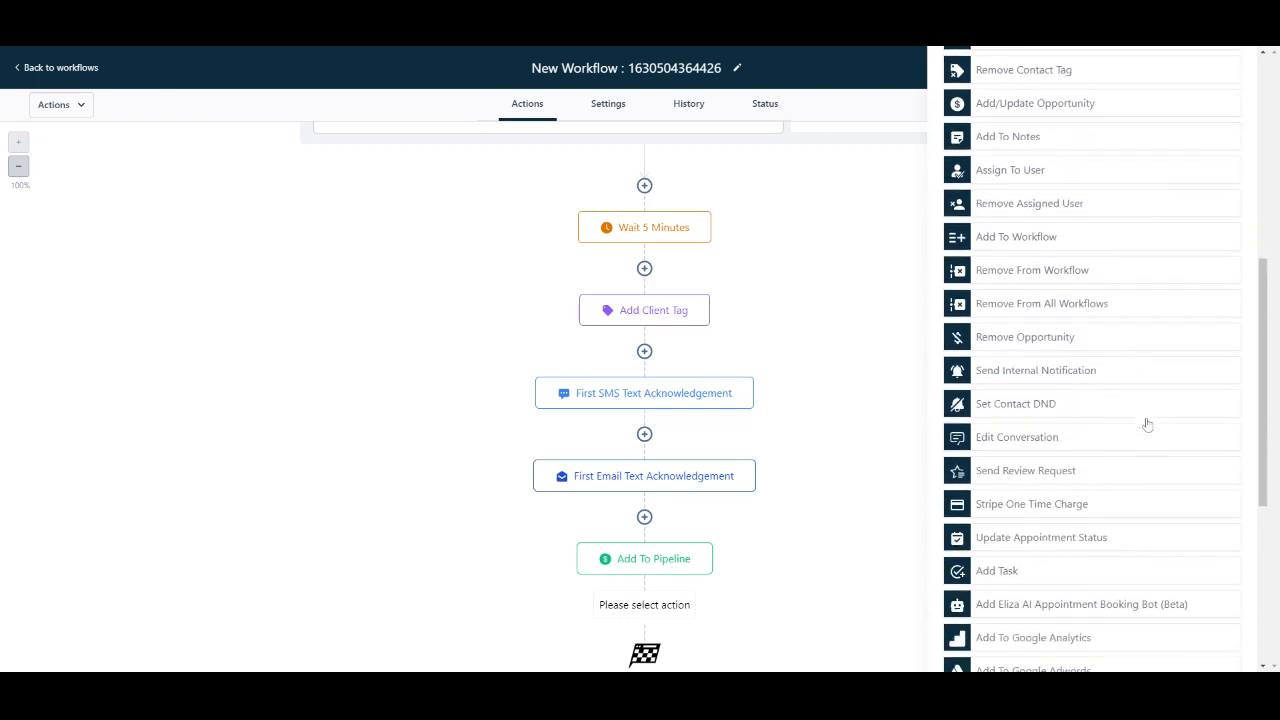
scroll(1111, 523, "down", 2)
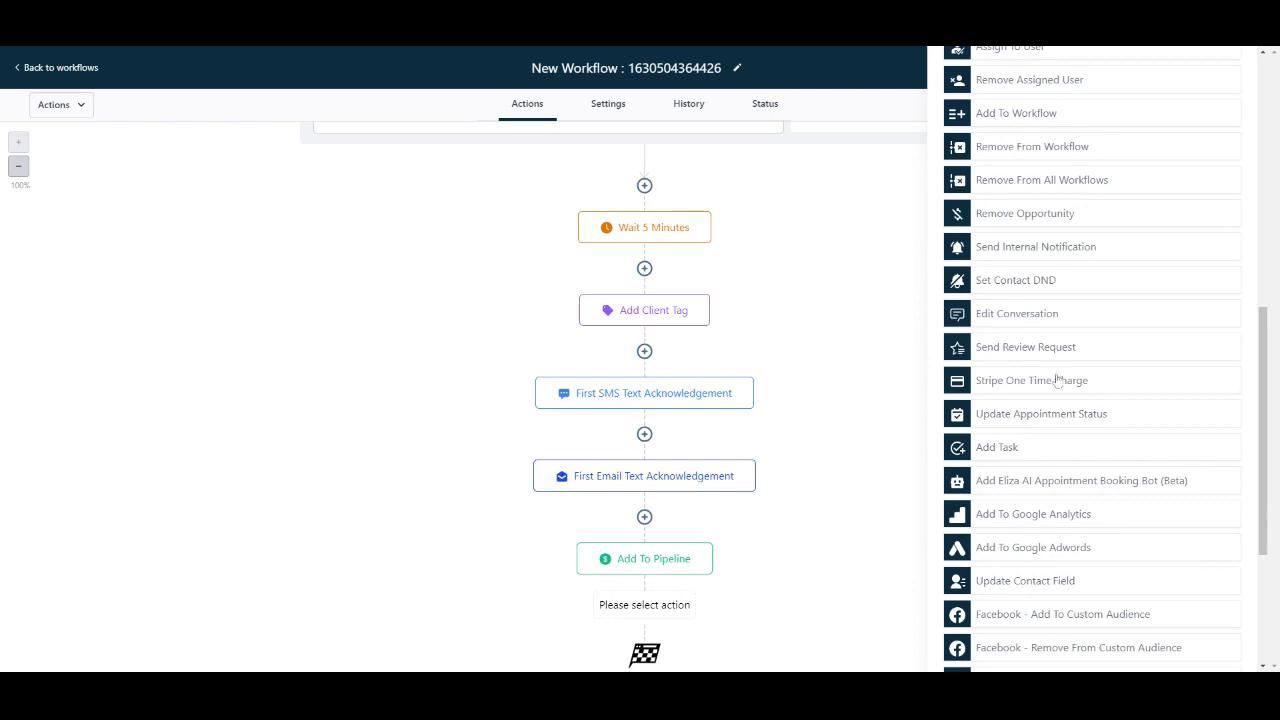
scroll(1110, 450, "down", 4)
scroll(1127, 470, "up", 10)
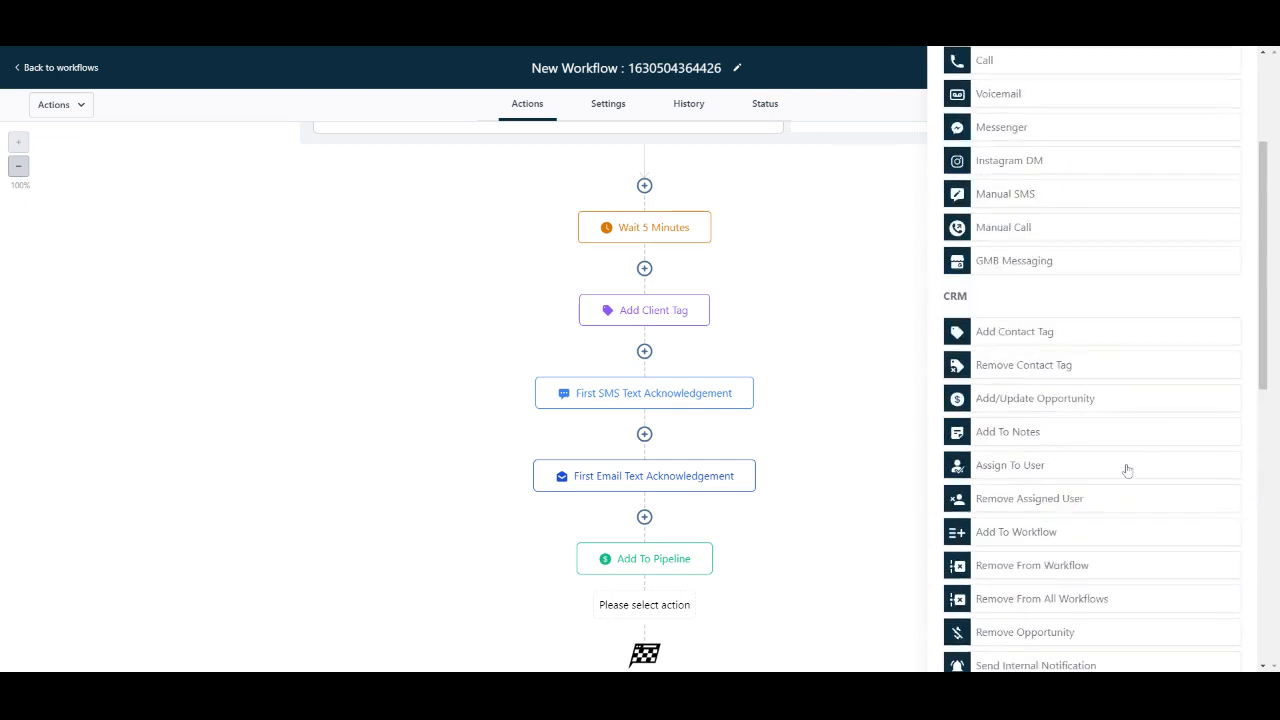
left_click(1233, 72)
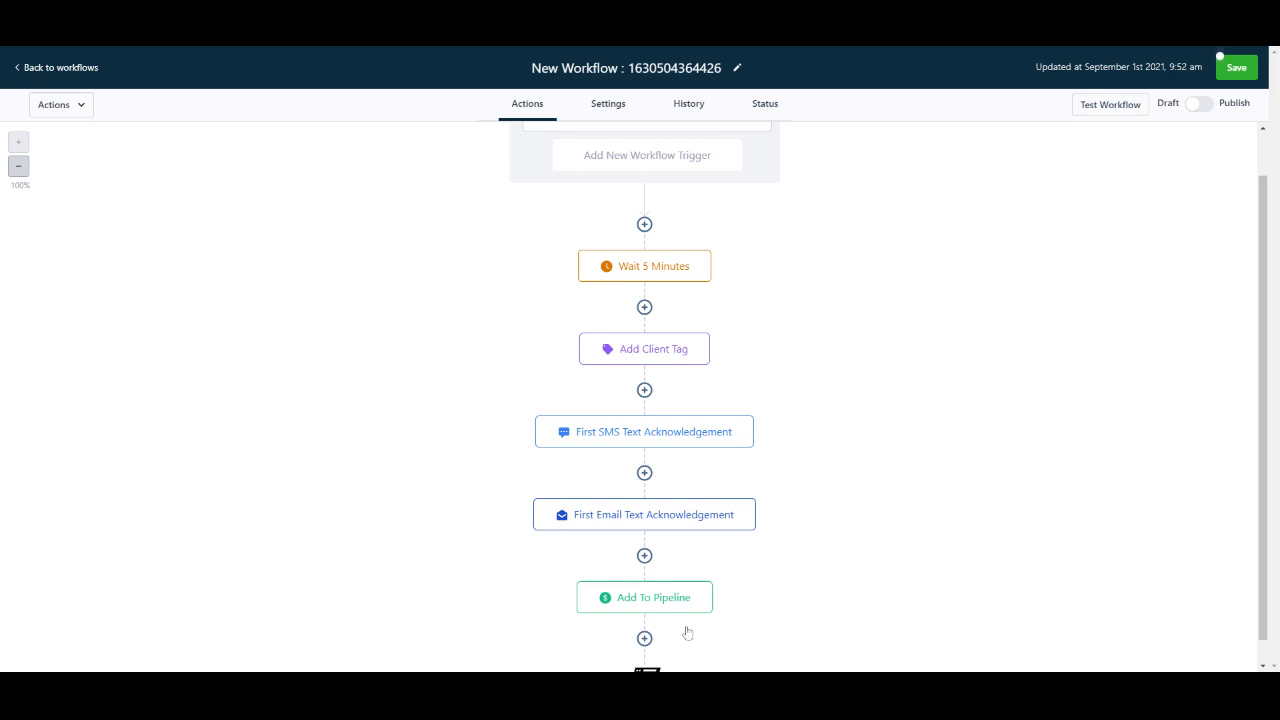
Rename the workflow as "Someone Fills Out My Form Workflow"
scroll(675, 407, "down", 1)
scroll(677, 400, "up", 2)
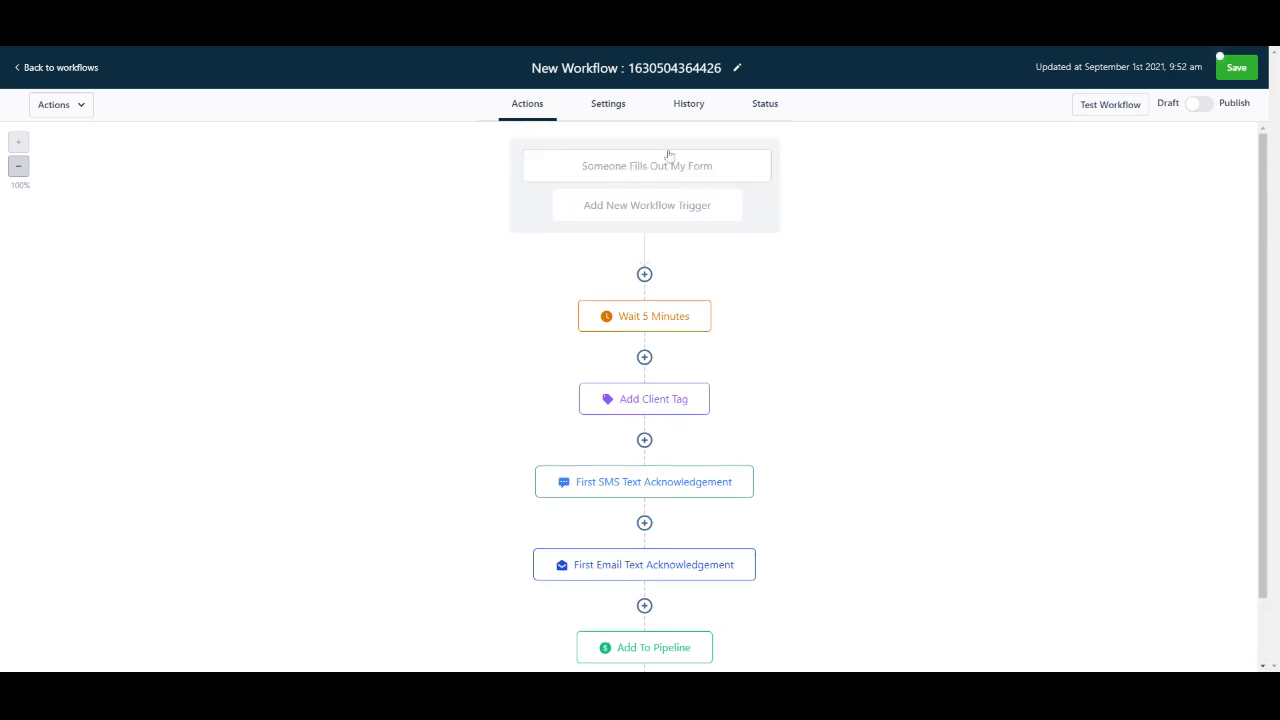
left_click(620, 69)
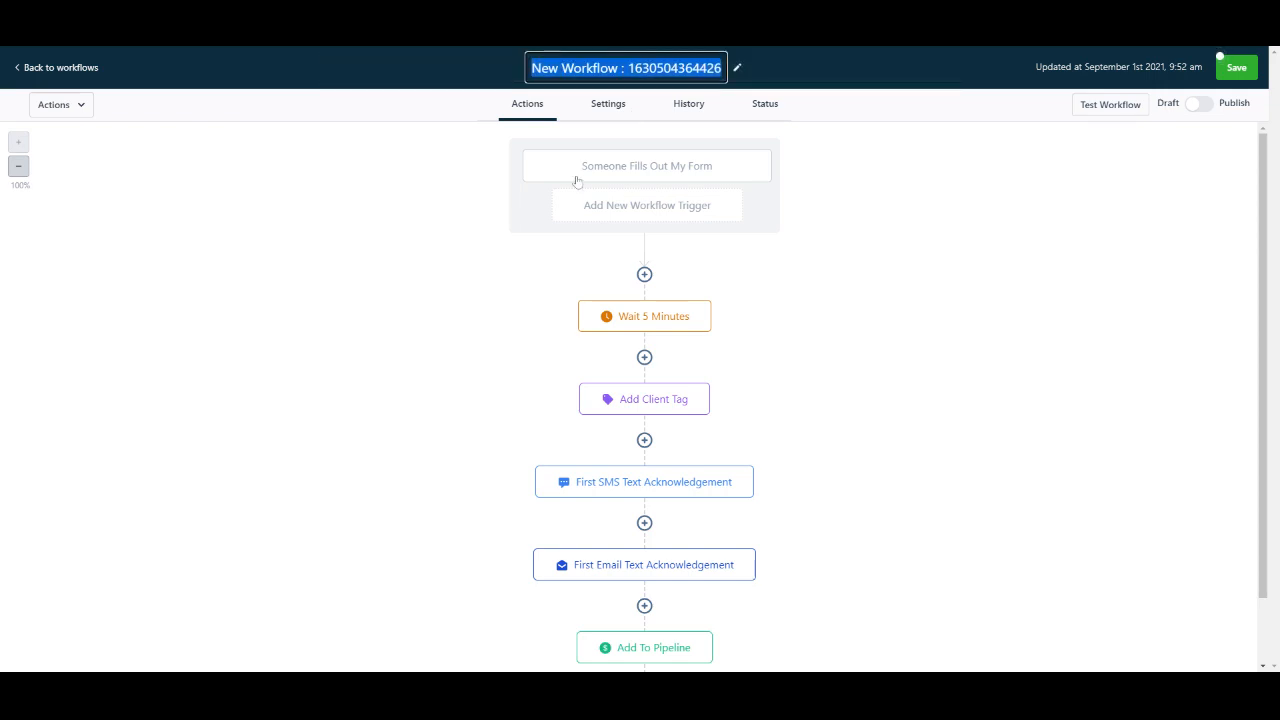
type("Someone")
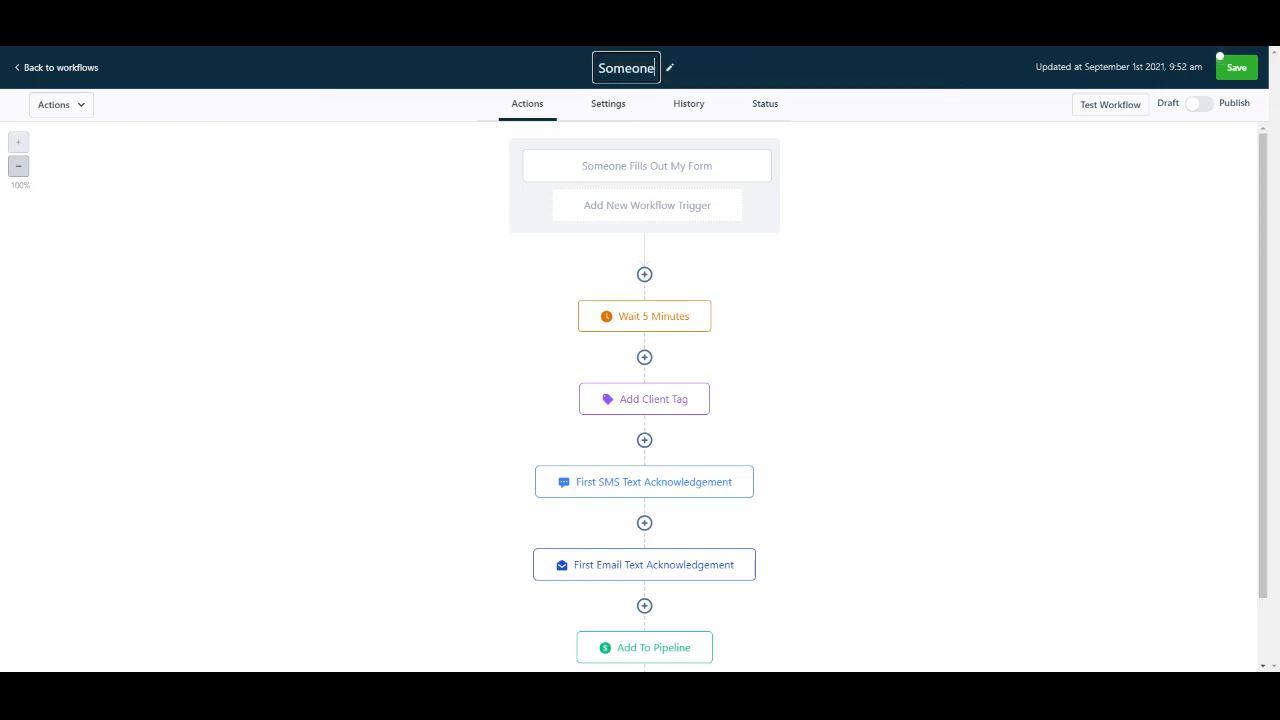
type(" Fills Our")
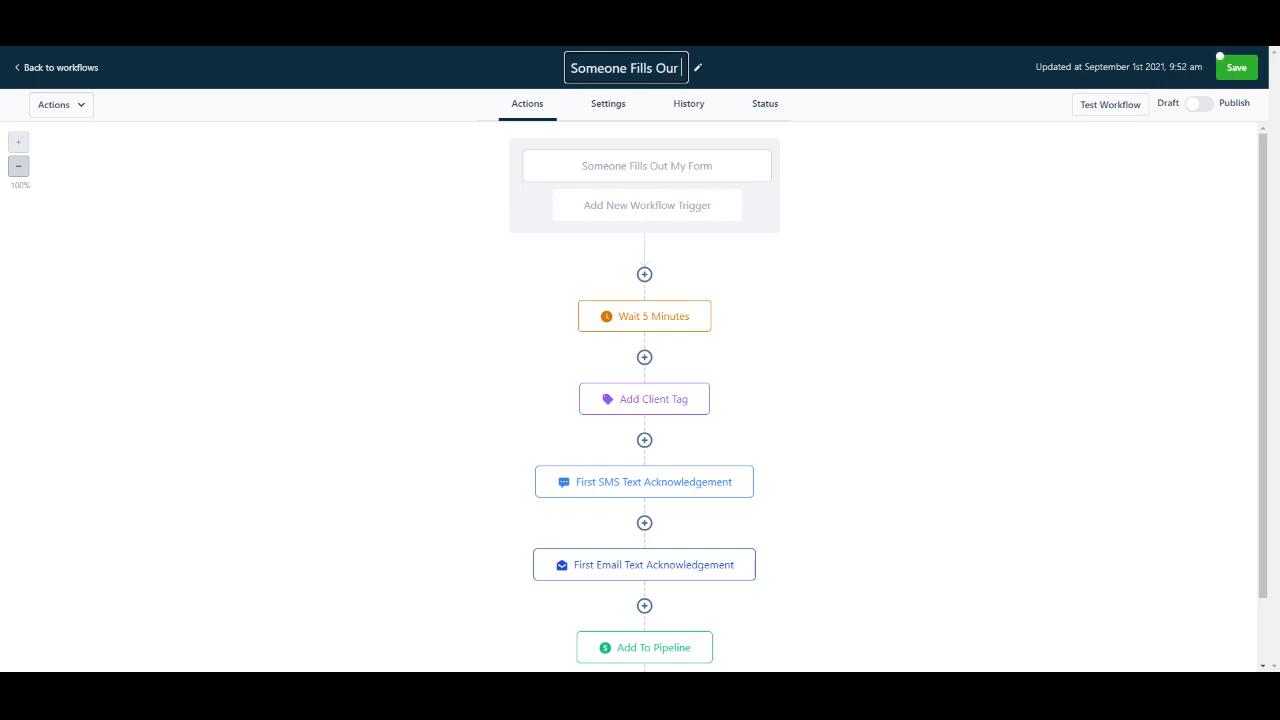
key("BackSpace")
key("BackSpace")
type("t My Form Workflow")
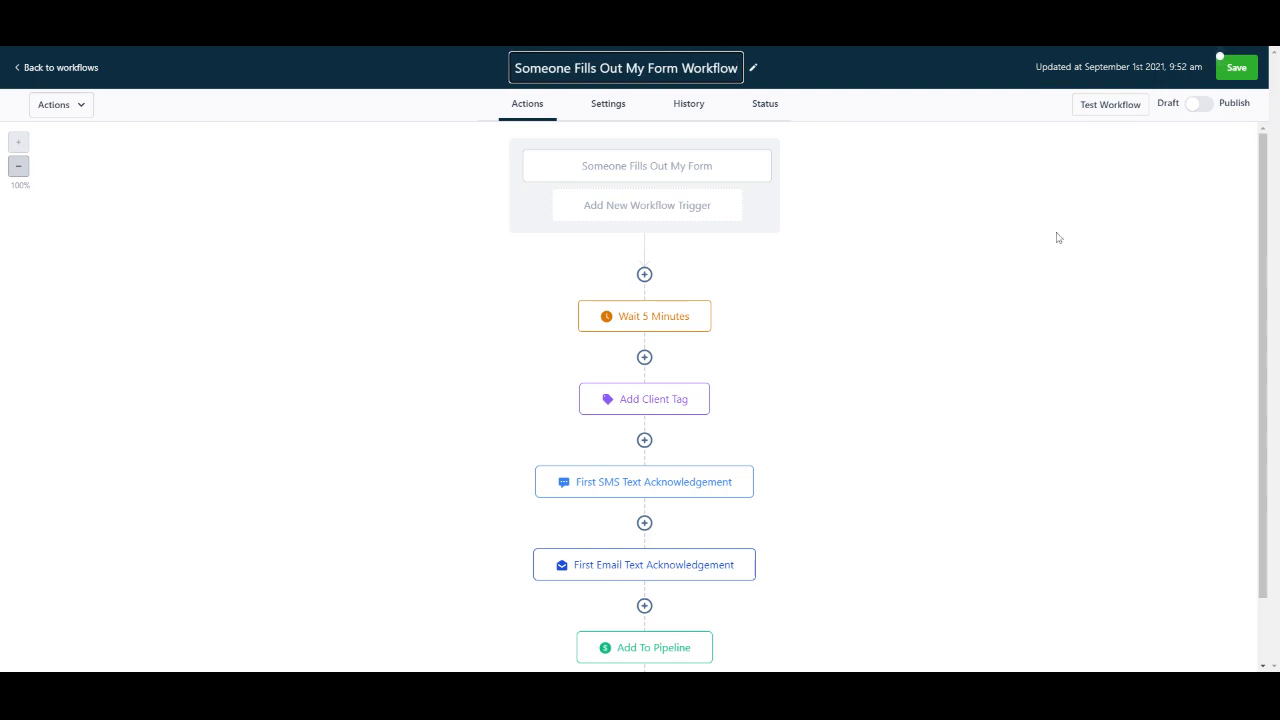
left_click(1116, 208)
Switch the workflow from draft to published and save it
left_click(1199, 104)
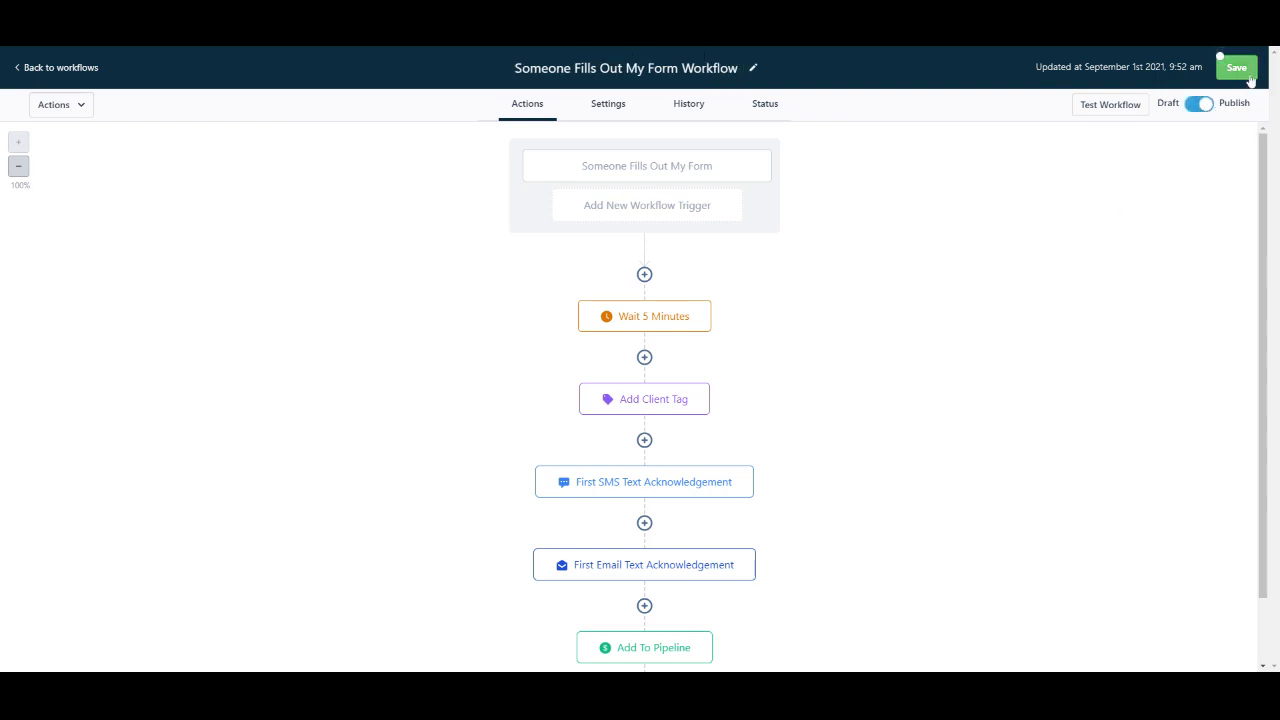
left_click(1249, 79)
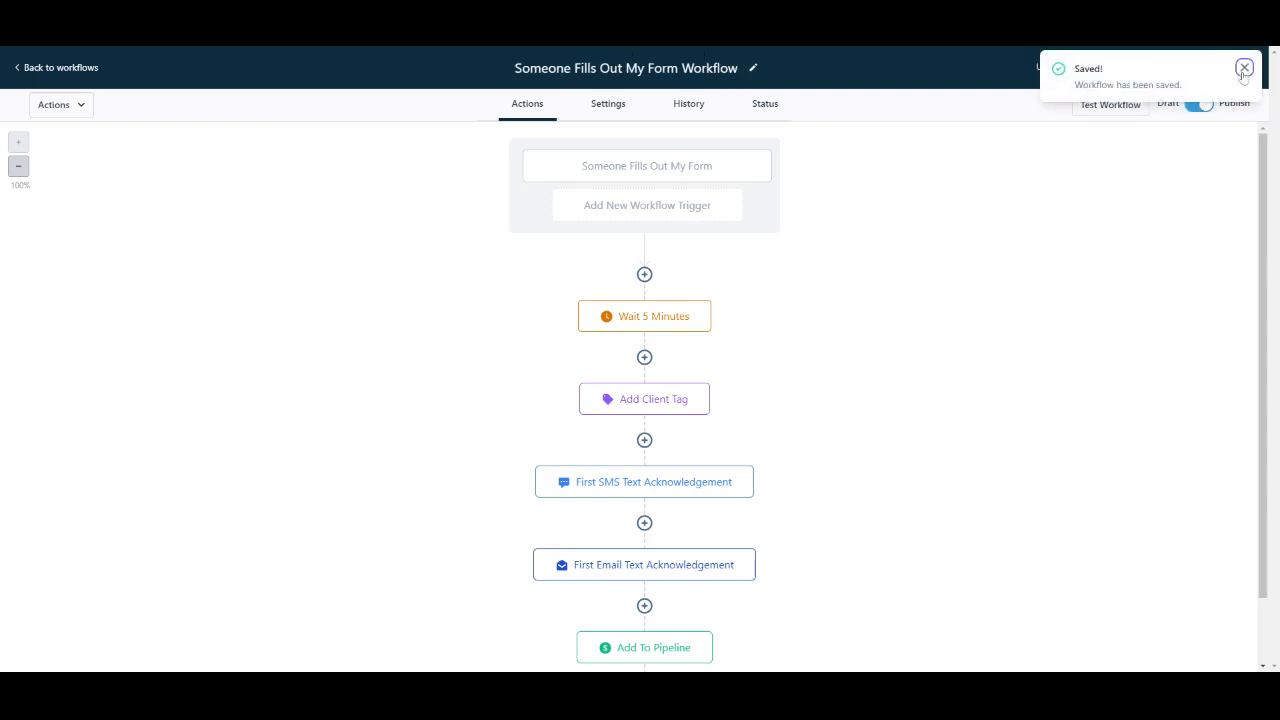
left_click(1244, 68)
Review the Someone Fills Out My Form trigger's settings and the sequence of actions below it
left_click(630, 166)
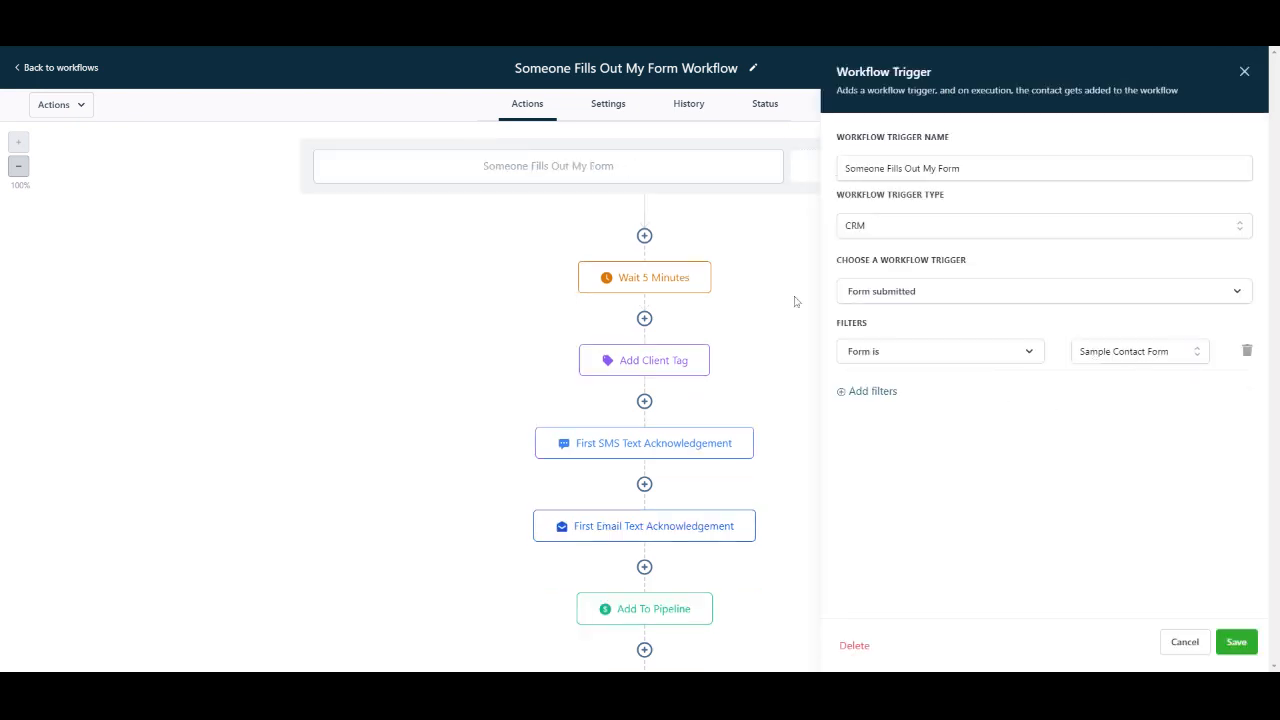
left_click(1244, 71)
scroll(857, 397, "down", 1)
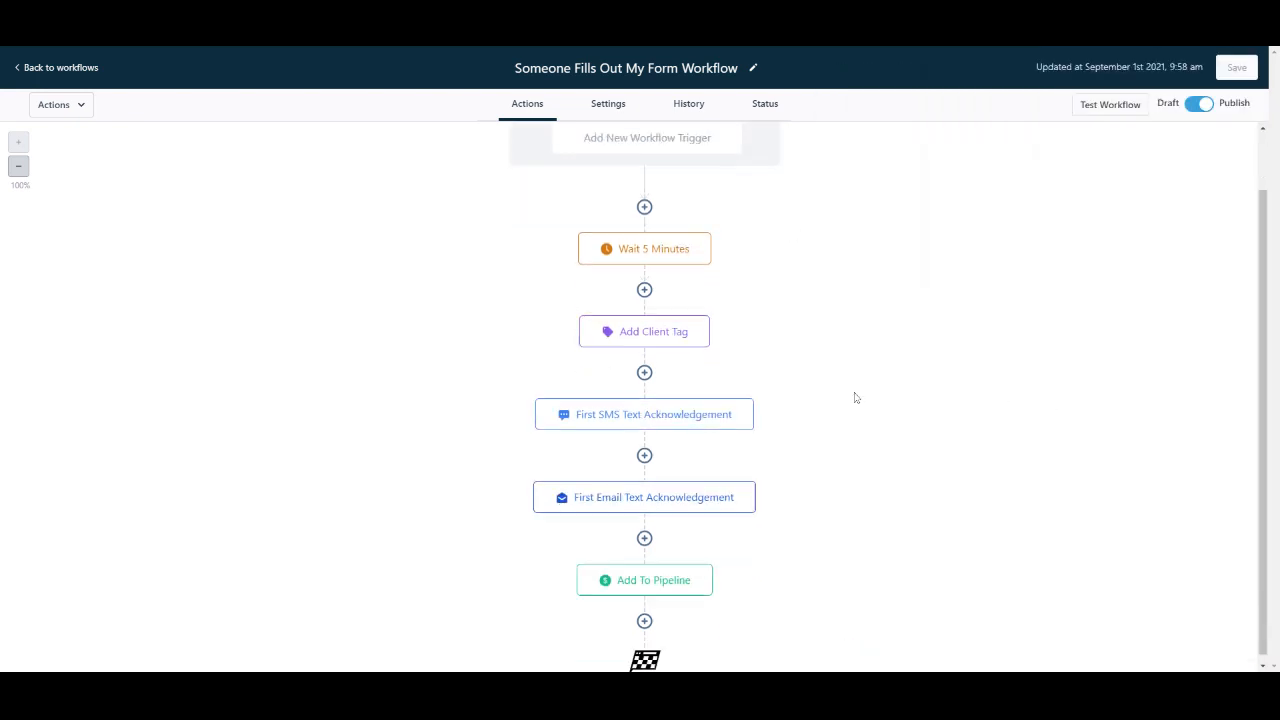
scroll(780, 469, "up", 2)
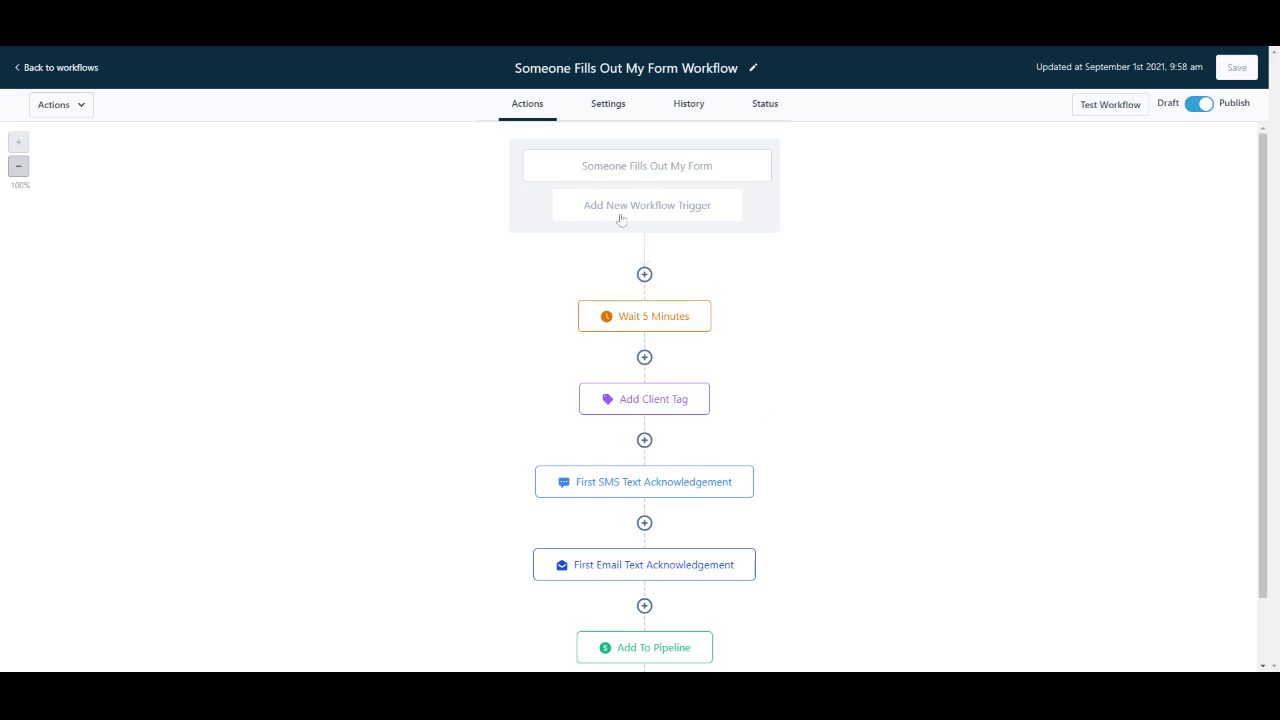
left_click(598, 167)
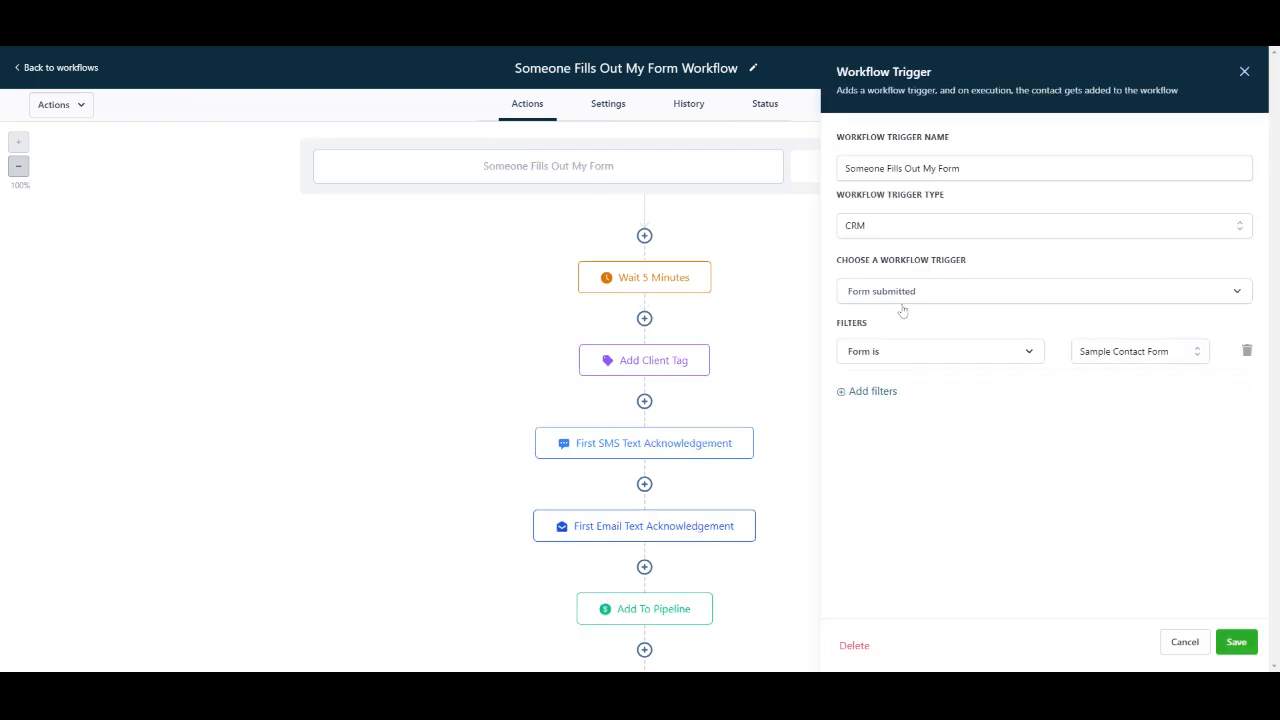
left_click(1246, 78)
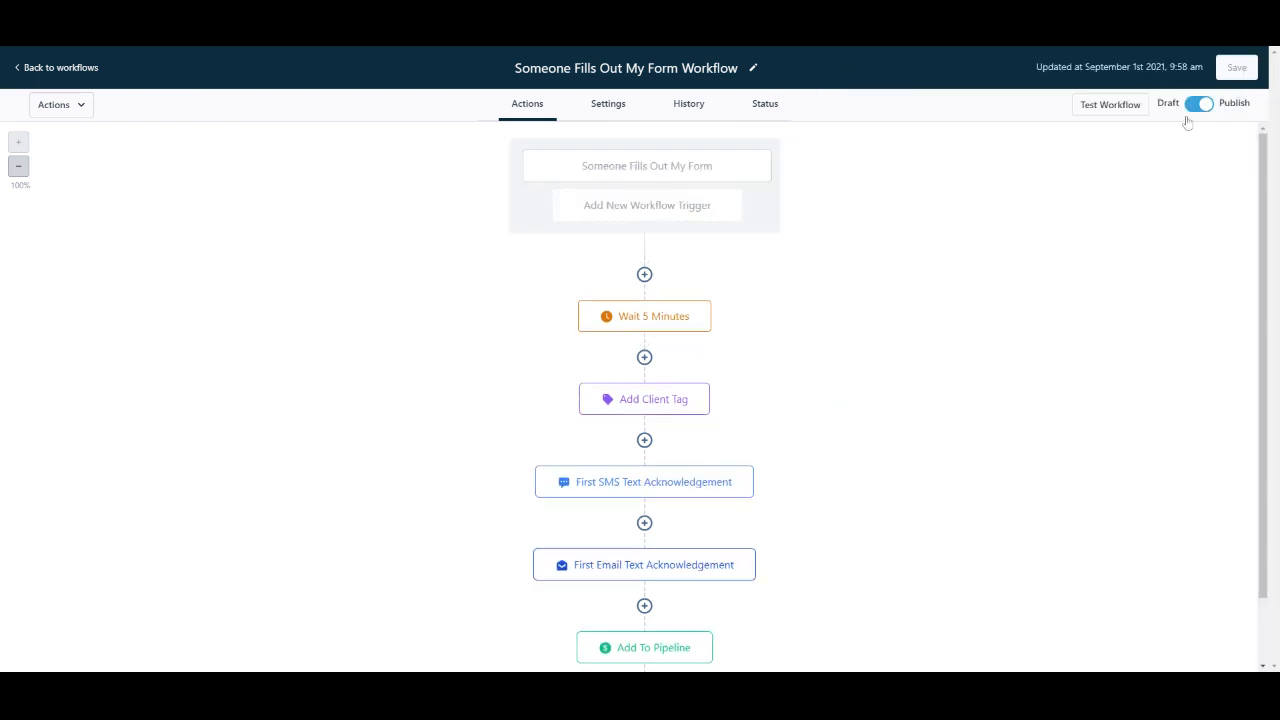
Examine the standard trigger options offered for a new workflow trigger, and close the form without adding one
left_click(679, 208)
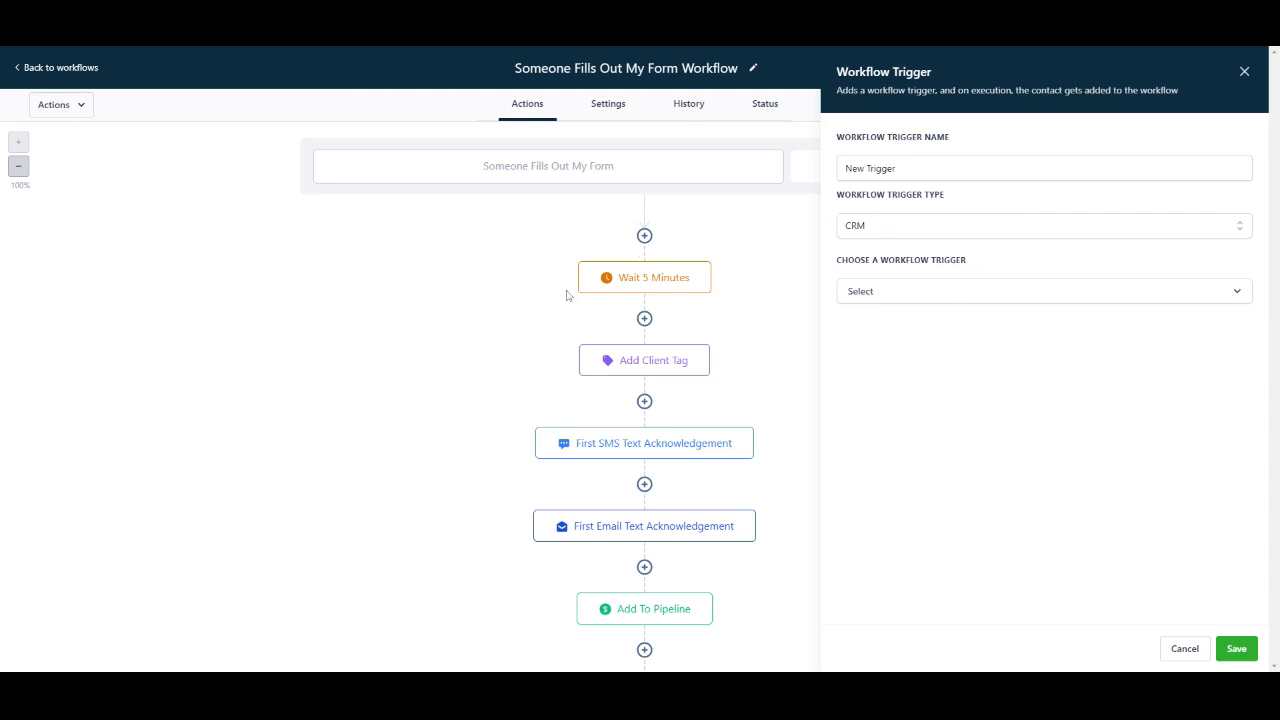
left_click(862, 295)
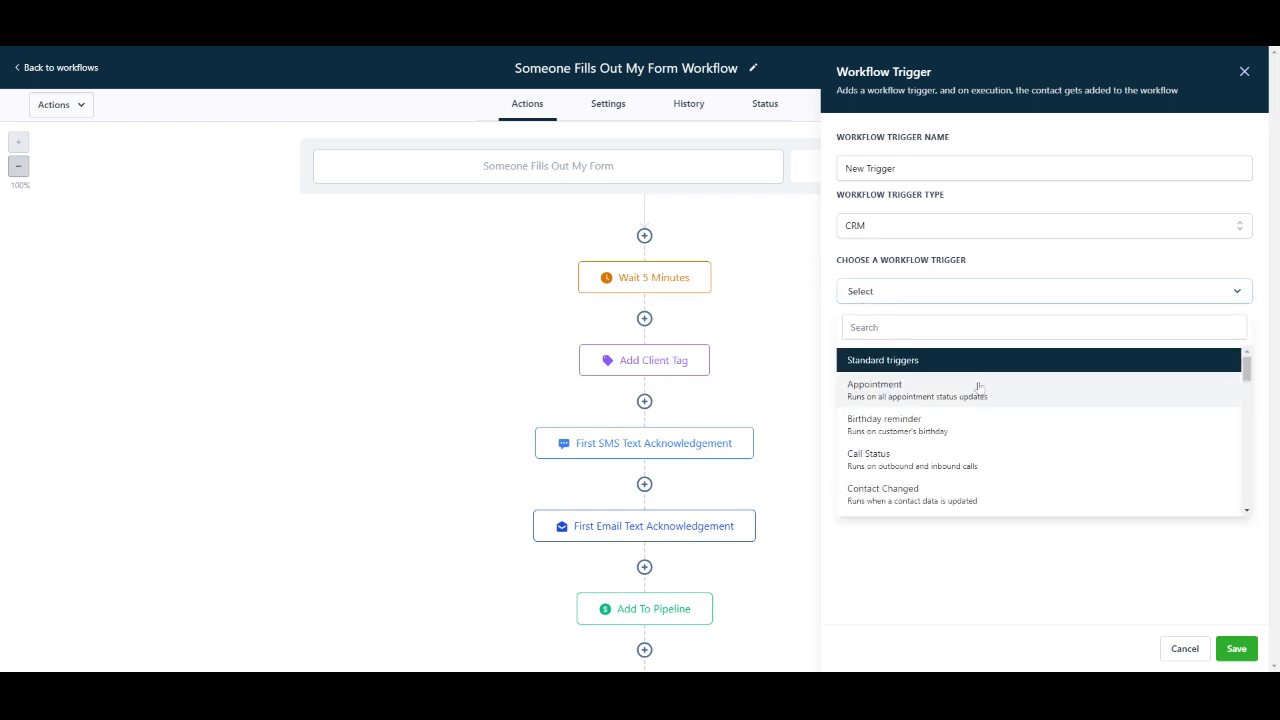
scroll(985, 415, "down", 1)
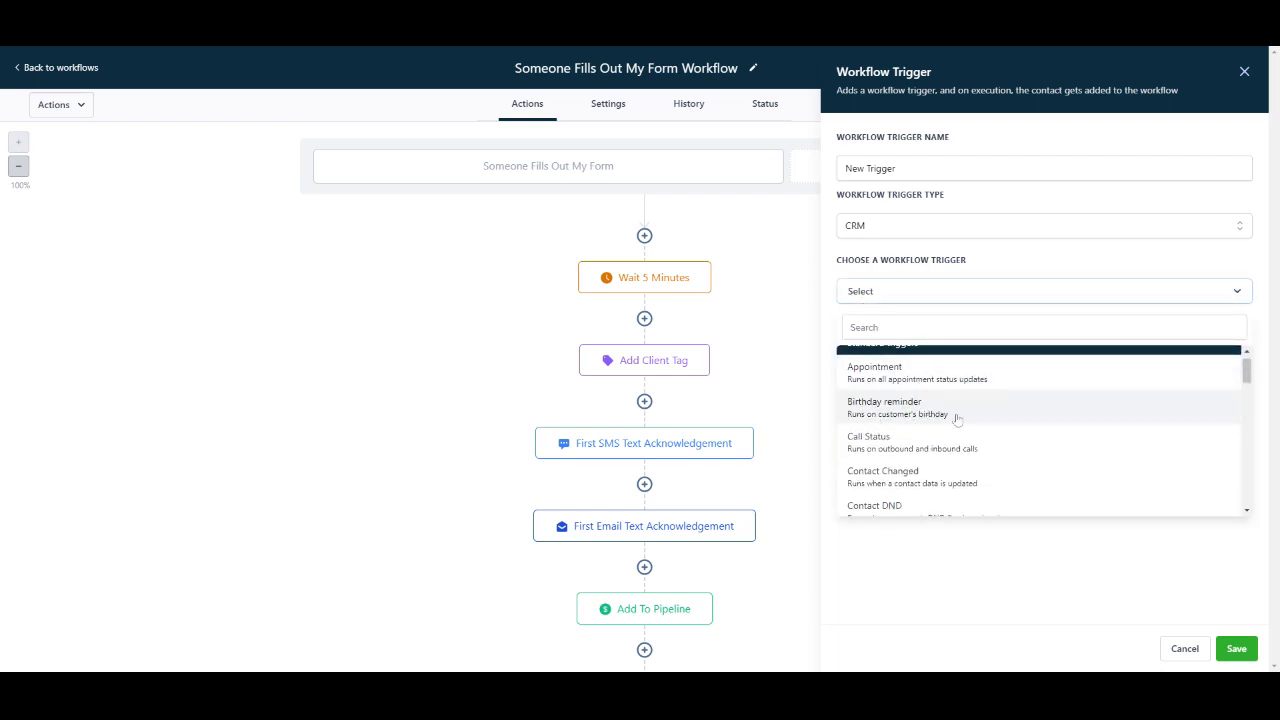
scroll(1003, 420, "down", 2)
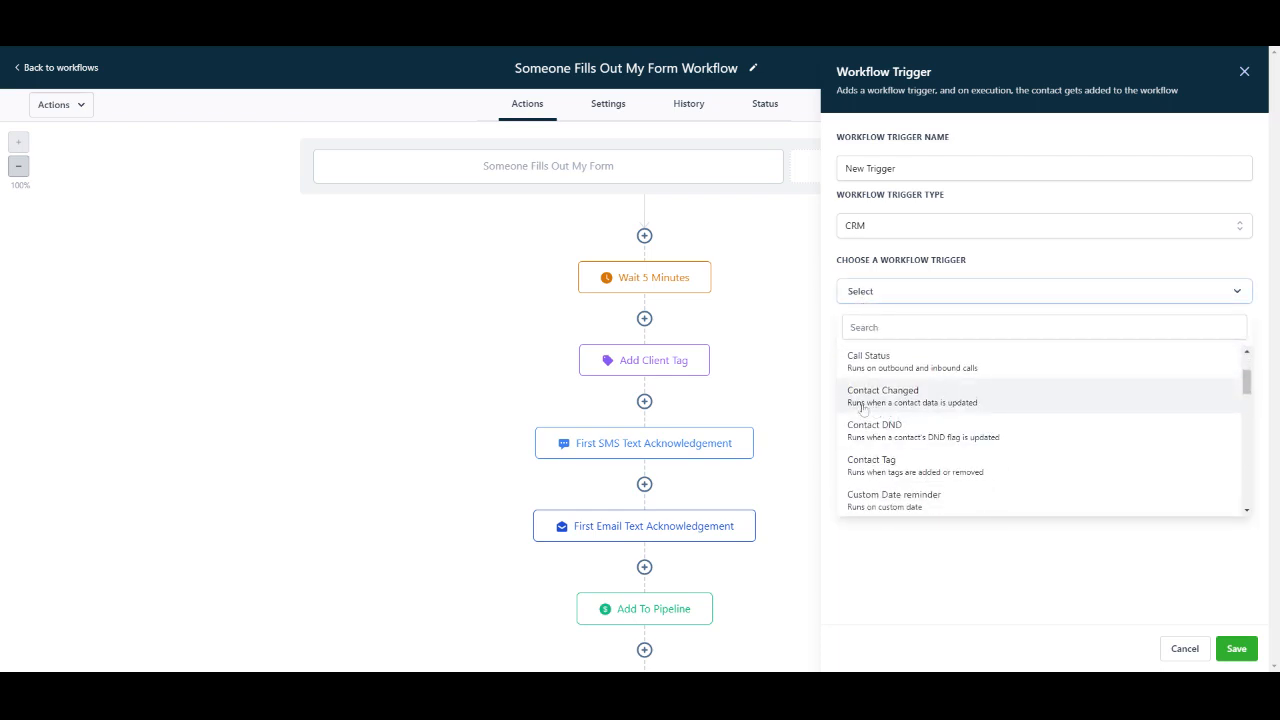
scroll(1000, 420, "down", 1)
scroll(1005, 425, "down", 3)
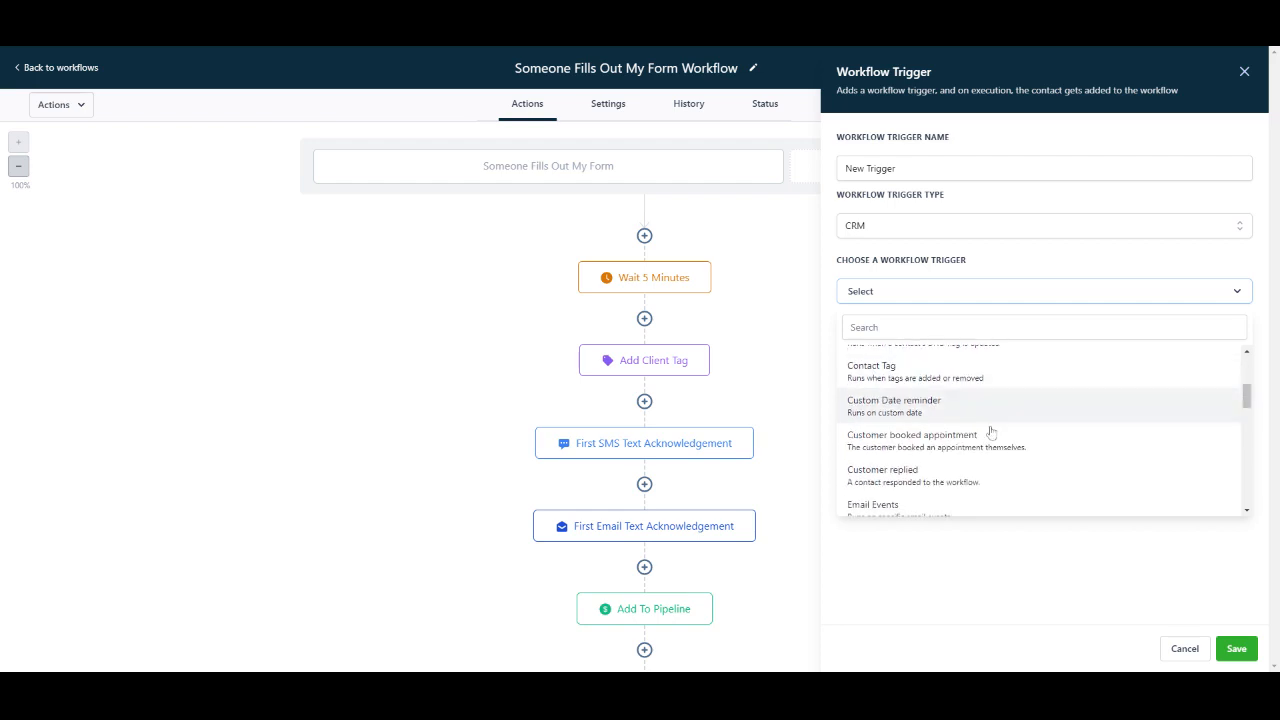
scroll(1010, 445, "down", 2)
scroll(1025, 447, "down", 2)
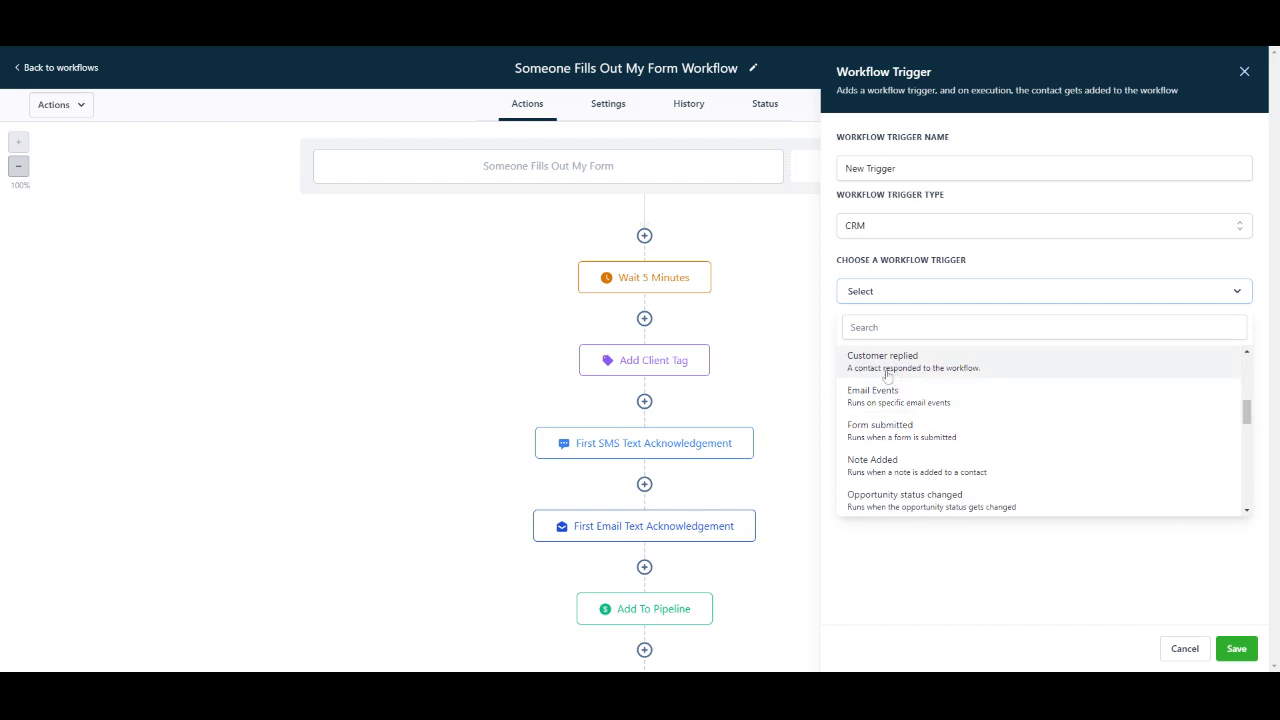
scroll(1022, 400, "down", 1)
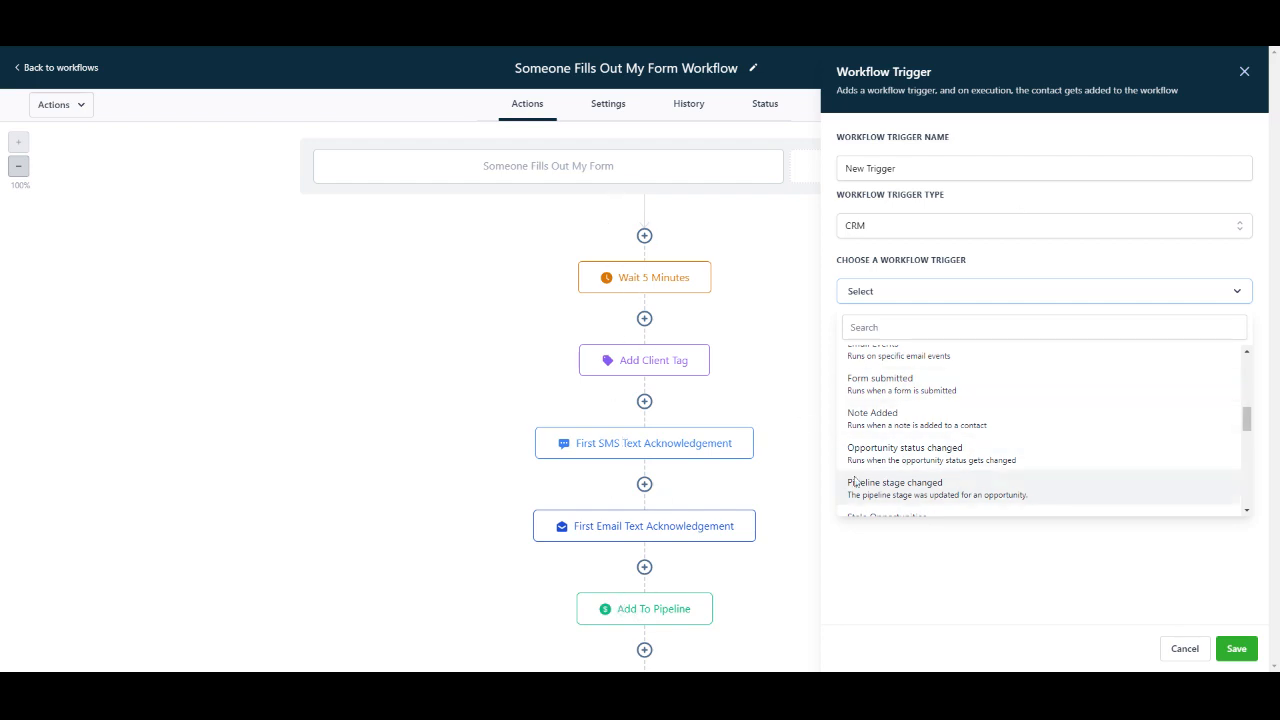
scroll(1103, 506, "down", 3)
left_click(1088, 573)
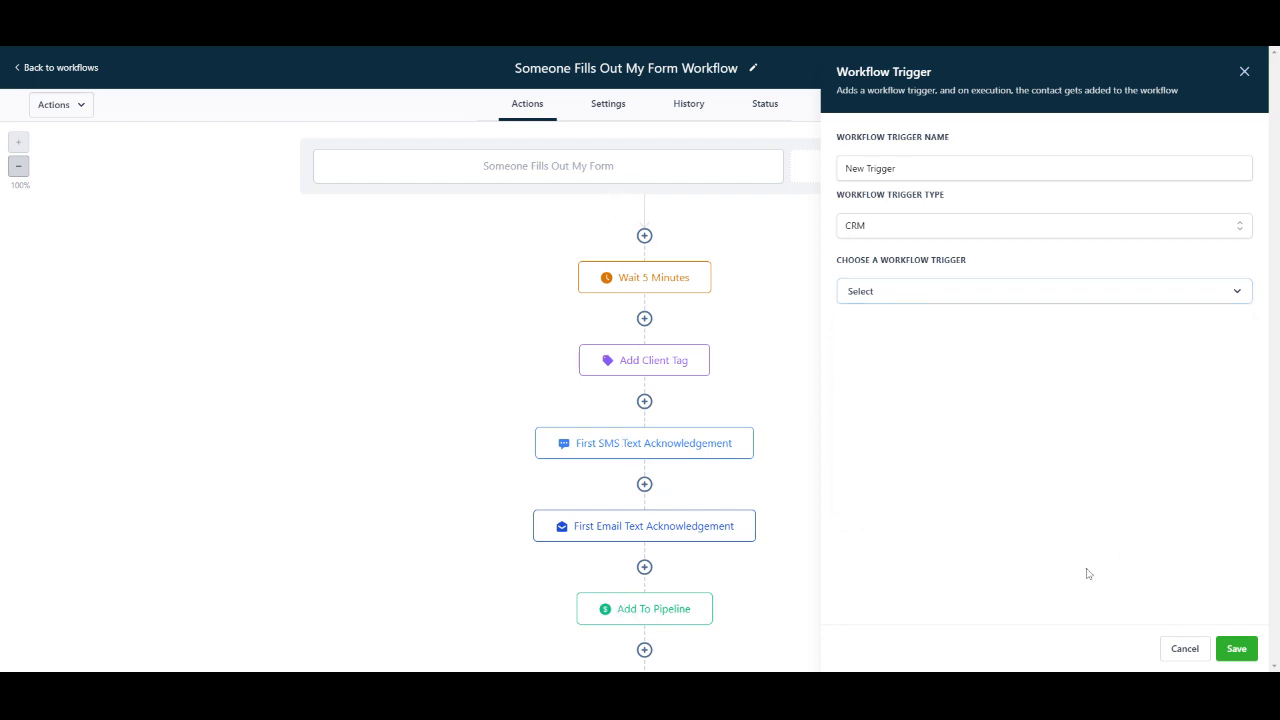
left_click(1244, 71)
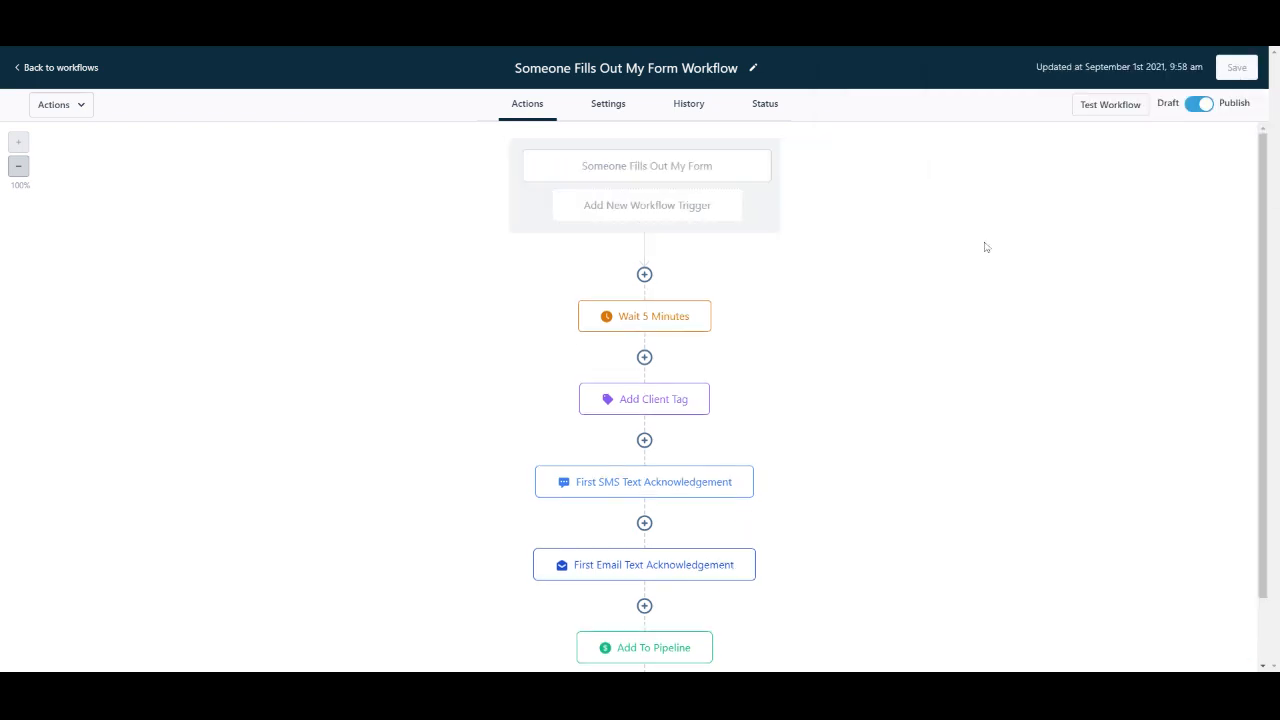